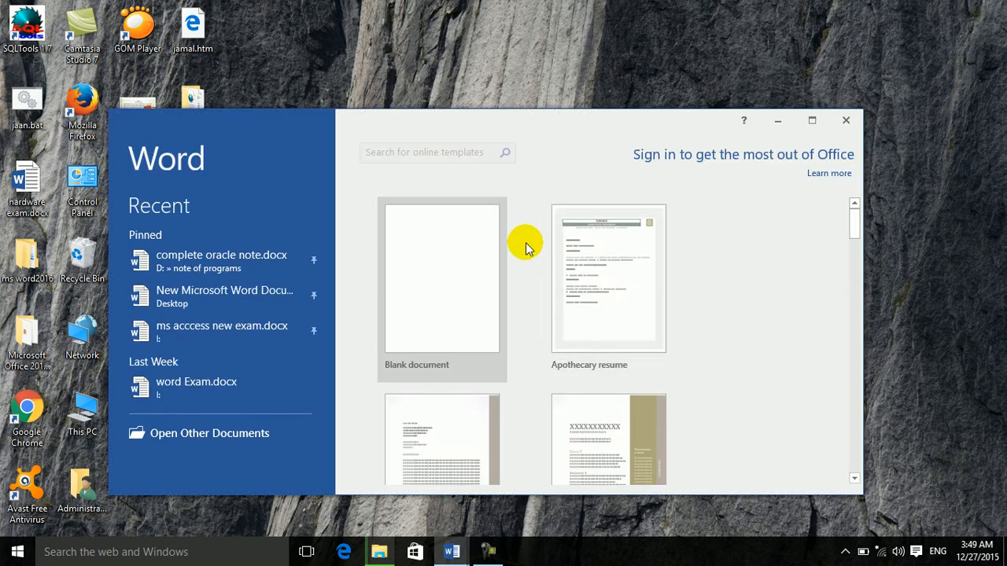
# Step: Create a blank document, maximize the window and place the cursor on the empty page
pyautogui.click(458, 265)
pyautogui.click(812, 120)
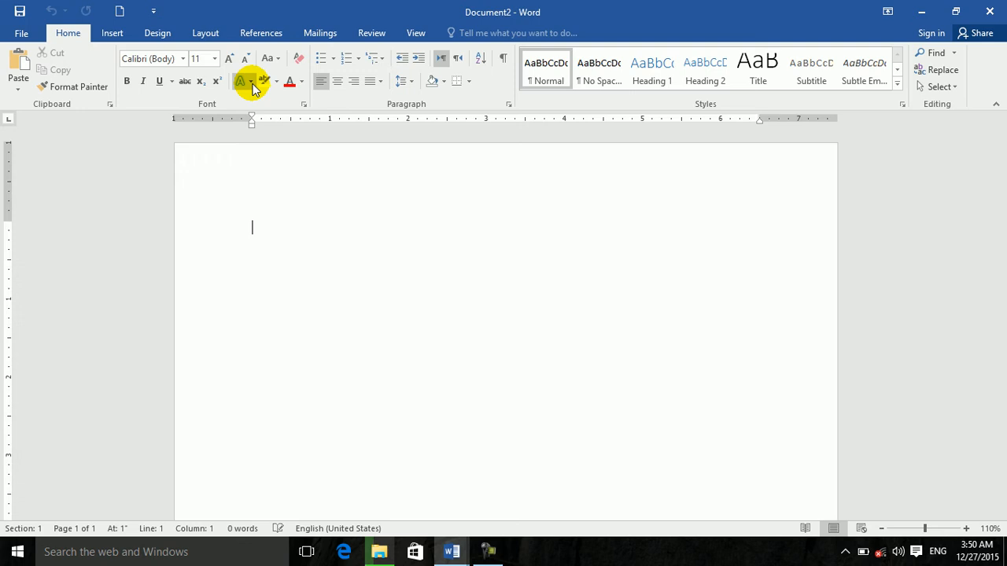
pyautogui.click(253, 86)
pyautogui.click(492, 245)
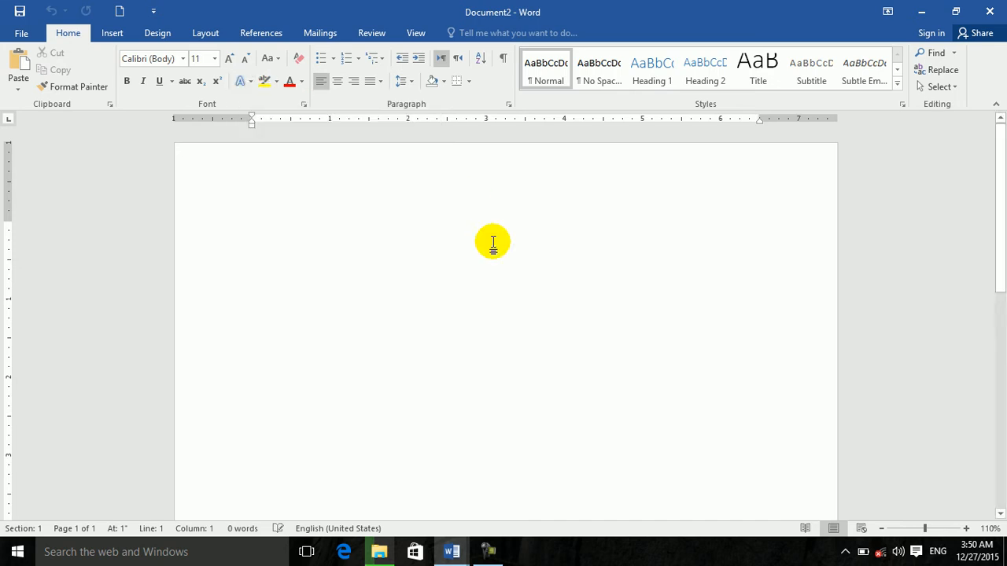
# Step: Write "Welcome to Danishmal DIT class" on the first line of the document
pyautogui.write('welec')
pyautogui.press('BackSpace')
pyautogui.press('BackSpace')
pyautogui.write('coem')
pyautogui.press('BackSpace')
pyautogui.press('BackSpace')
pyautogui.write('me to An')
pyautogui.press('BackSpace')
pyautogui.press('BackSpace')
pyautogui.write('Danishn')
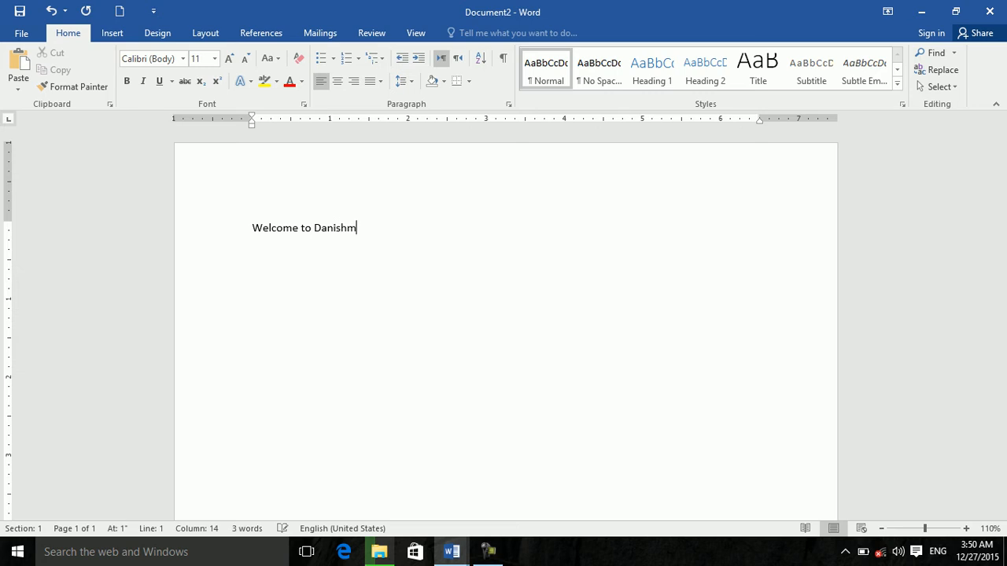
pyautogui.press('BackSpace')
pyautogui.write('mal DIT class')
# Step: Select the whole line of text and enlarge its font size to 34
pyautogui.hotkey('ctrl', 'a')
pyautogui.hotkey('ctrl', ']')
pyautogui.hotkey('ctrl', ']')
pyautogui.hotkey('ctrl', ']')
pyautogui.hotkey('ctrl', ']')
pyautogui.hotkey('ctrl', ']')
pyautogui.hotkey('ctrl', ']')
pyautogui.hotkey('ctrl', ']')
pyautogui.hotkey('ctrl', ']')
pyautogui.hotkey('ctrl', ']')
pyautogui.hotkey('ctrl', ']')
pyautogui.hotkey('ctrl', ']')
pyautogui.hotkey('ctrl', ']')
pyautogui.hotkey('ctrl', ']')
pyautogui.hotkey('ctrl', ']')
pyautogui.hotkey('ctrl', ']')
pyautogui.hotkey('ctrl', ']')
pyautogui.hotkey('ctrl', ']')
pyautogui.hotkey('ctrl', ']')
pyautogui.hotkey('ctrl', ']')
pyautogui.hotkey('ctrl', ']')
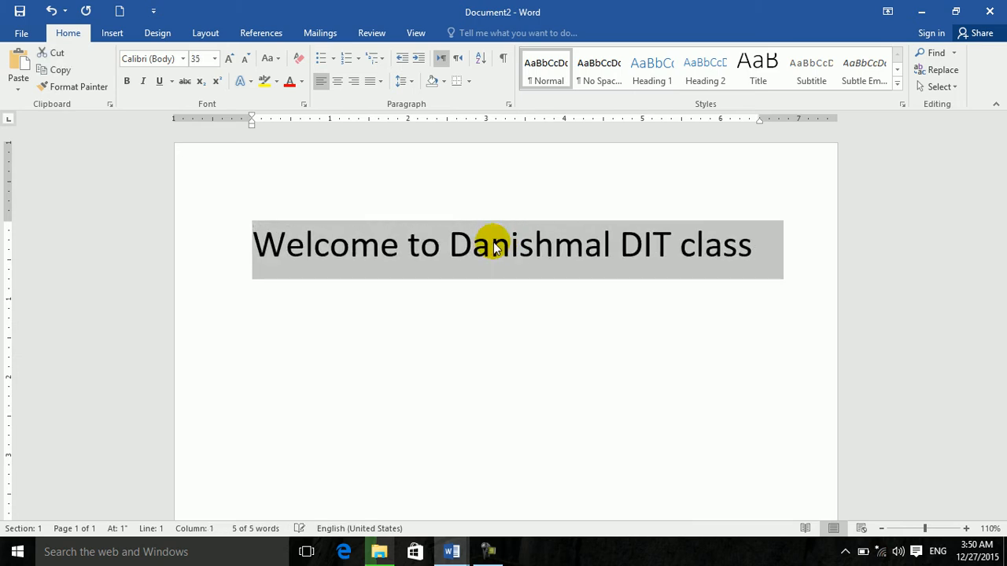
pyautogui.hotkey('ctrl', '[')
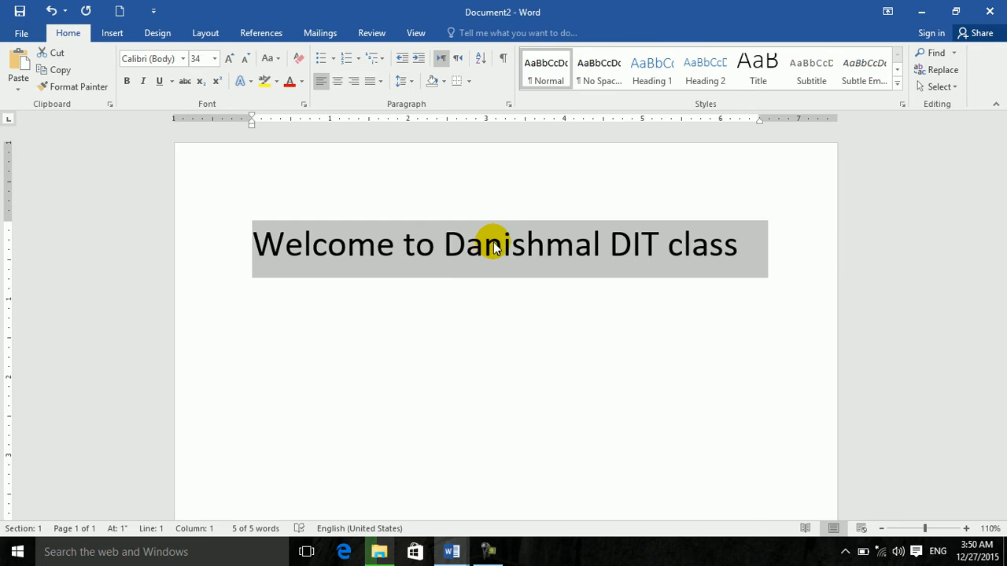
# Step: Try the light blue outlined text effect on the line, and apply the black preset with a hard shadow
pyautogui.click(251, 82)
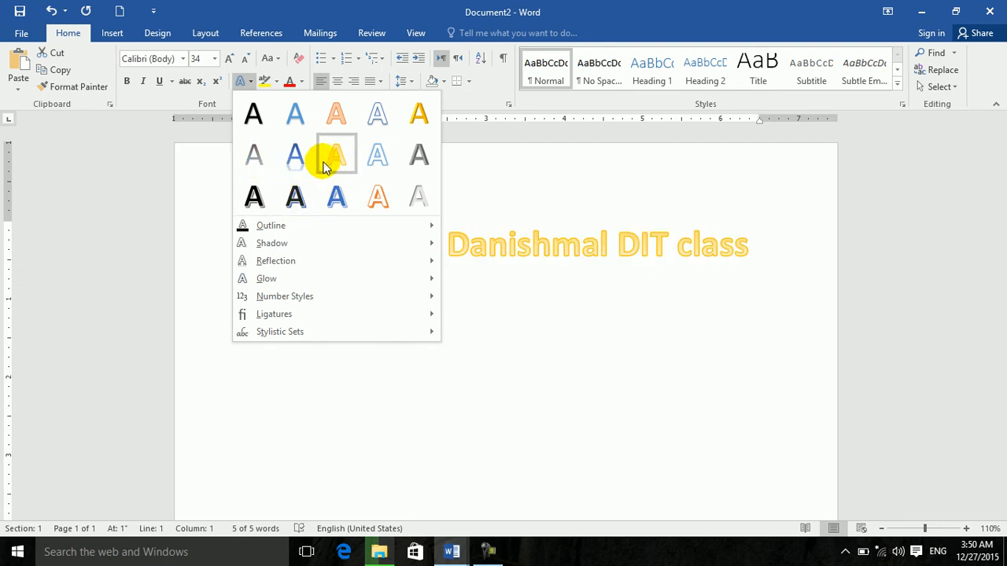
pyautogui.click(378, 161)
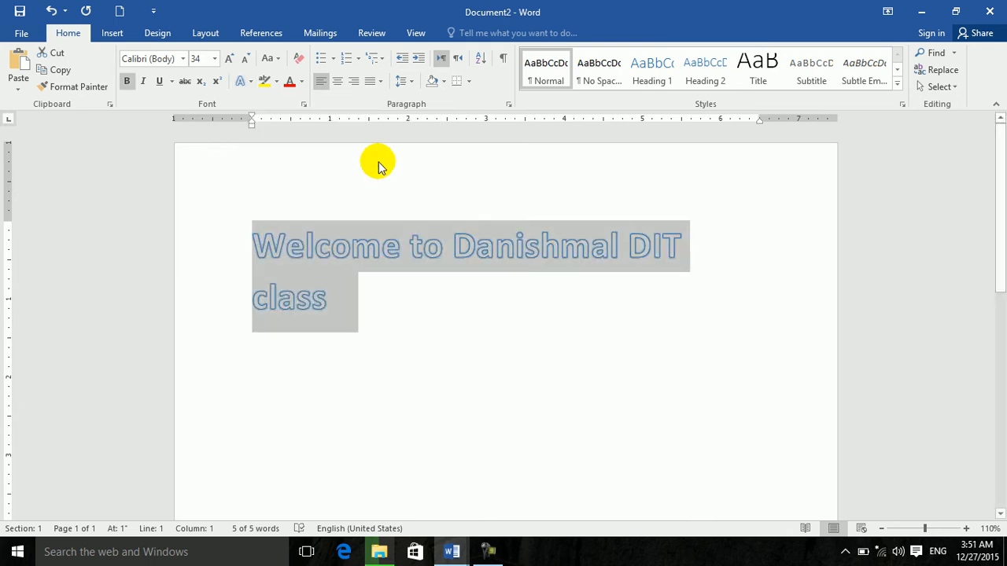
pyautogui.click(250, 85)
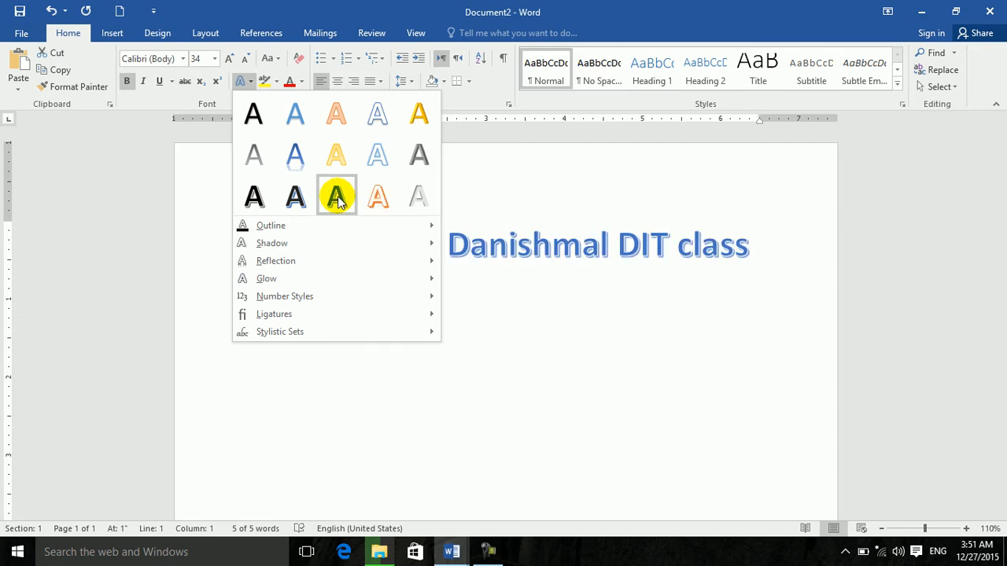
pyautogui.click(254, 195)
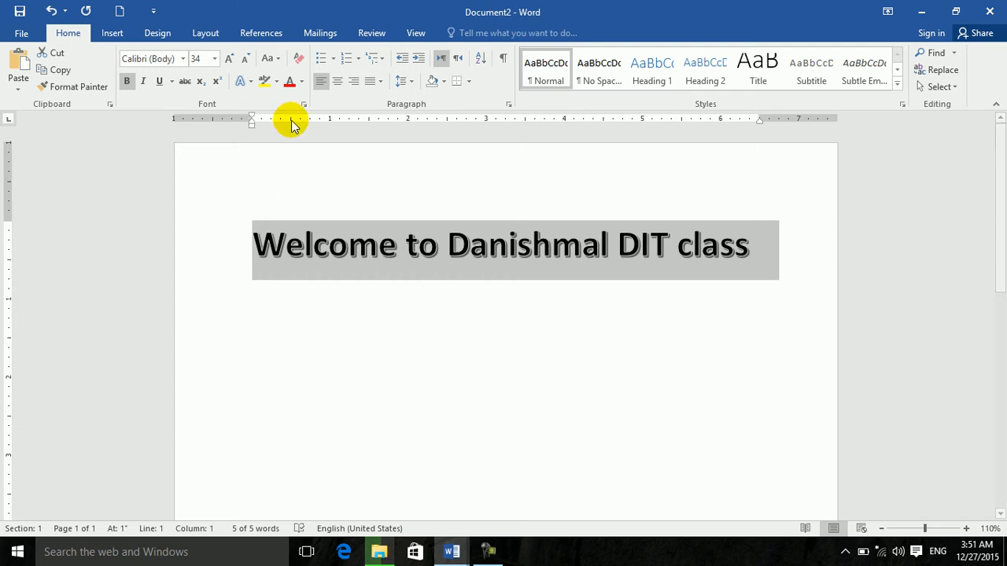
# Step: Set the text effect outline of the line to standard red
pyautogui.click(253, 80)
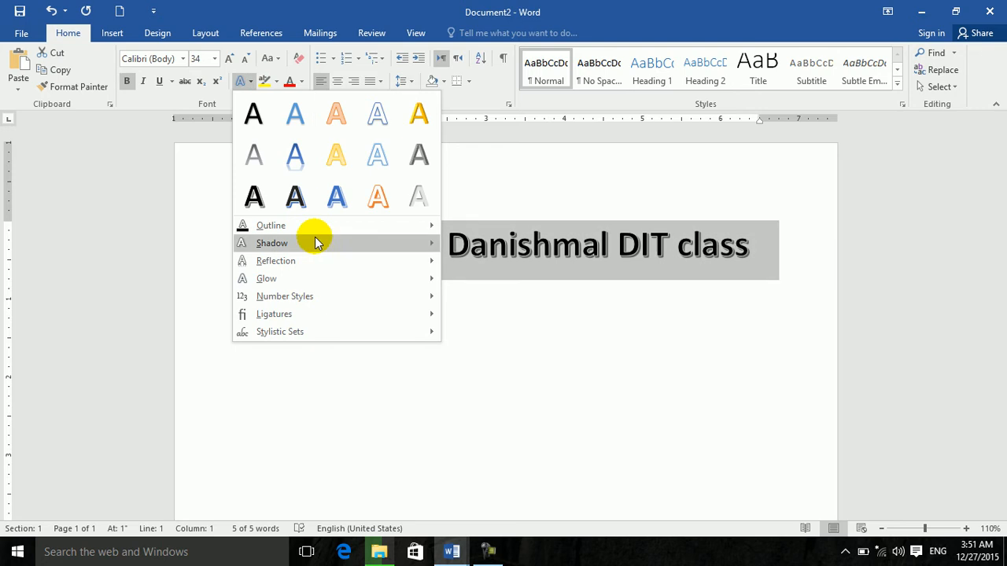
pyautogui.moveTo(312, 225)
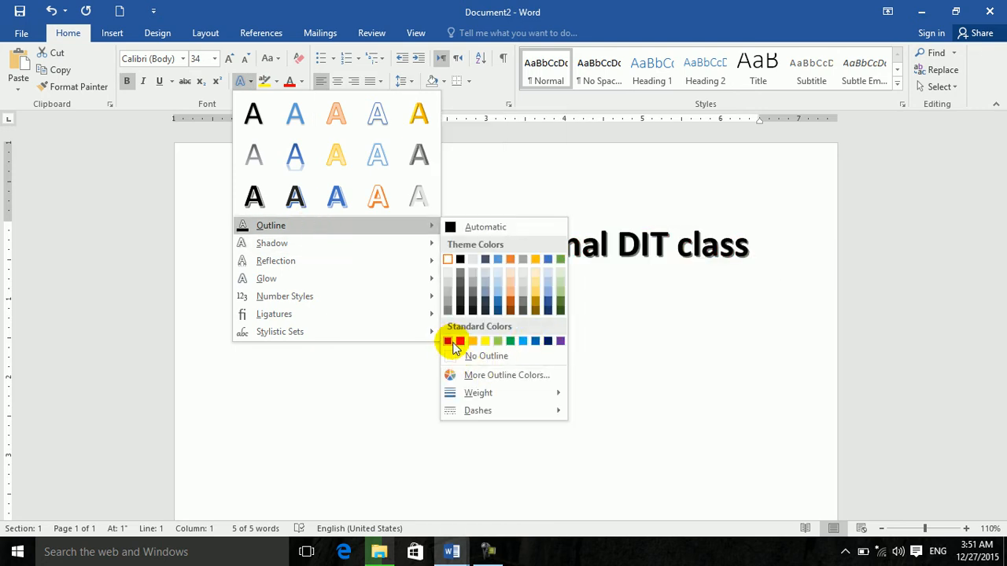
pyautogui.click(460, 340)
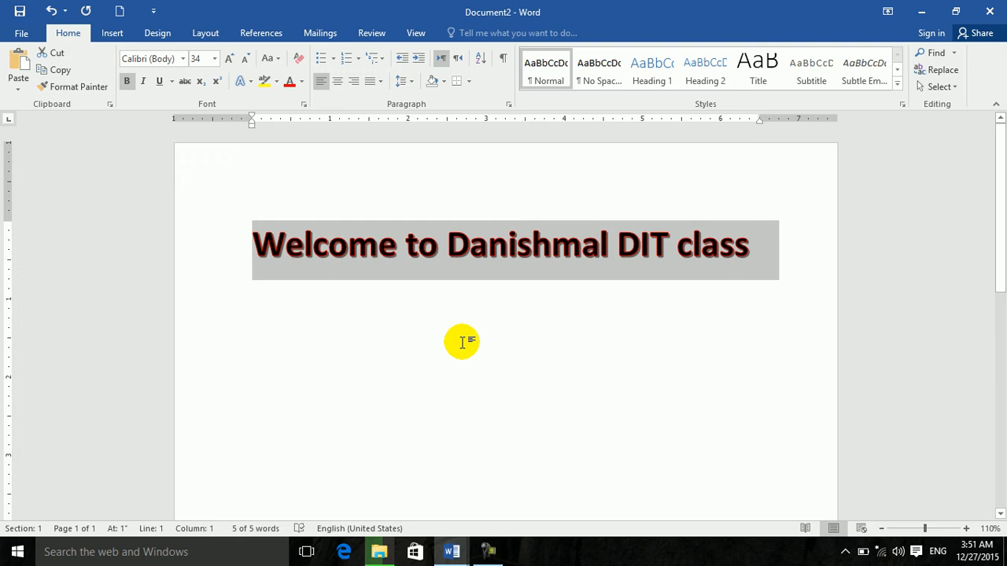
# Step: Give the red text outline the first dotted dash style
pyautogui.click(250, 82)
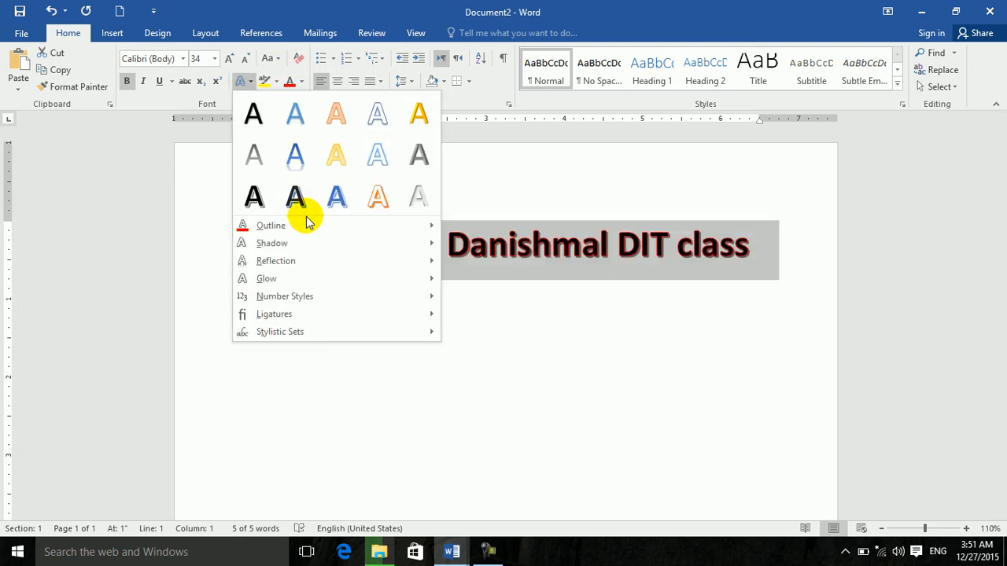
pyautogui.moveTo(319, 225)
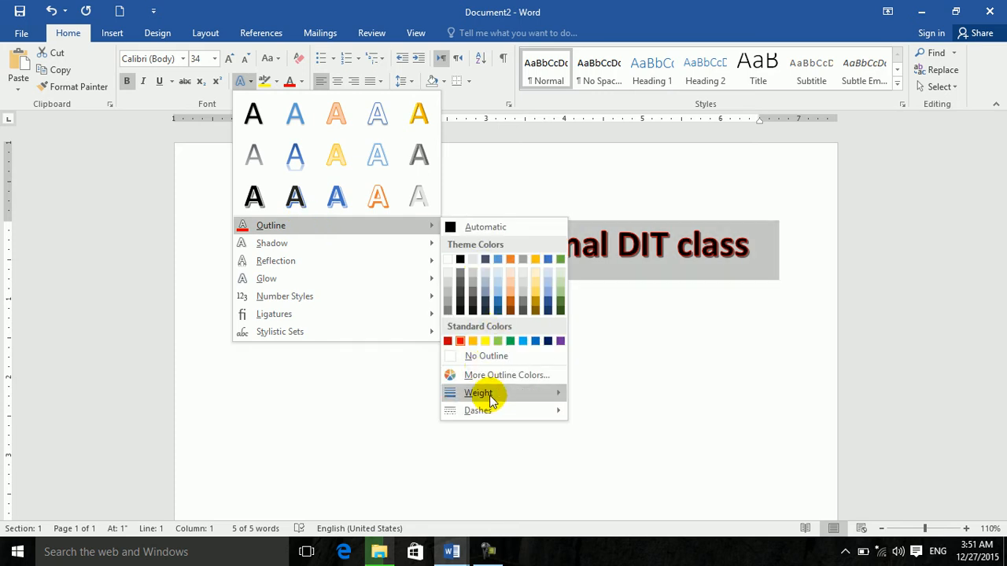
pyautogui.moveTo(502, 393)
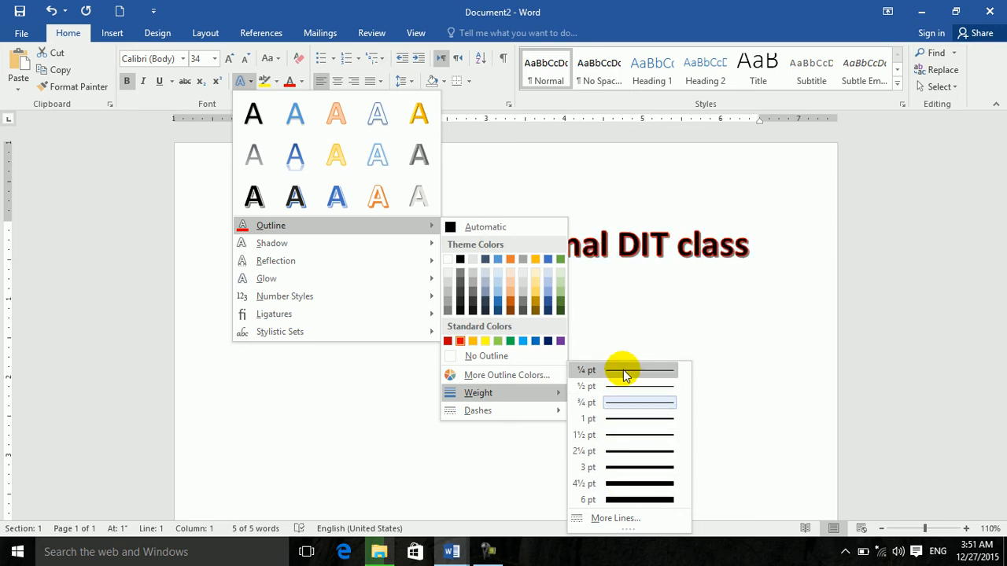
pyautogui.moveTo(555, 409)
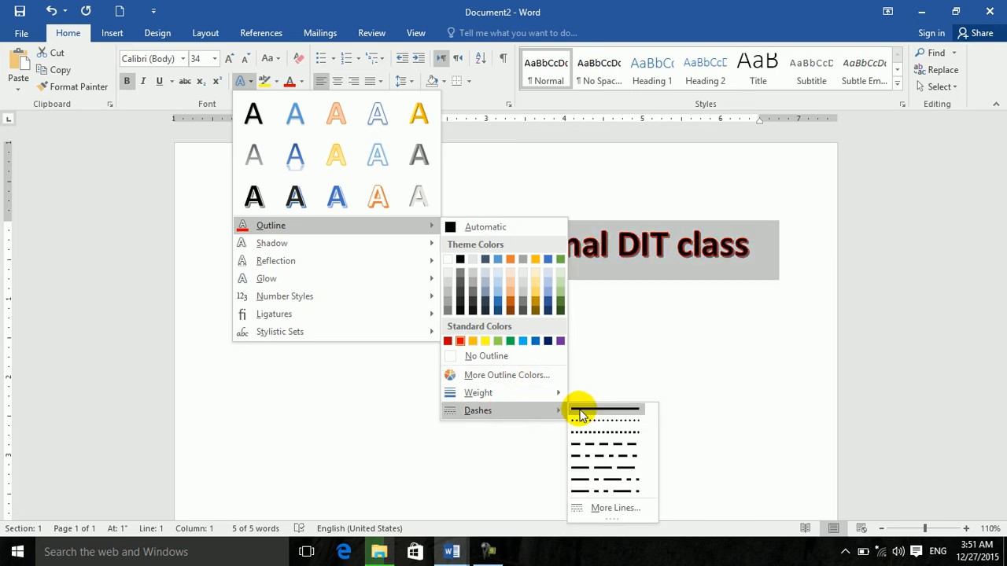
pyautogui.click(605, 424)
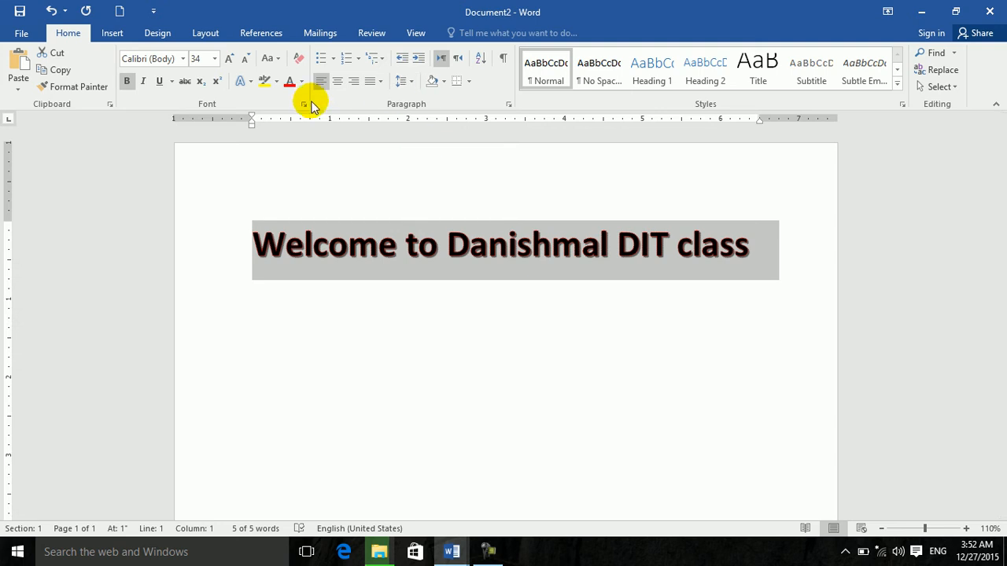
# Step: Open the additional outline colors and try several swatches of the standard palette, ending on red
pyautogui.click(246, 79)
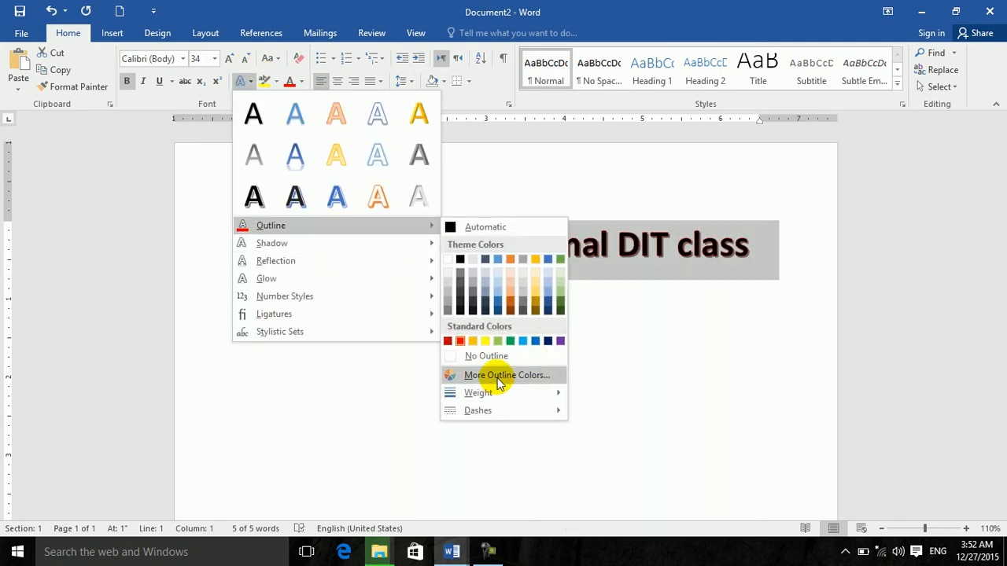
pyautogui.click(485, 375)
pyautogui.click(471, 270)
pyautogui.click(448, 202)
pyautogui.click(455, 203)
pyautogui.click(445, 225)
pyautogui.click(473, 235)
pyautogui.click(480, 279)
pyautogui.click(479, 289)
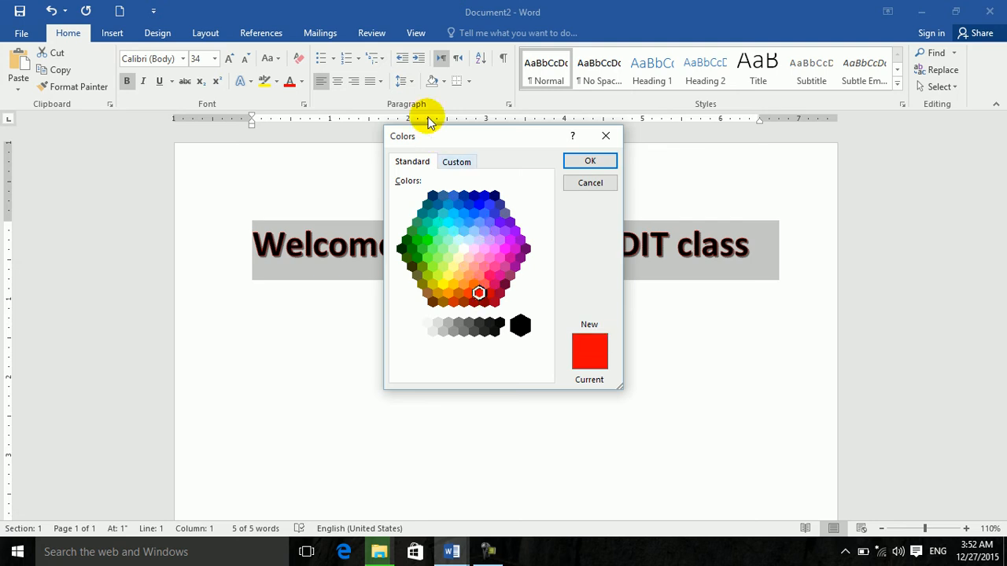
# Step: Pick a custom green with RGB 64, 192, 113 for the outline and switch the color model to HSL
pyautogui.click(458, 160)
pyautogui.moveTo(447, 196); pyautogui.dragTo(446, 238)
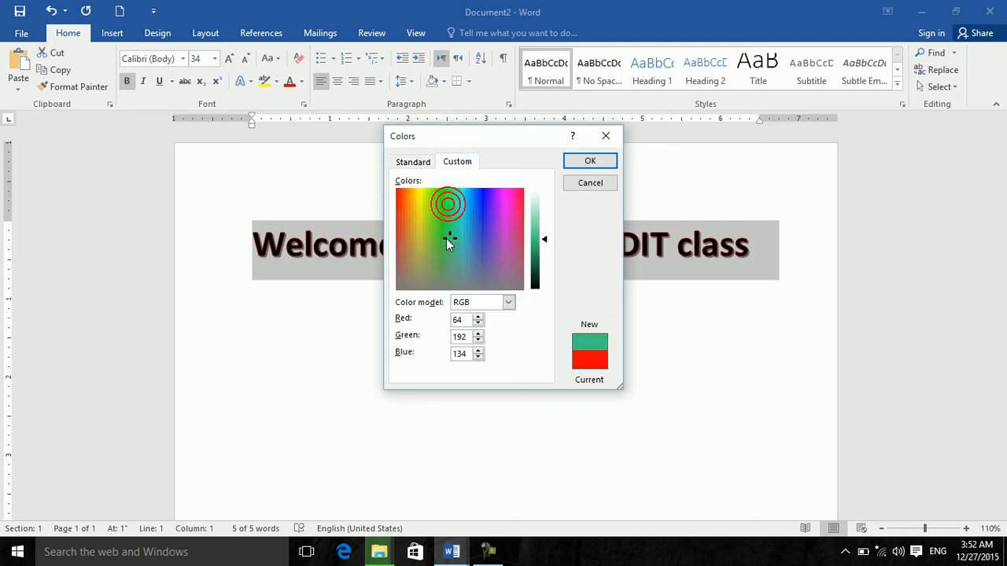
pyautogui.click(472, 306)
pyautogui.click(472, 313)
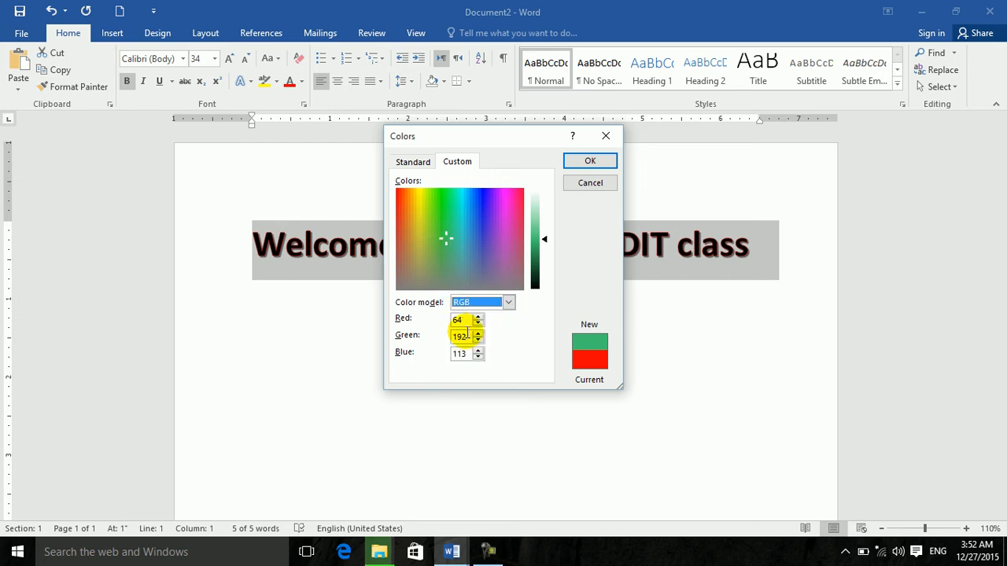
pyautogui.click(508, 304)
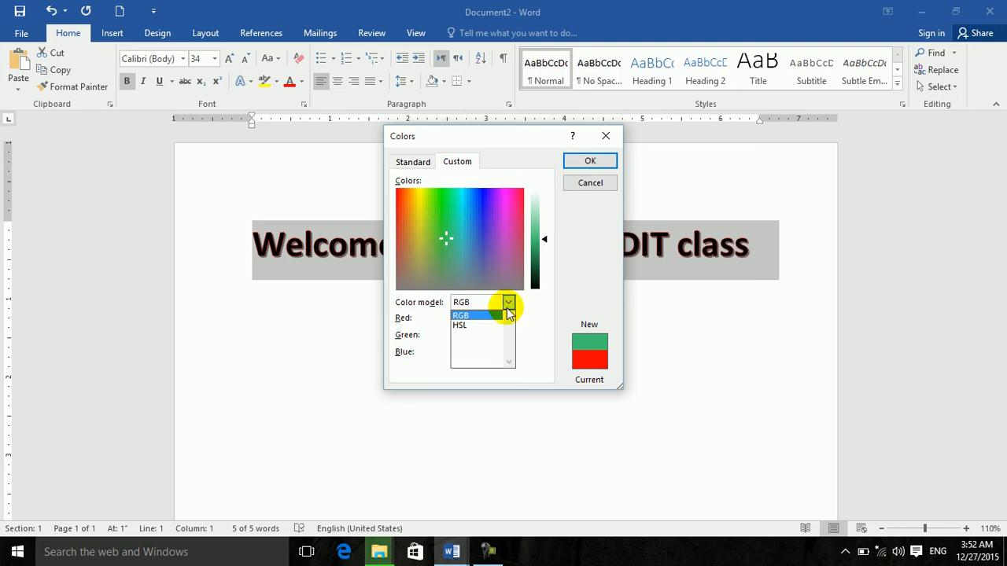
pyautogui.click(419, 330)
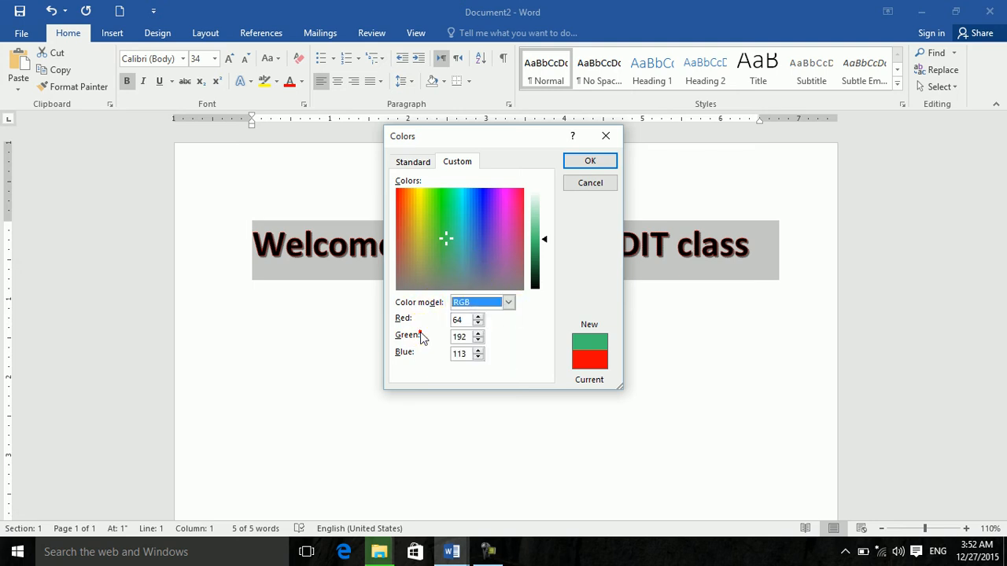
pyautogui.click(460, 302)
pyautogui.click(461, 323)
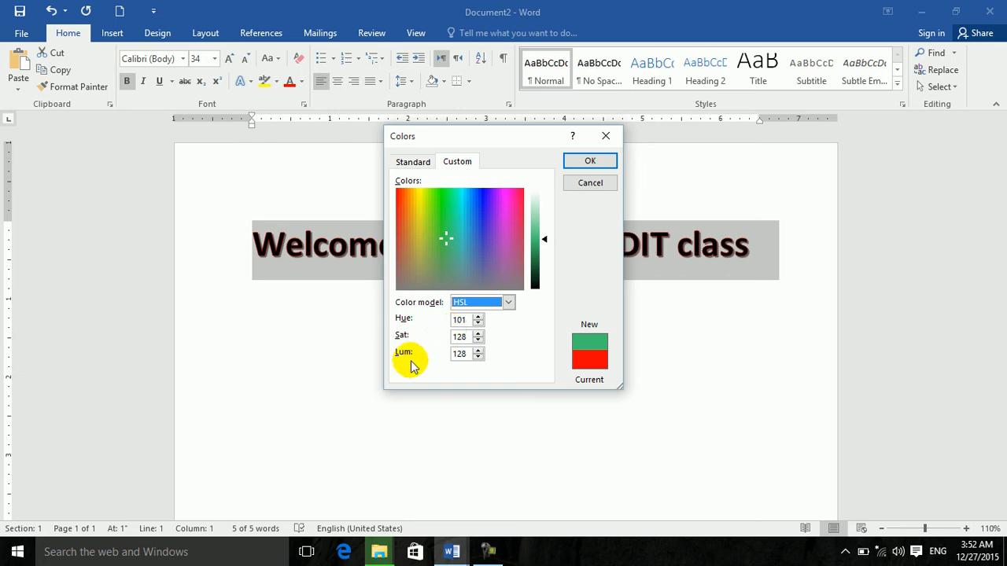
# Step: Return the color model to RGB and apply a custom purple outline with RGB 179, 57, 199
pyautogui.click(481, 302)
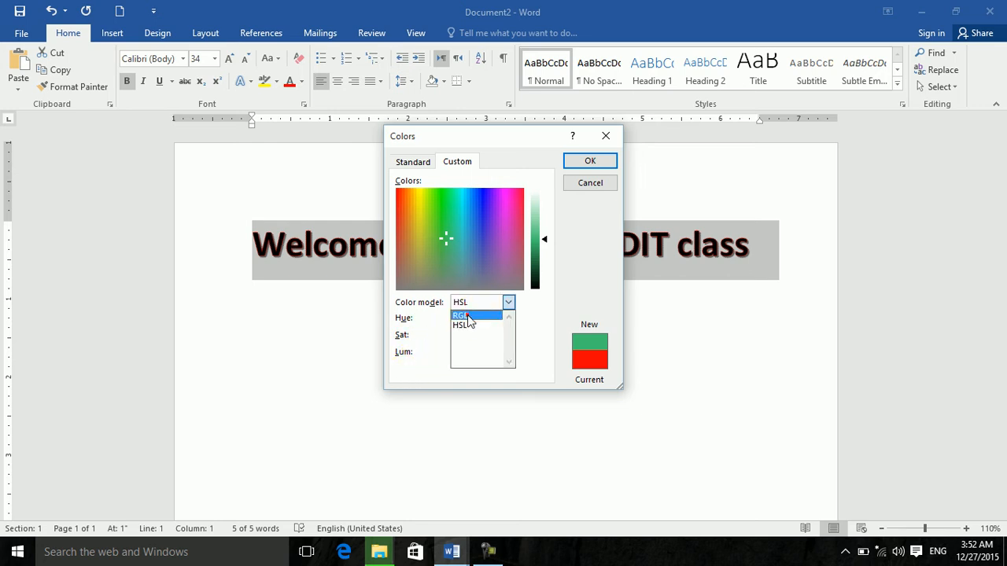
pyautogui.click(463, 316)
pyautogui.moveTo(435, 235); pyautogui.dragTo(499, 235)
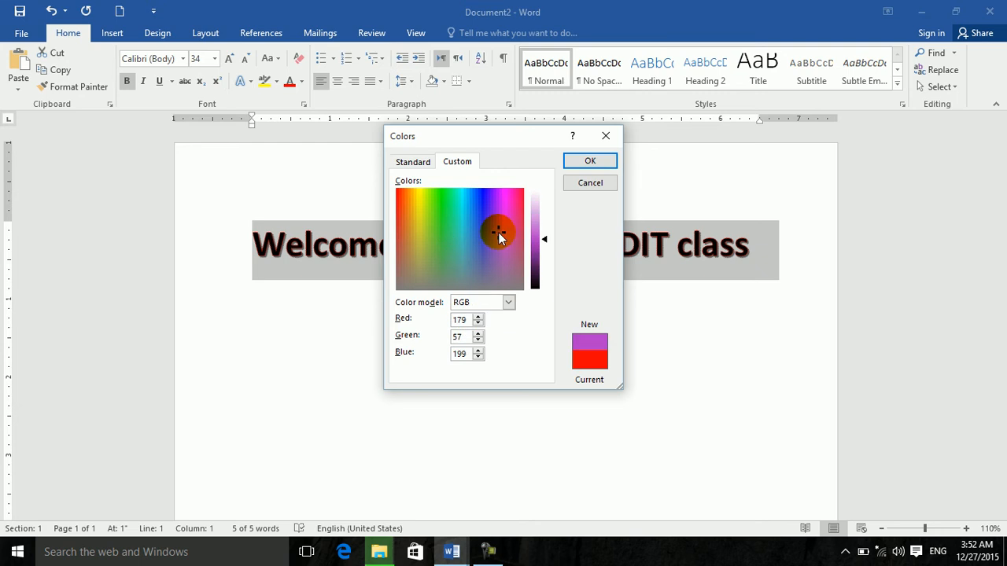
pyautogui.click(586, 162)
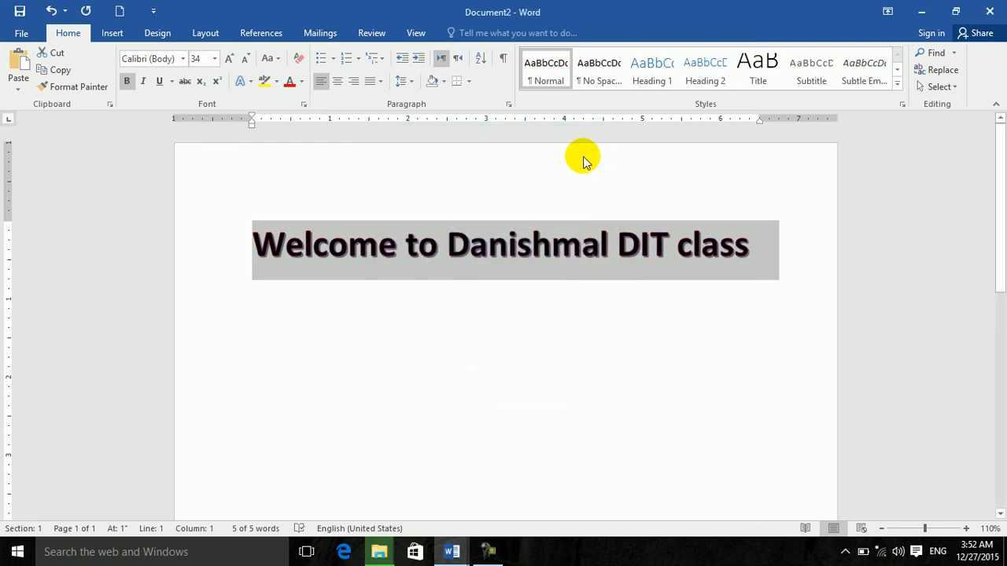
# Step: Change the text outline color back to standard red
pyautogui.click(252, 84)
pyautogui.moveTo(381, 226)
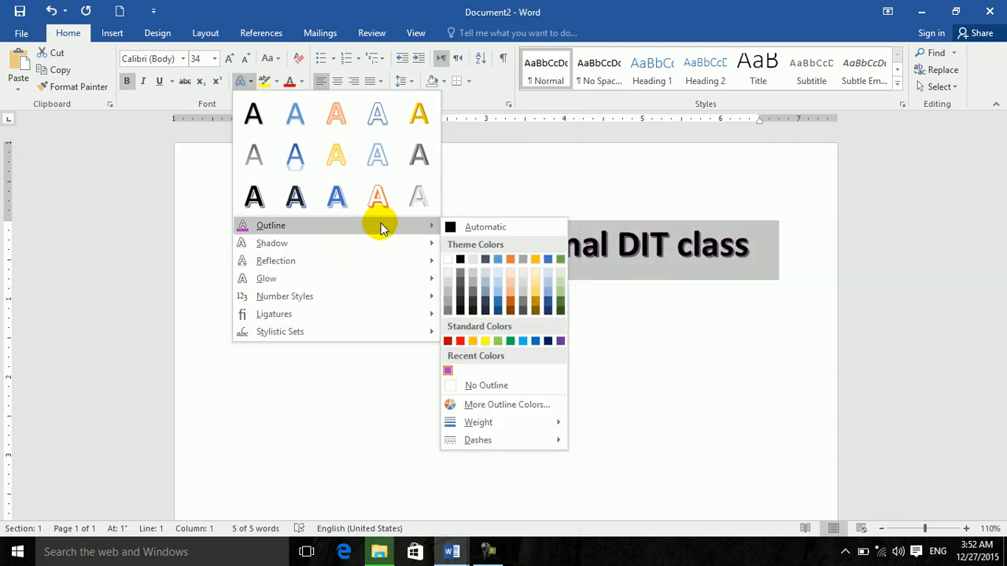
pyautogui.click(460, 341)
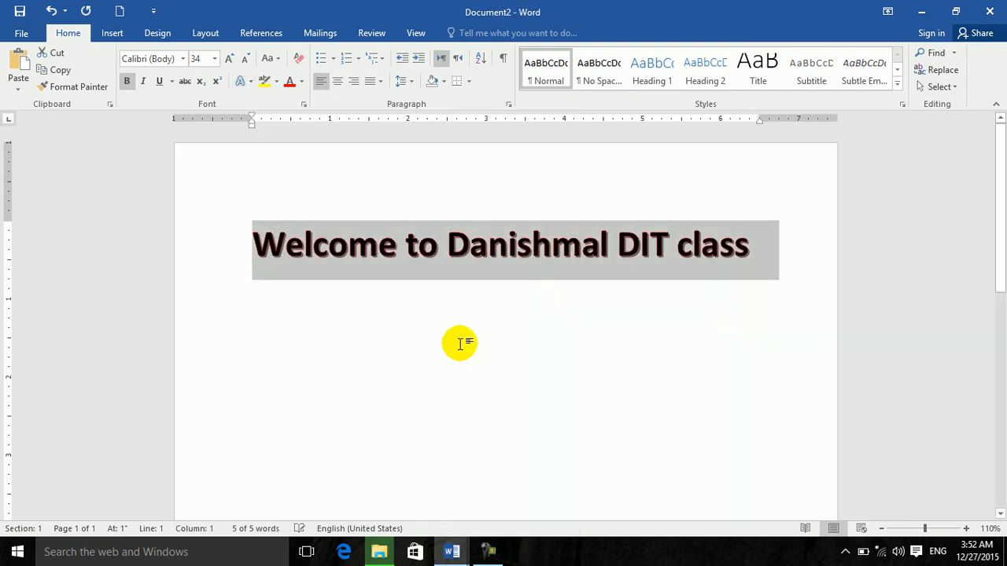
# Step: Apply the second perspective shadow preset to the text and dismiss the antivirus notification
pyautogui.click(303, 82)
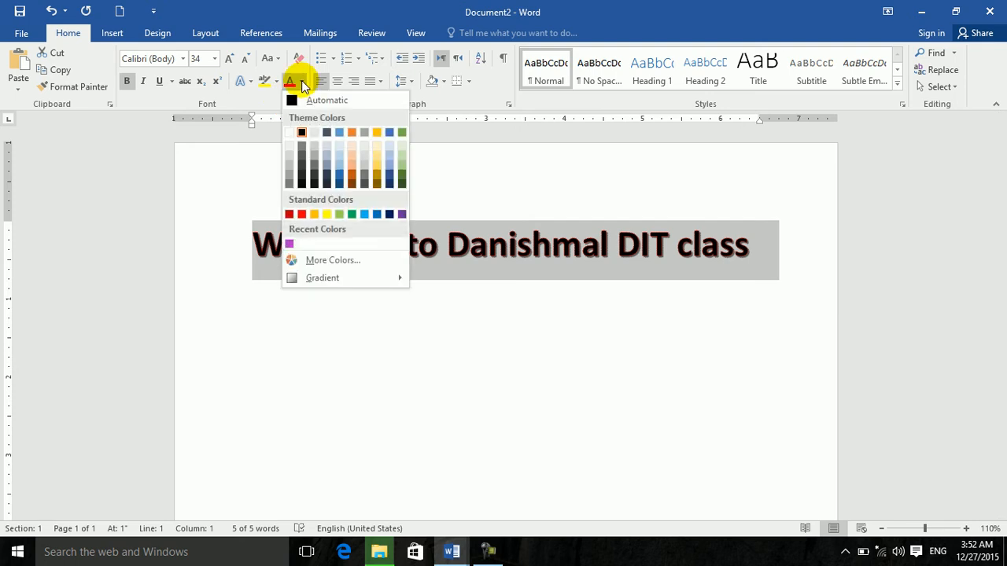
pyautogui.click(248, 82)
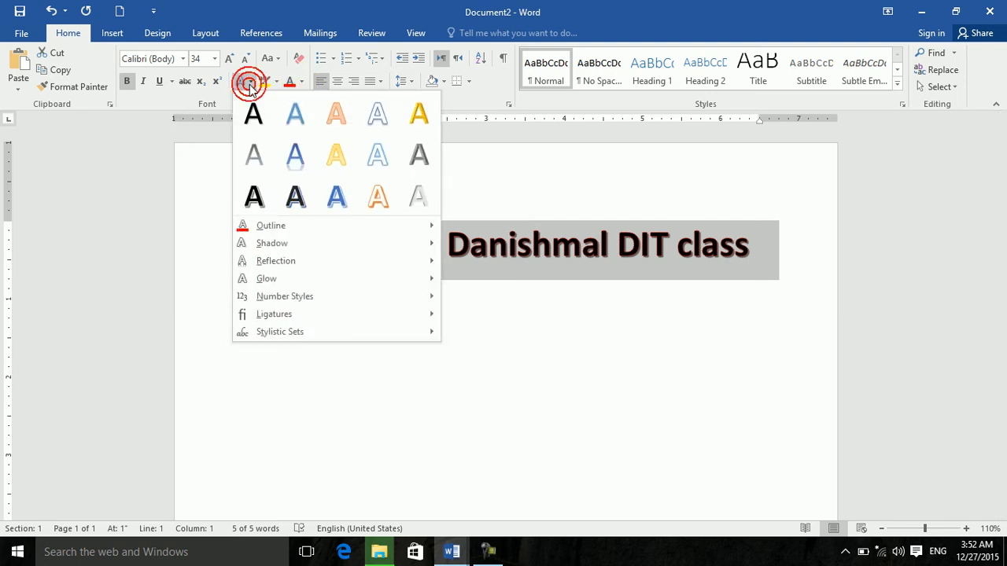
pyautogui.moveTo(259, 231)
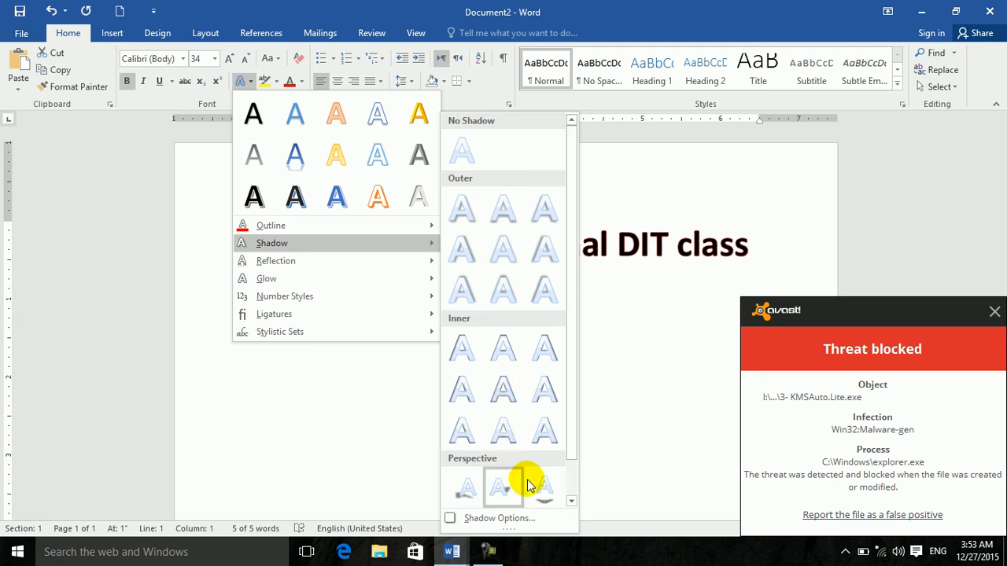
pyautogui.click(500, 485)
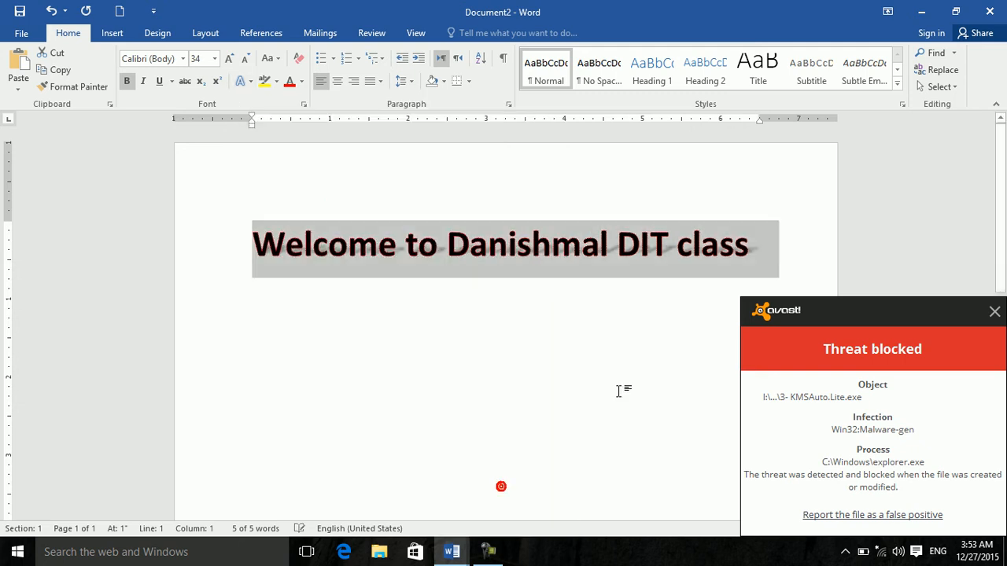
pyautogui.click(994, 313)
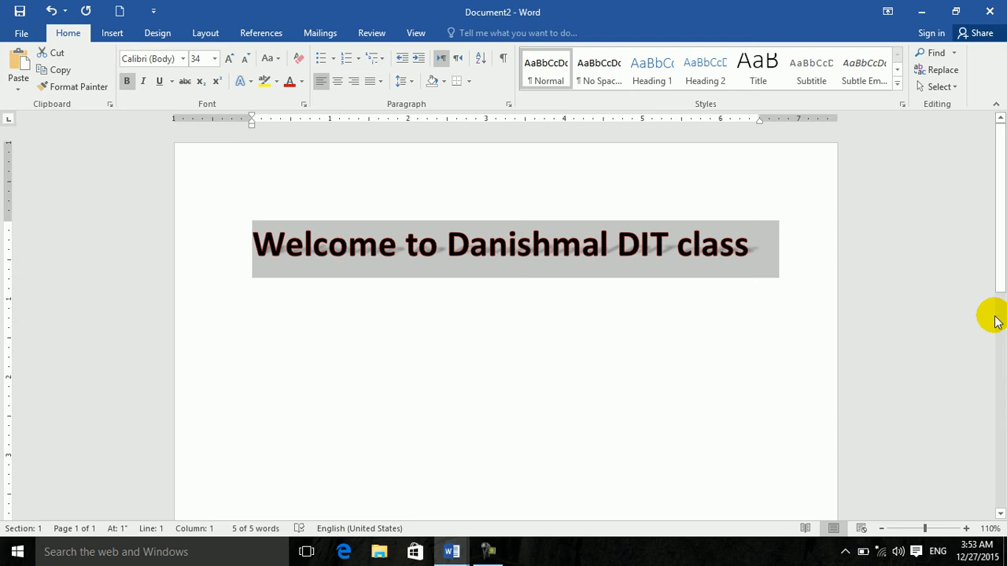
# Step: Open the shadow options for the selected text and apply the centered outer shadow preset
pyautogui.click(250, 82)
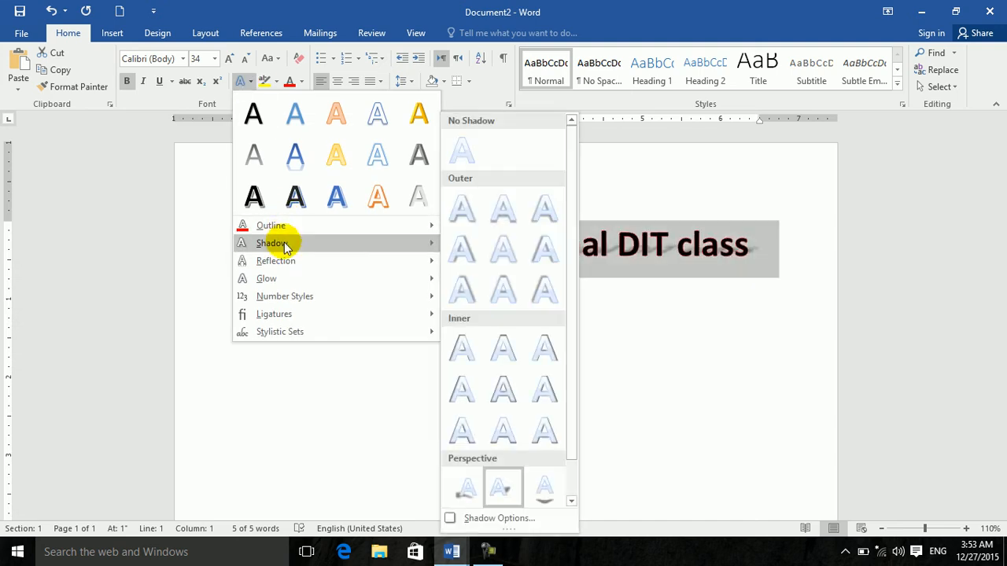
pyautogui.click(468, 519)
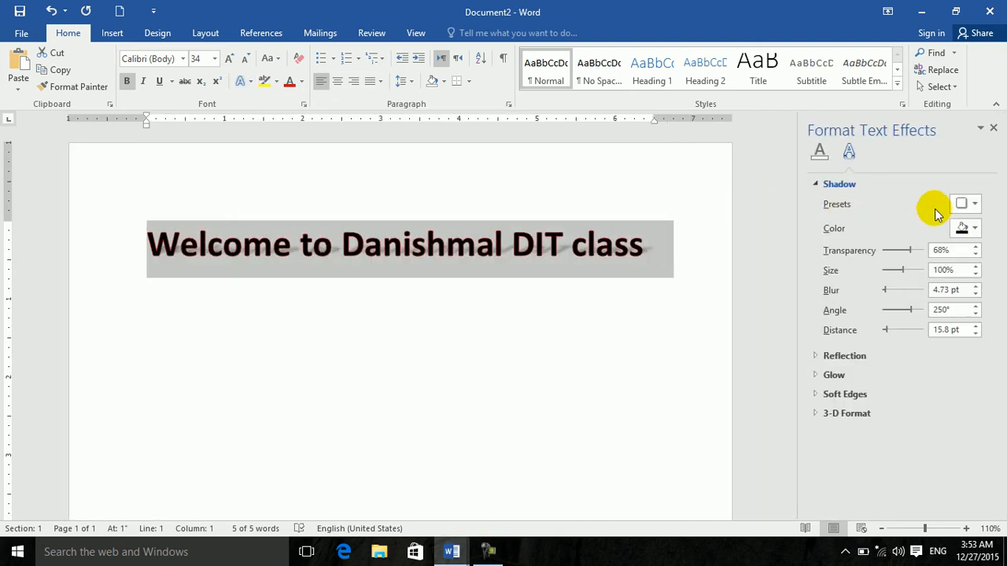
pyautogui.click(975, 204)
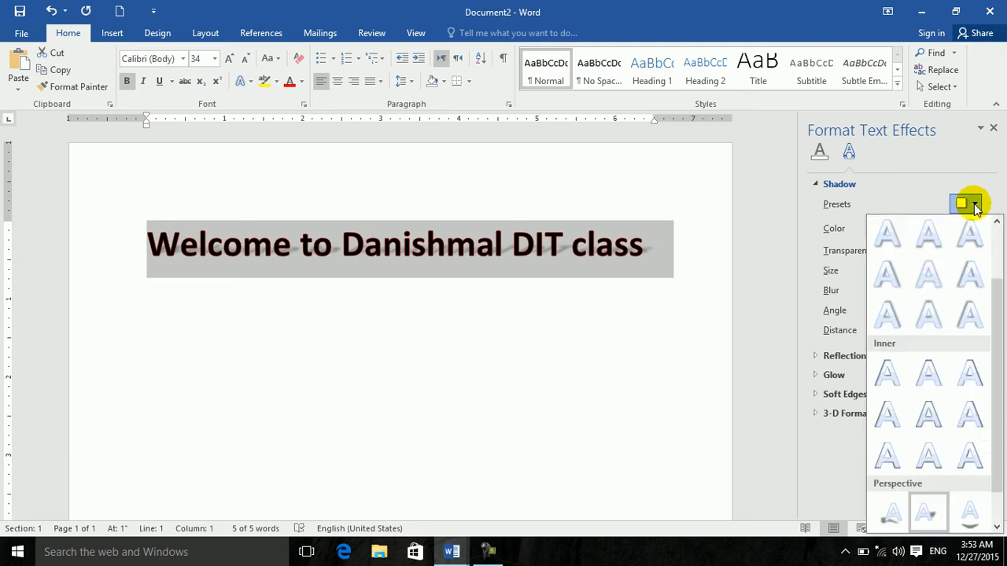
pyautogui.click(928, 282)
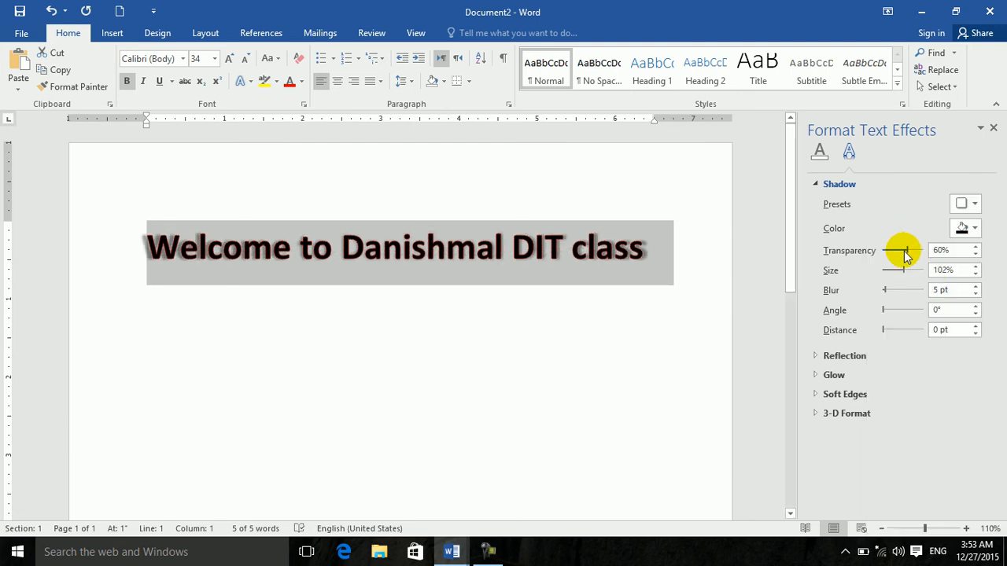
# Step: Set the text shadow's transparency to 0%, size to 100%, blur to 0 pt, angle to 83° and distance to 39 pt
pyautogui.moveTo(906, 250); pyautogui.dragTo(875, 253)
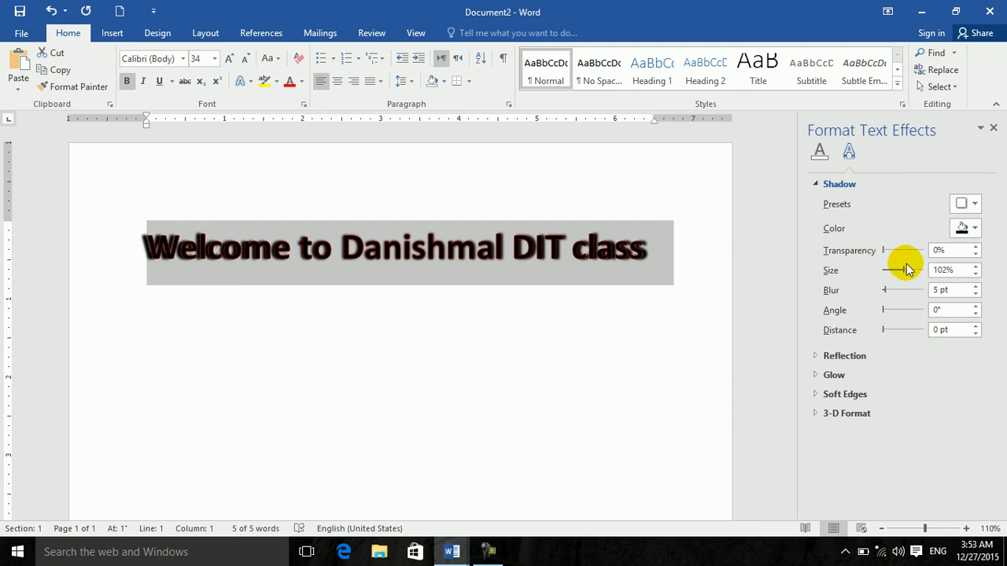
pyautogui.moveTo(902, 269); pyautogui.dragTo(868, 289)
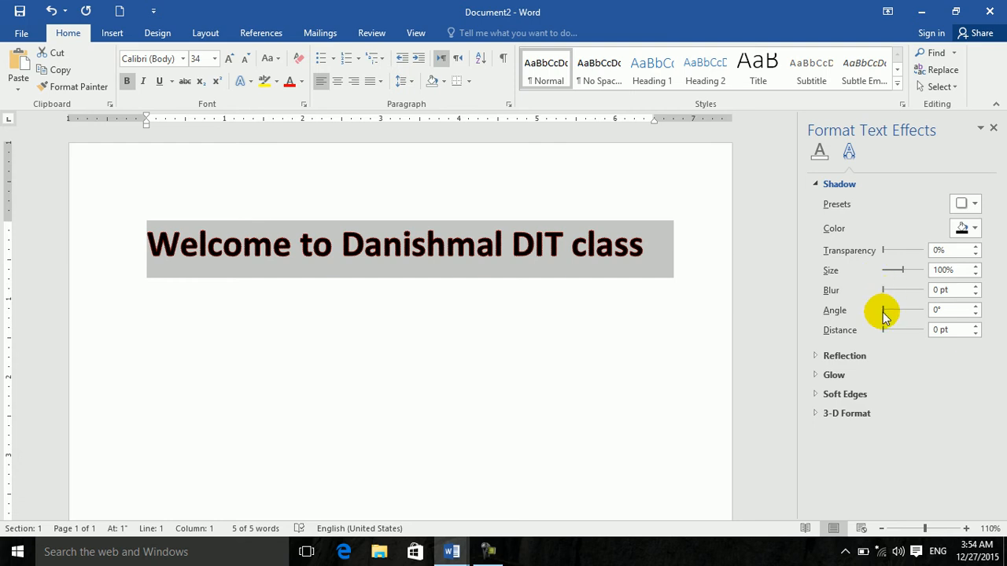
pyautogui.moveTo(888, 312)
pyautogui.mouseDown()
pyautogui.moveTo(897, 310)
pyautogui.moveTo(896, 334)
pyautogui.moveTo(898, 312)
pyautogui.moveTo(892, 306)
pyautogui.moveTo(889, 331)
pyautogui.mouseUp()
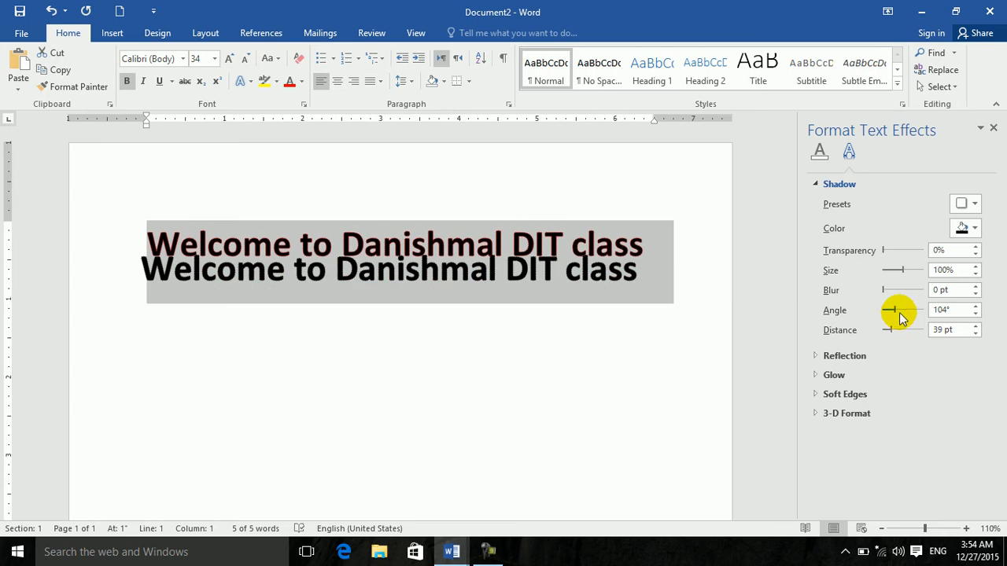
pyautogui.moveTo(895, 310); pyautogui.dragTo(893, 312)
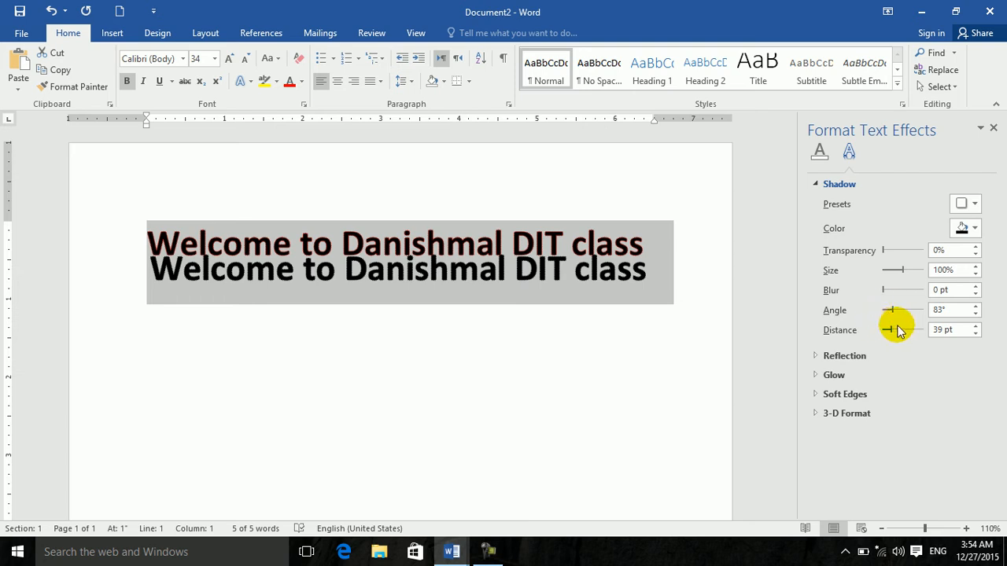
# Step: Reduce the shadow's distance to 26 pt and set its angle to 90°
pyautogui.click(975, 334)
pyautogui.click(974, 334)
pyautogui.click(974, 333)
pyautogui.click(975, 334)
pyautogui.click(974, 333)
pyautogui.click(974, 333)
pyautogui.click(975, 334)
pyautogui.click(975, 334)
pyautogui.click(975, 334)
pyautogui.click(975, 333)
pyautogui.click(975, 334)
pyautogui.click(975, 334)
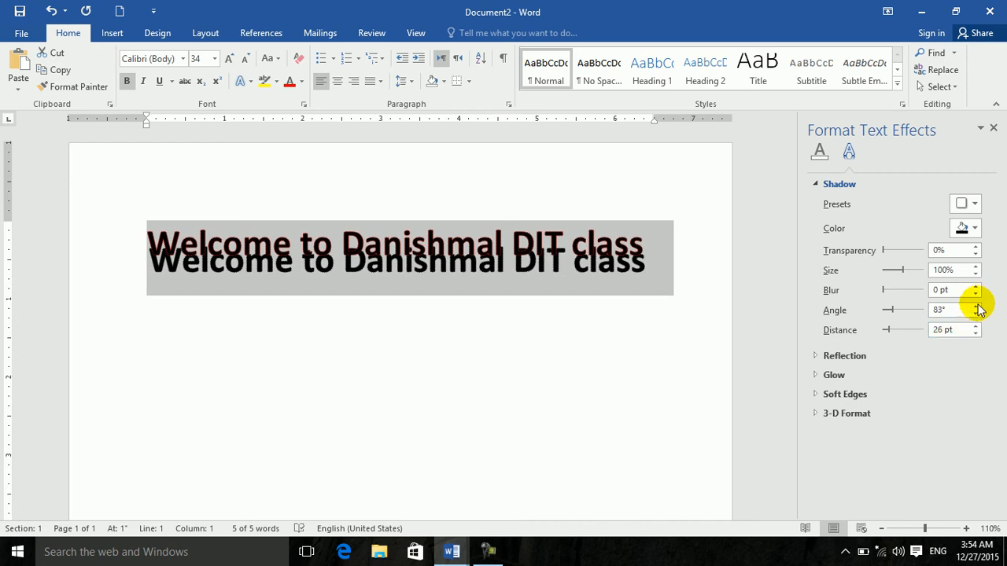
pyautogui.click(975, 306)
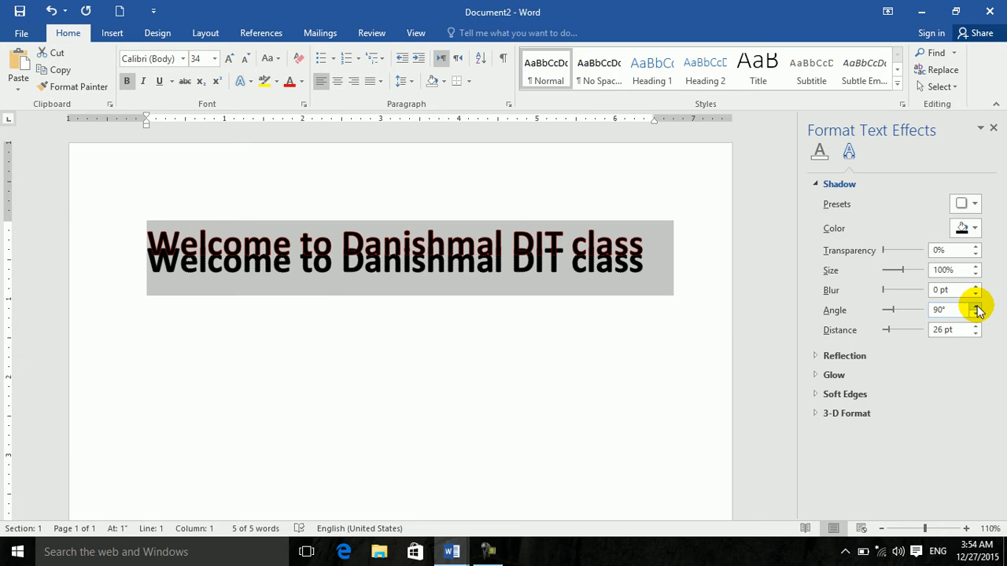
# Step: Change the shadow color to the third gray shade under white in the theme colors, keeping the blur at 0 pt
pyautogui.click(975, 228)
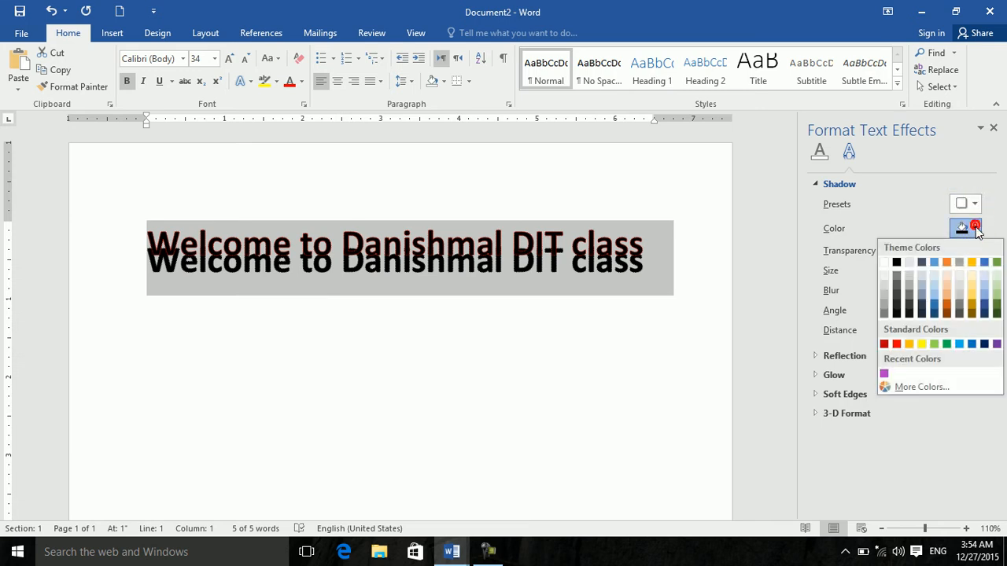
pyautogui.click(890, 289)
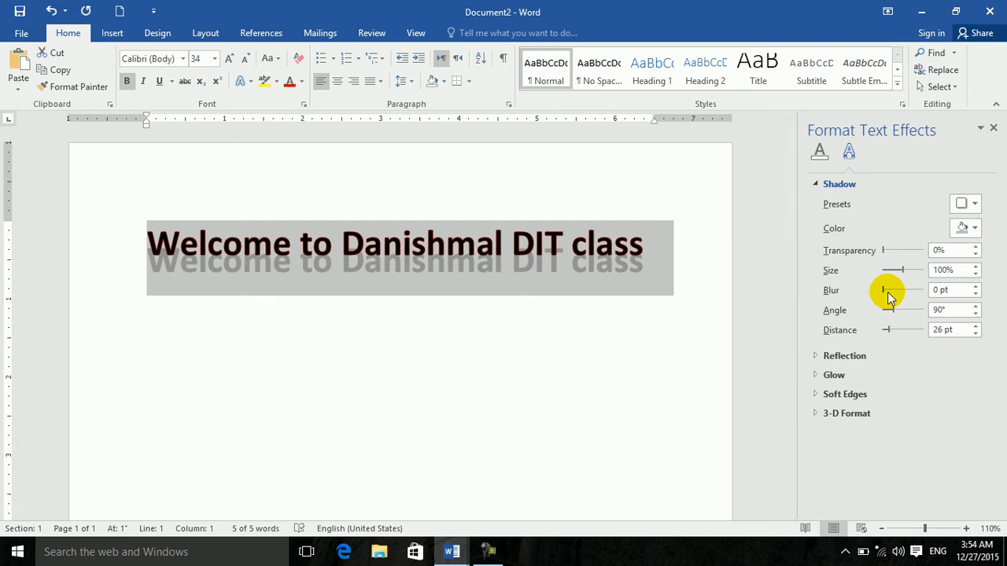
pyautogui.moveTo(883, 290)
pyautogui.mouseDown()
pyautogui.moveTo(911, 291)
pyautogui.moveTo(876, 288)
pyautogui.mouseUp()
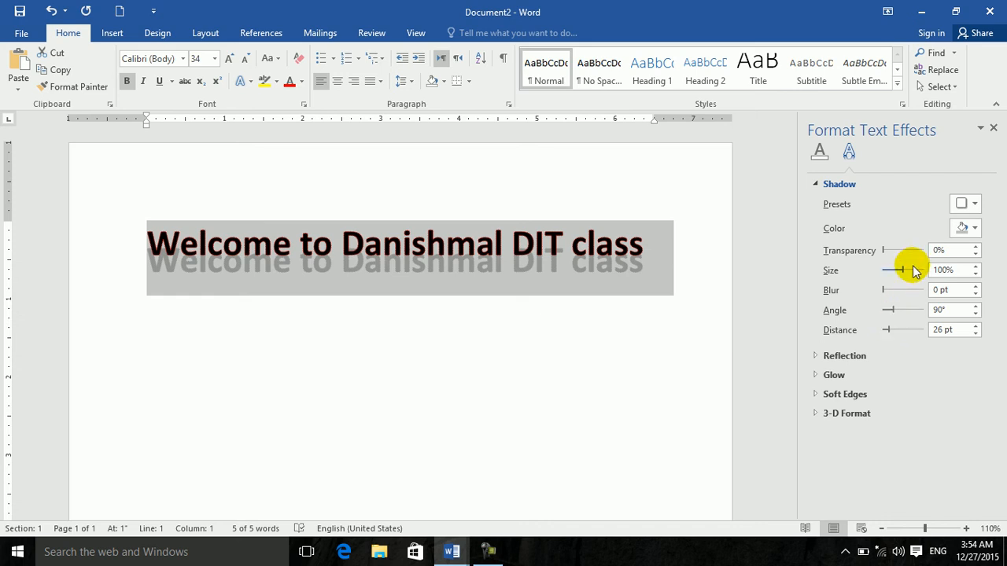
# Step: Try the lightest gray under white as the shadow color and switch back to the third gray shade
pyautogui.click(976, 228)
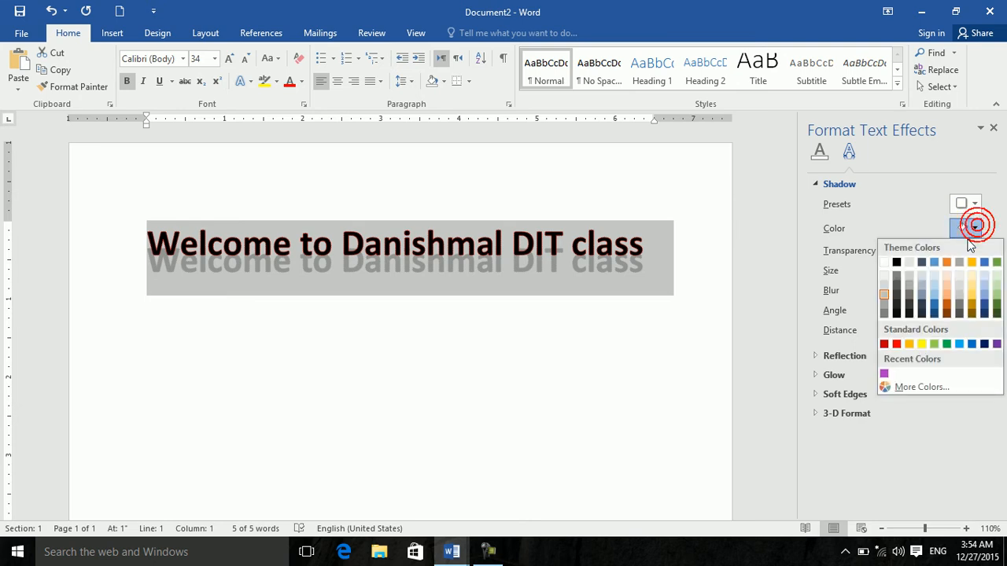
pyautogui.click(884, 277)
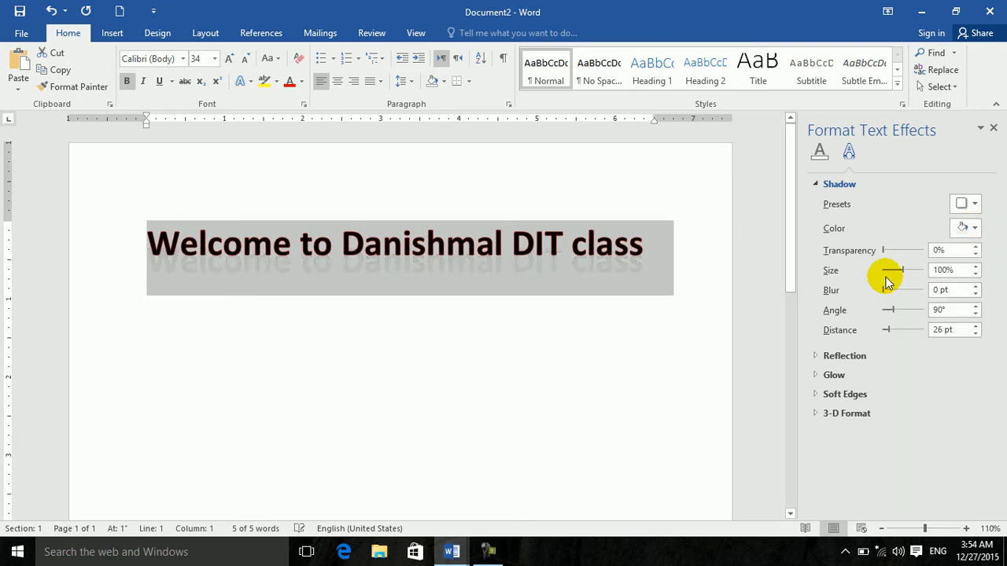
pyautogui.click(974, 228)
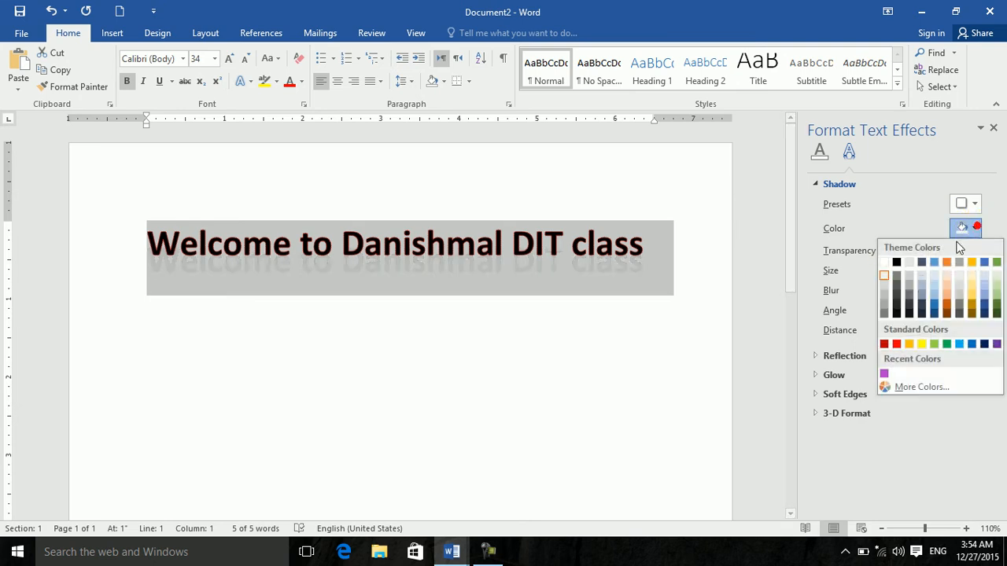
pyautogui.click(887, 293)
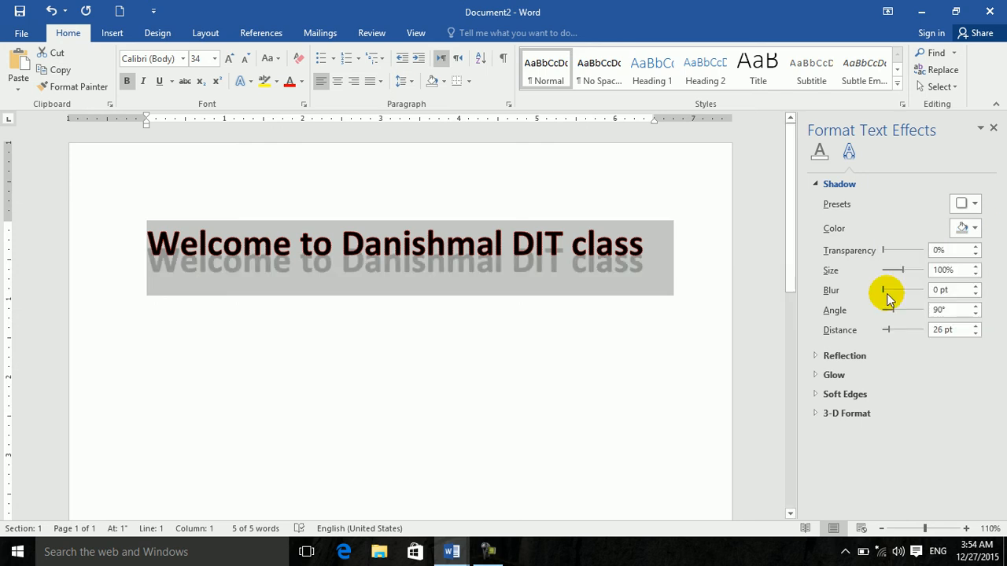
# Step: Close the shadow settings and apply the middle preset in the last row of reflection variations to the text
pyautogui.click(993, 129)
pyautogui.click(252, 82)
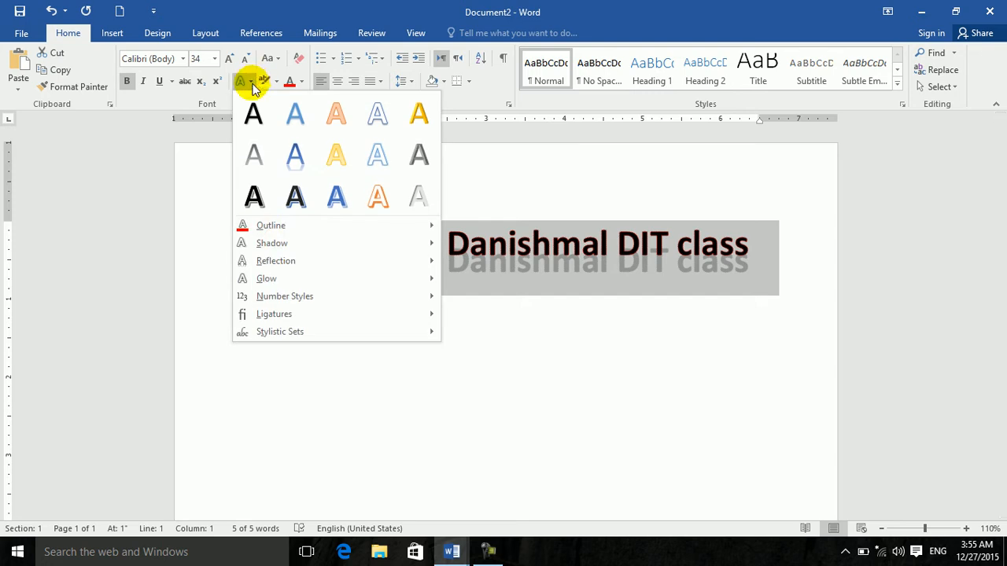
pyautogui.moveTo(287, 246)
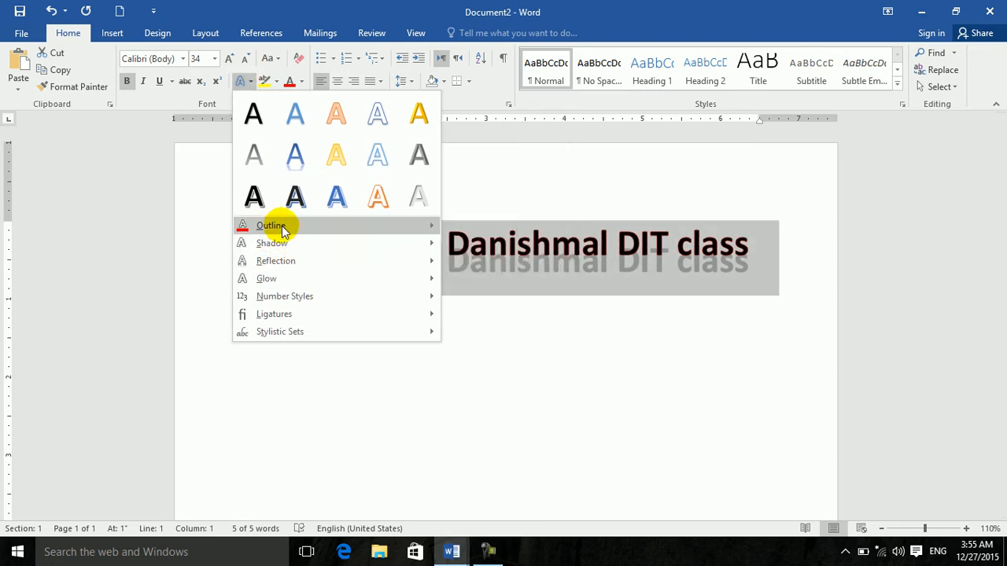
pyautogui.moveTo(291, 263)
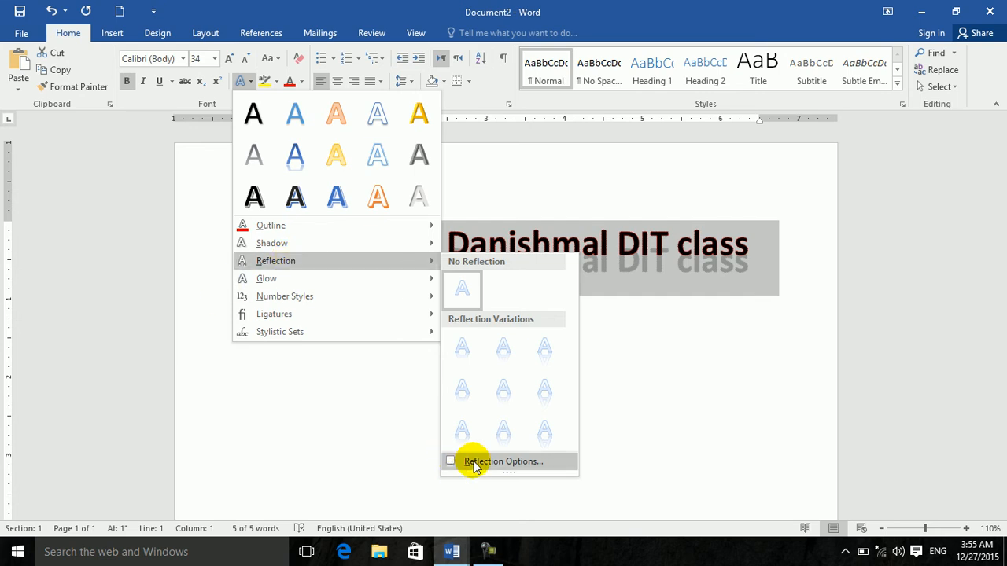
pyautogui.click(505, 435)
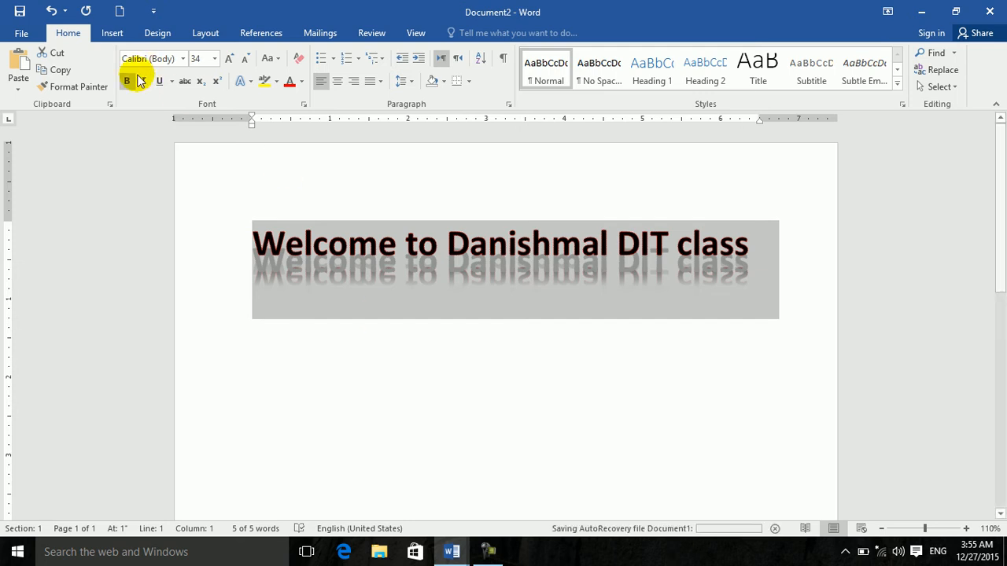
# Step: Open the reflection options, collapse the shadow settings and apply a reflection preset with 45% transparency and 85% size
pyautogui.click(16, 91)
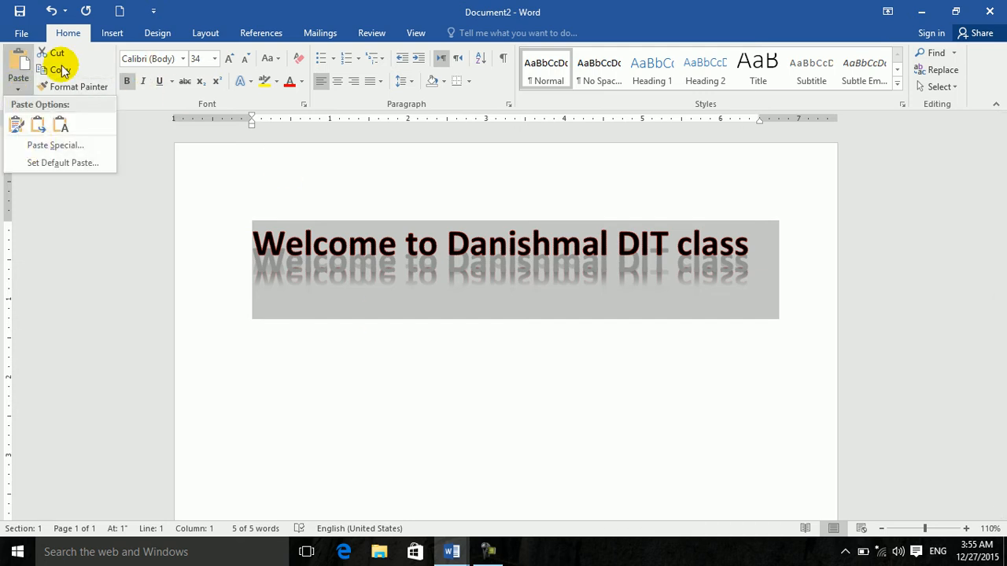
pyautogui.click(247, 81)
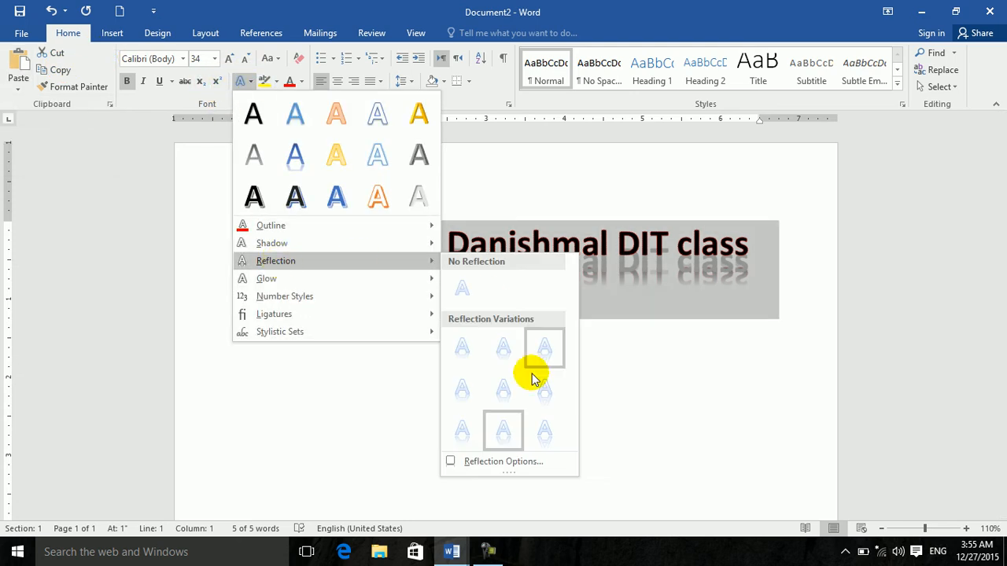
pyautogui.click(497, 463)
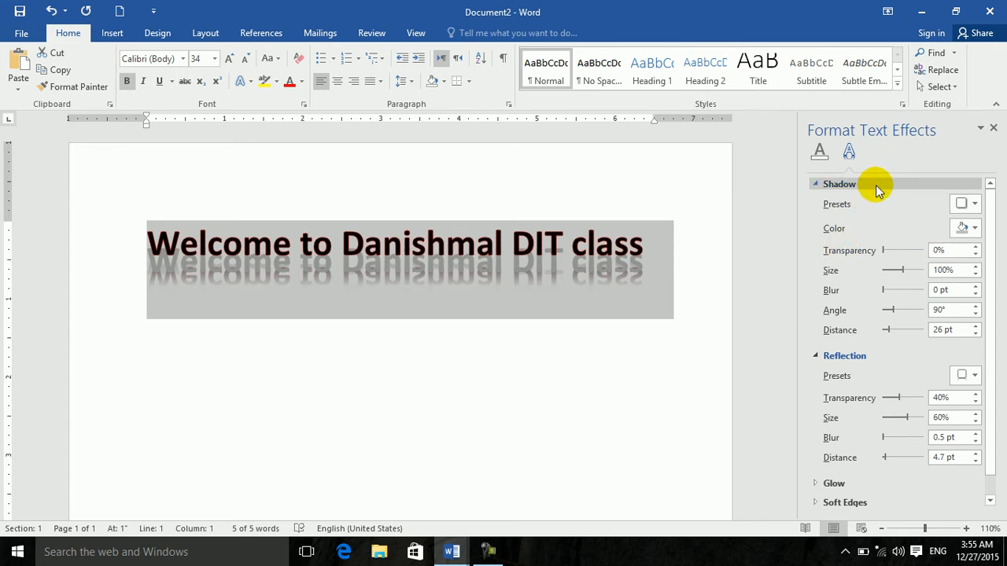
pyautogui.click(815, 184)
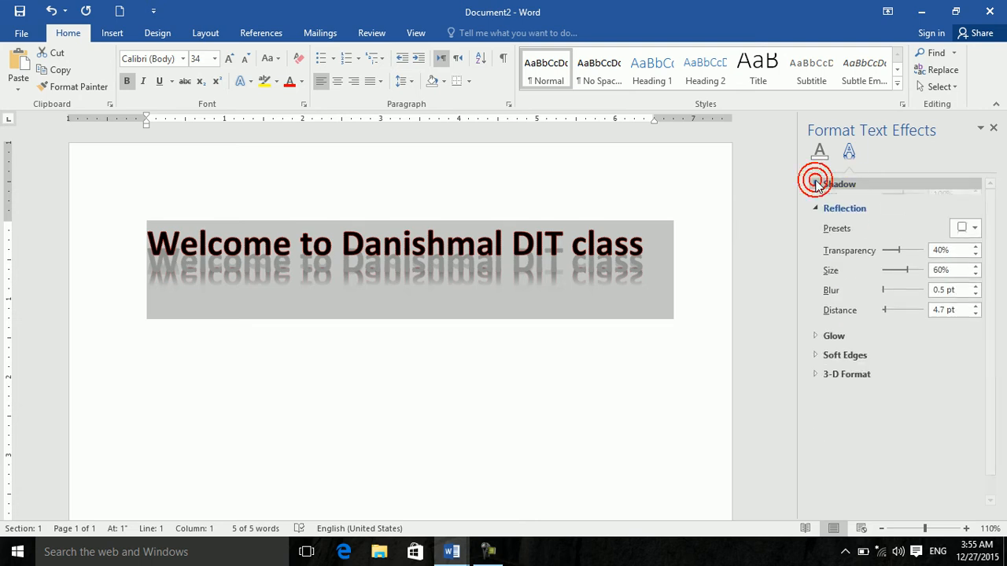
pyautogui.click(968, 223)
pyautogui.click(978, 421)
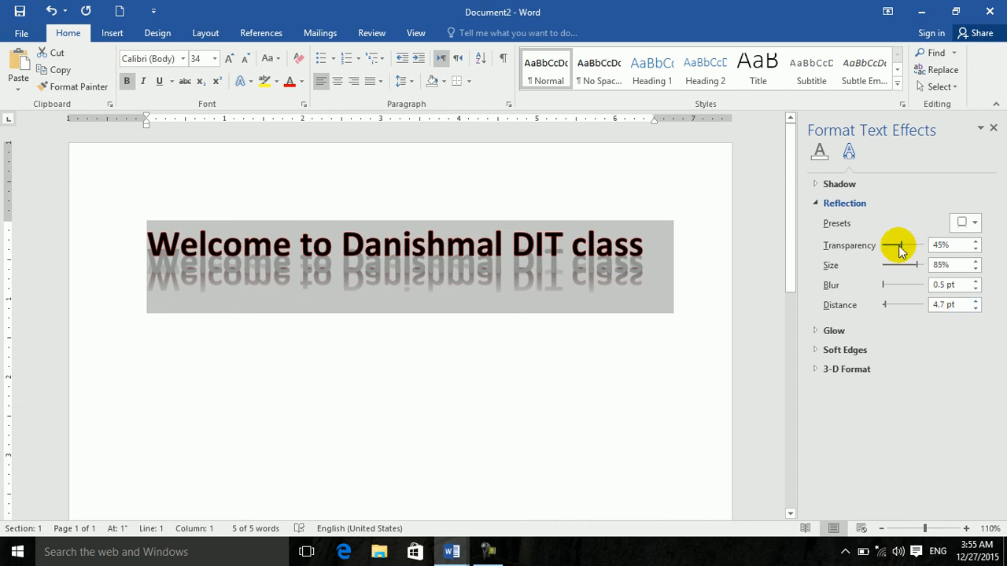
# Step: Set the reflection's transparency to 0%, size to 100% and blur to 0 pt
pyautogui.moveTo(902, 249); pyautogui.dragTo(864, 245)
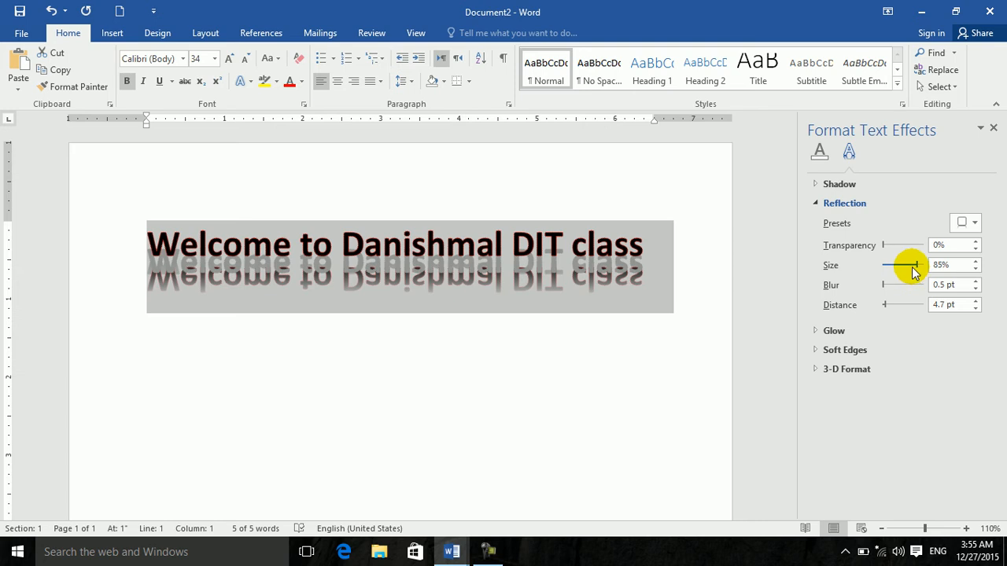
pyautogui.moveTo(917, 268); pyautogui.dragTo(929, 270)
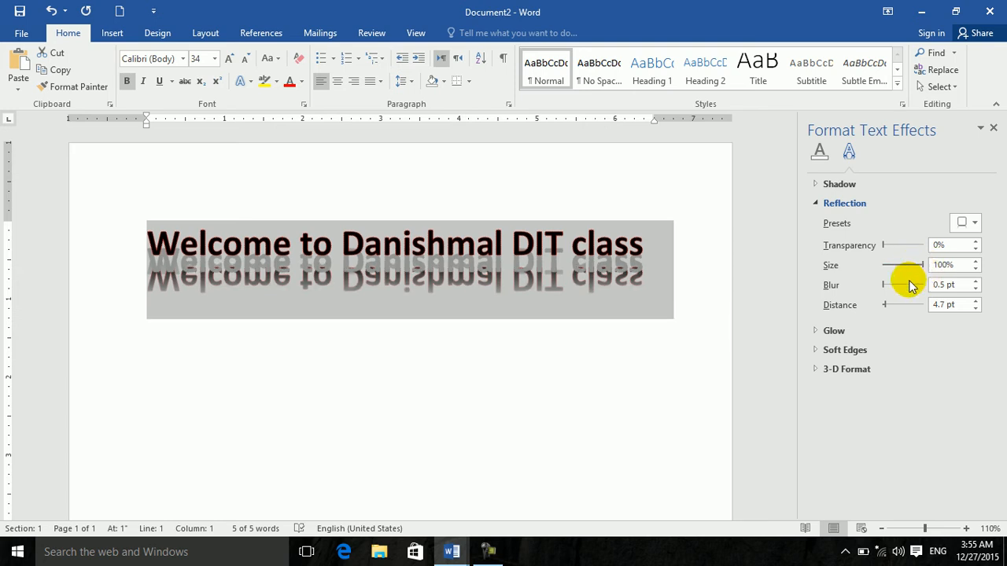
pyautogui.moveTo(885, 289); pyautogui.dragTo(857, 291)
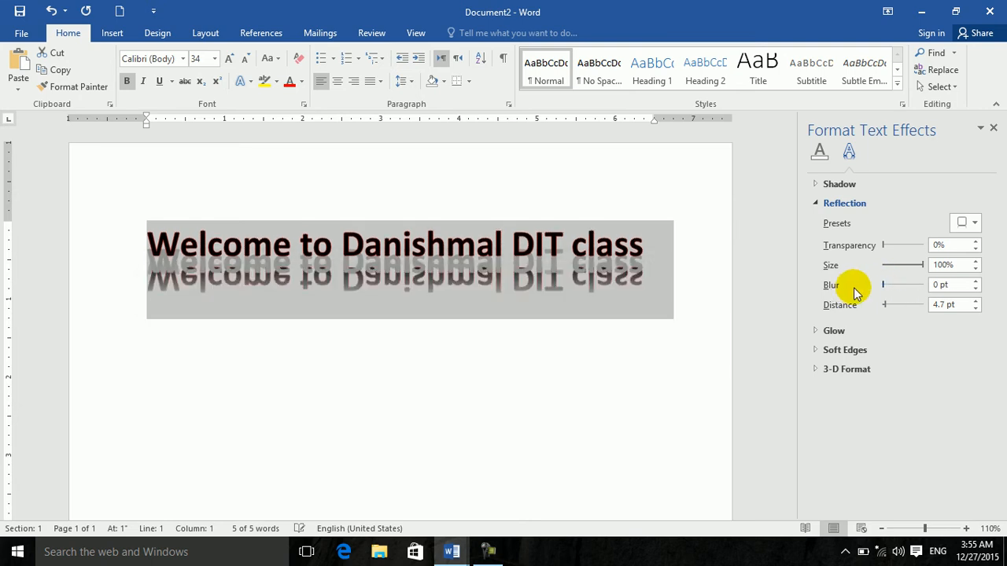
# Step: Set the reflection's distance to 14 pt, close the text effects settings and deselect the text
pyautogui.click(976, 302)
pyautogui.click(976, 302)
pyautogui.click(976, 302)
pyautogui.click(976, 302)
pyautogui.click(976, 302)
pyautogui.click(976, 302)
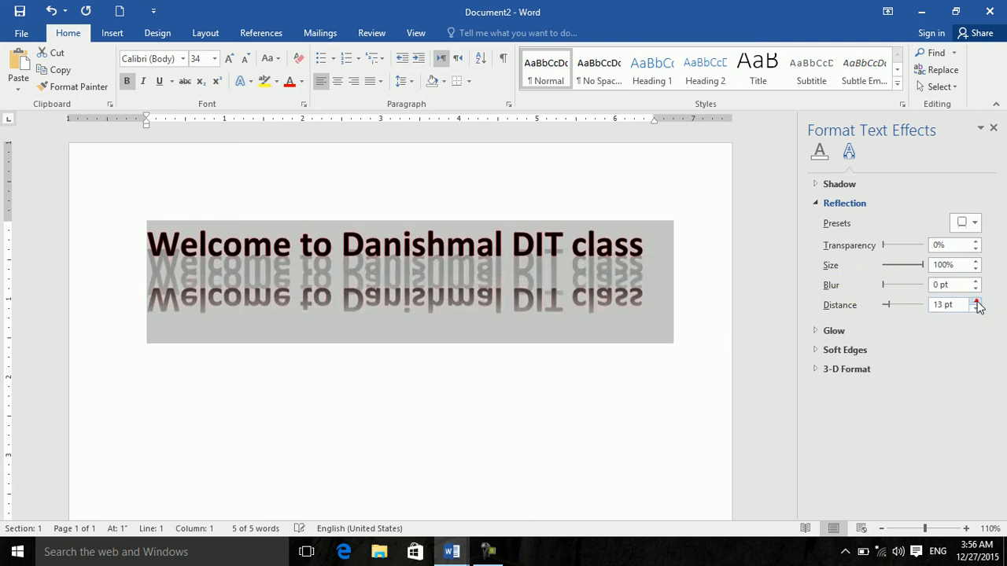
pyautogui.click(976, 302)
pyautogui.click(977, 302)
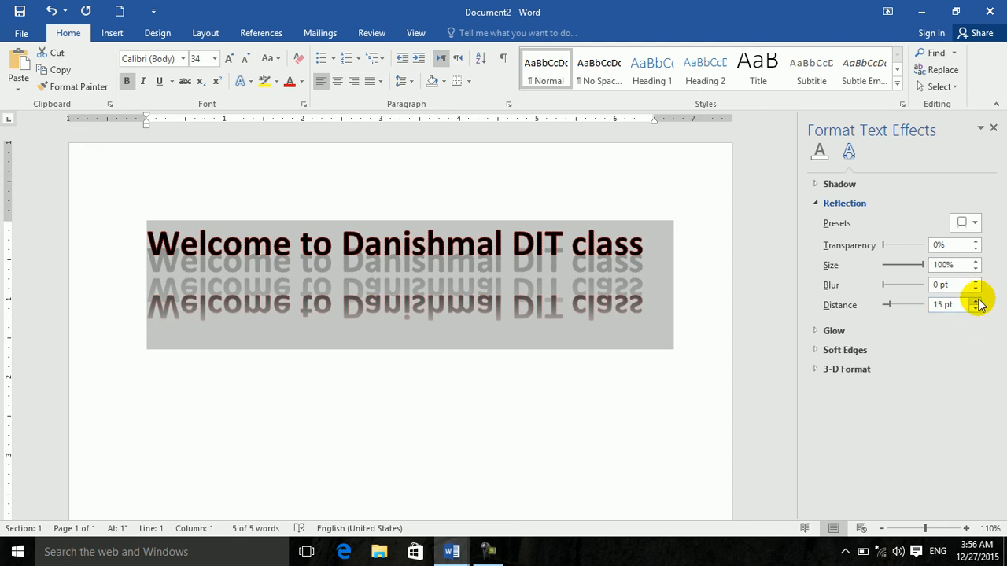
pyautogui.click(978, 302)
pyautogui.click(978, 301)
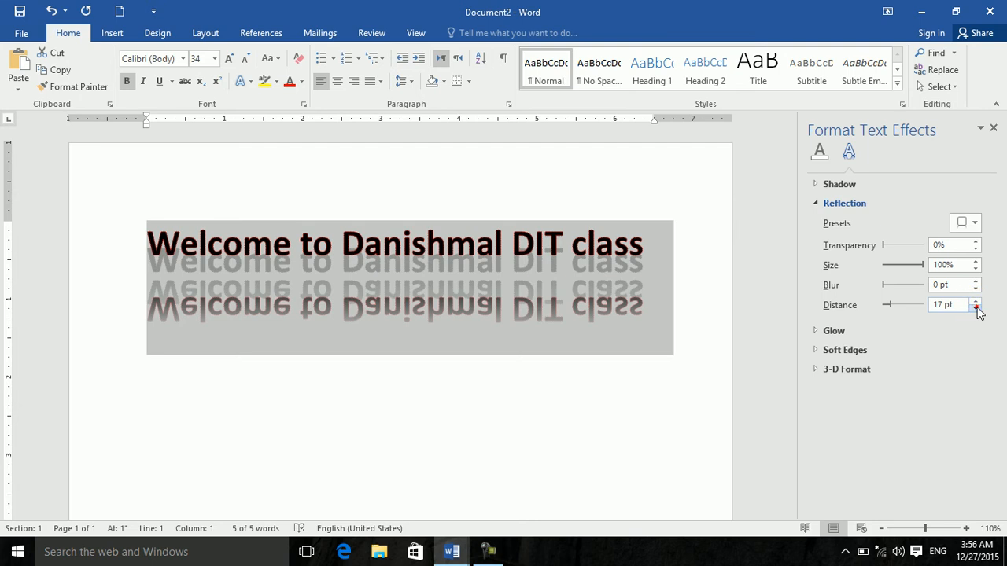
pyautogui.click(976, 308)
pyautogui.click(975, 308)
pyautogui.click(976, 309)
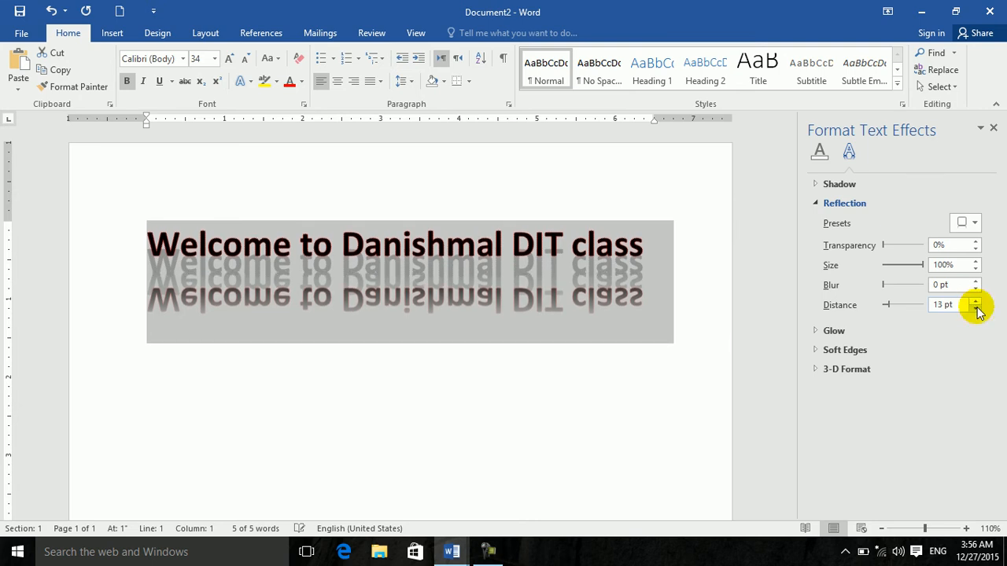
pyautogui.click(976, 301)
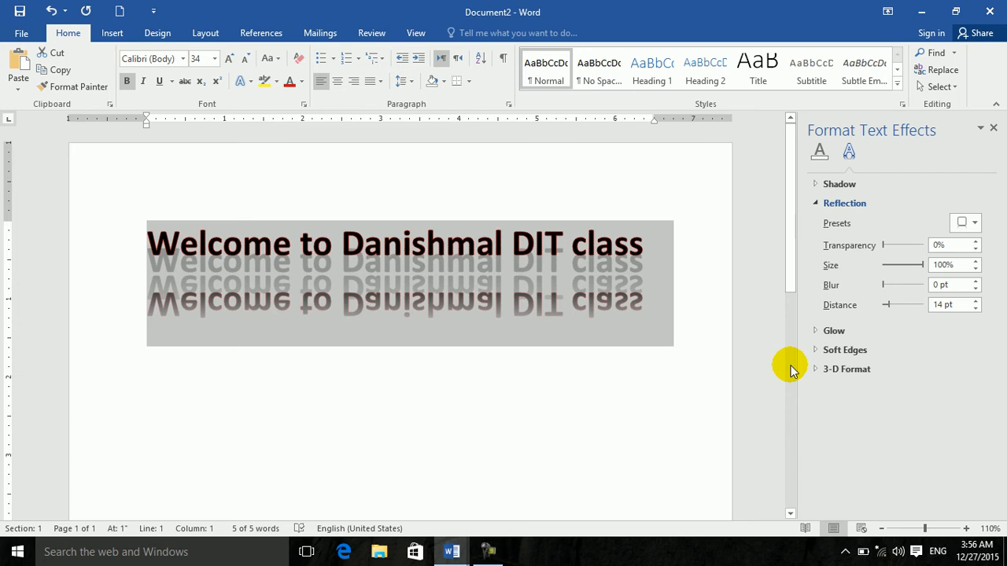
pyautogui.click(993, 130)
pyautogui.click(750, 231)
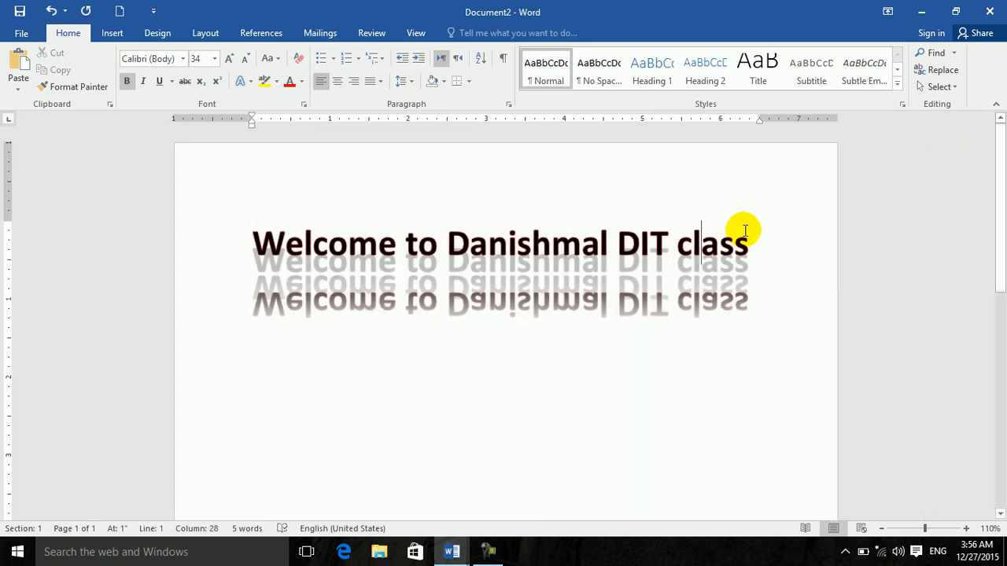
# Step: Apply the orange 18 pt glow variation to the whole "Welcome to Danishmal DIT class" line and deselect it
pyautogui.click(757, 236)
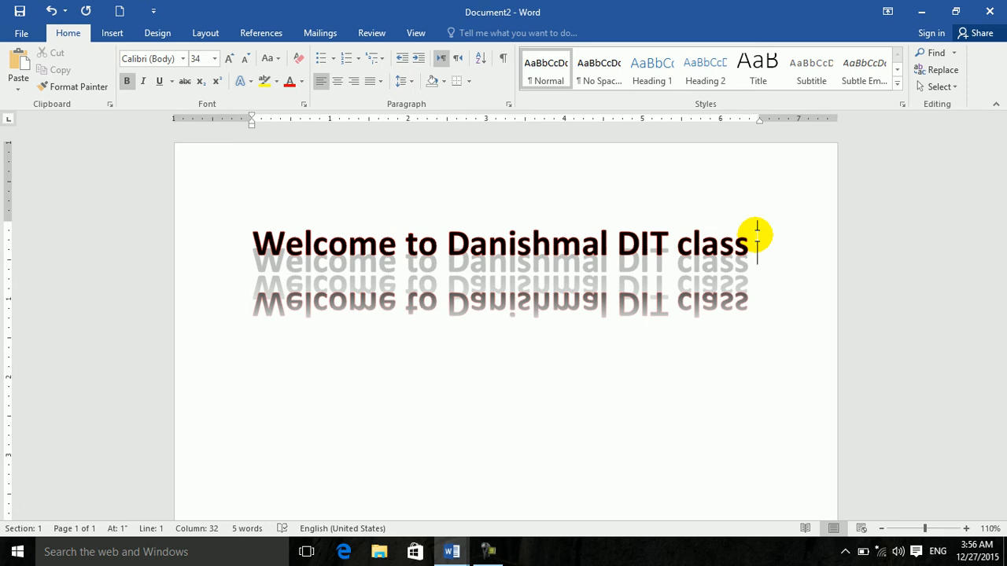
pyautogui.doubleClick(608, 240)
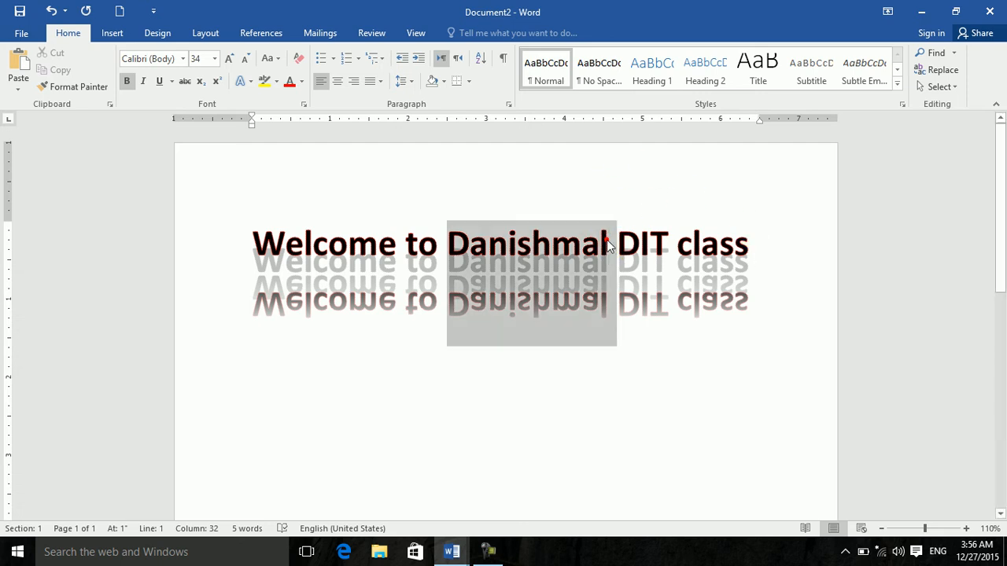
pyautogui.tripleClick(609, 240)
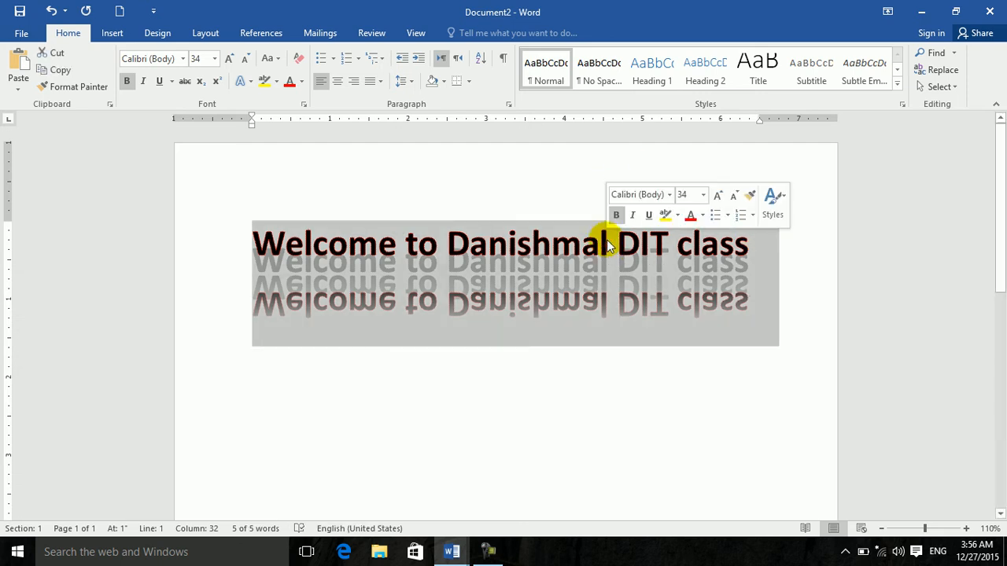
pyautogui.click(243, 81)
pyautogui.moveTo(272, 284)
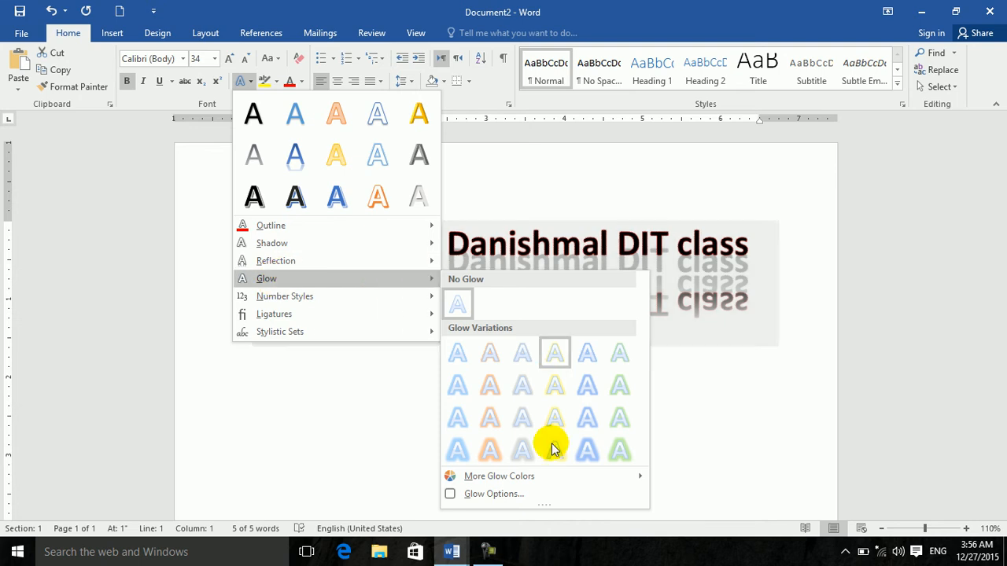
pyautogui.click(498, 454)
pyautogui.click(542, 382)
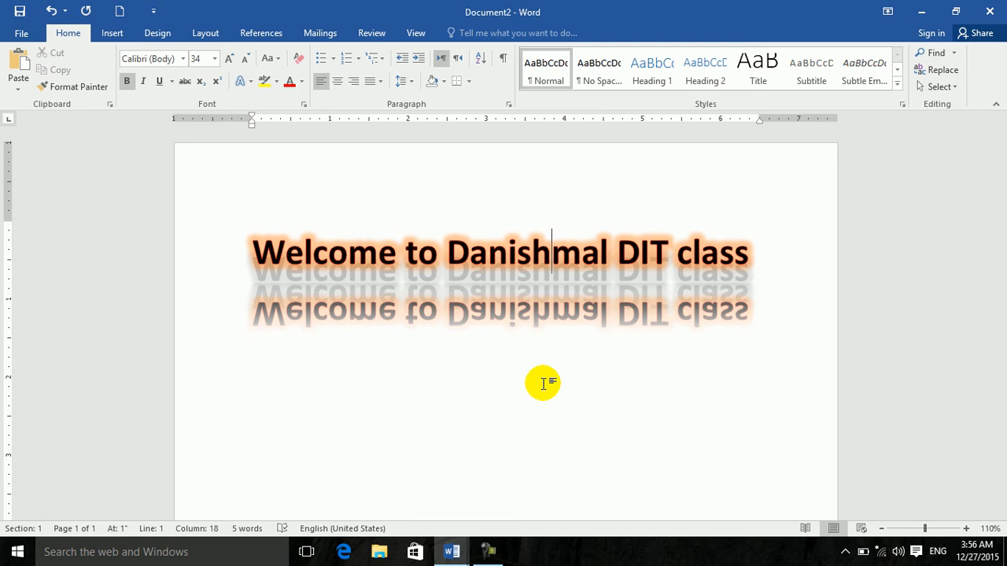
# Step: Select the whole welcome line again and change its glow color to standard red
pyautogui.tripleClick(492, 250)
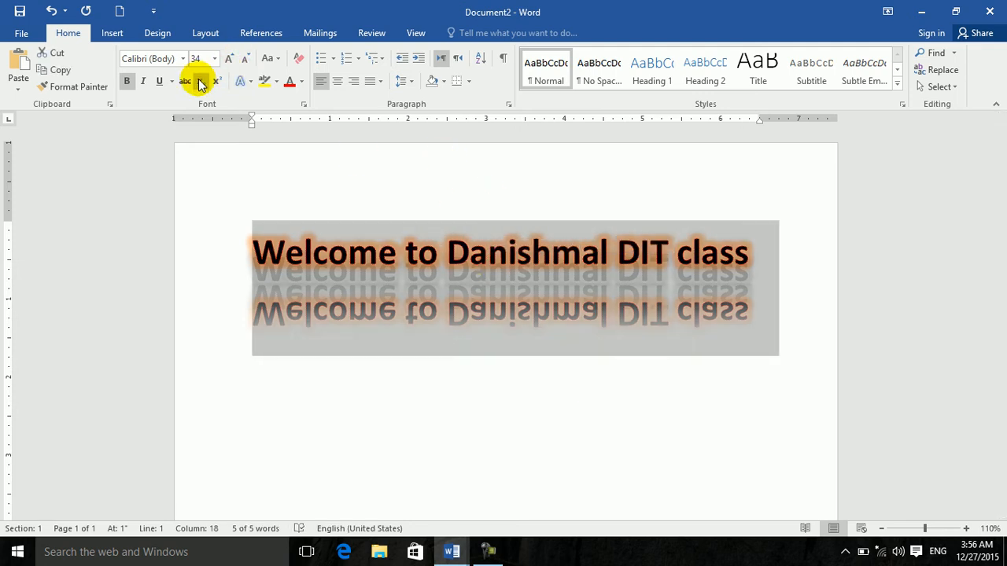
pyautogui.click(251, 84)
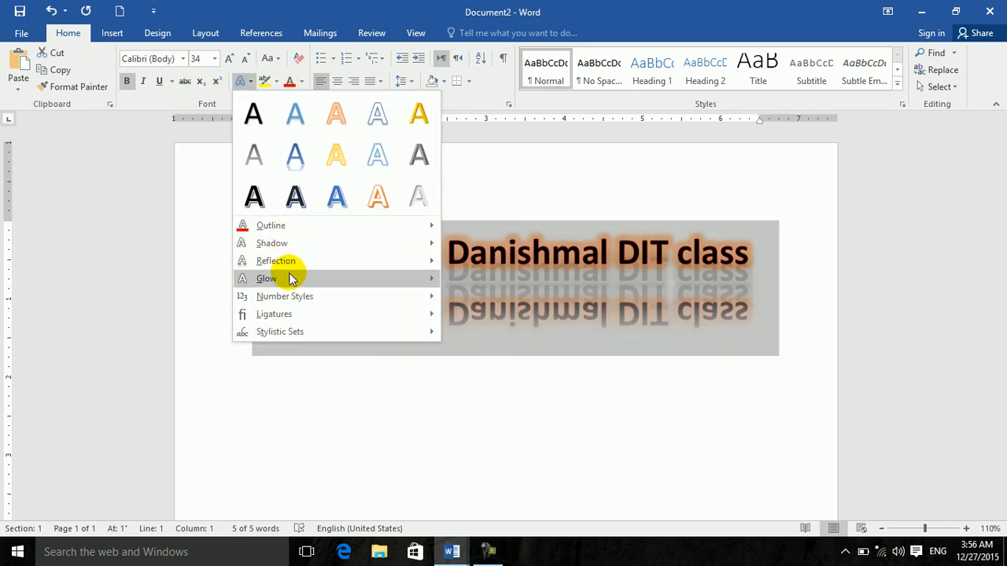
pyautogui.moveTo(384, 278)
pyautogui.moveTo(483, 476)
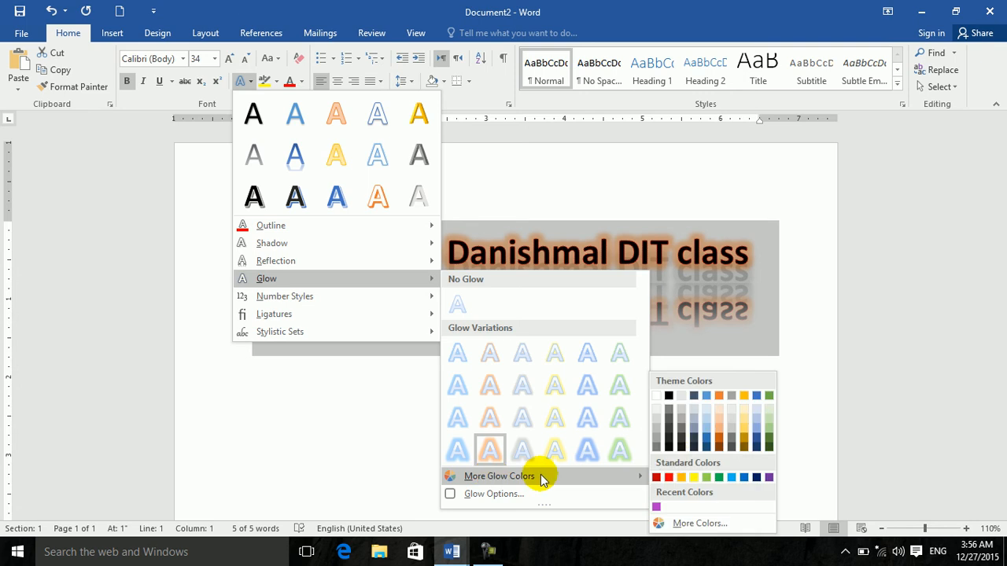
pyautogui.click(669, 478)
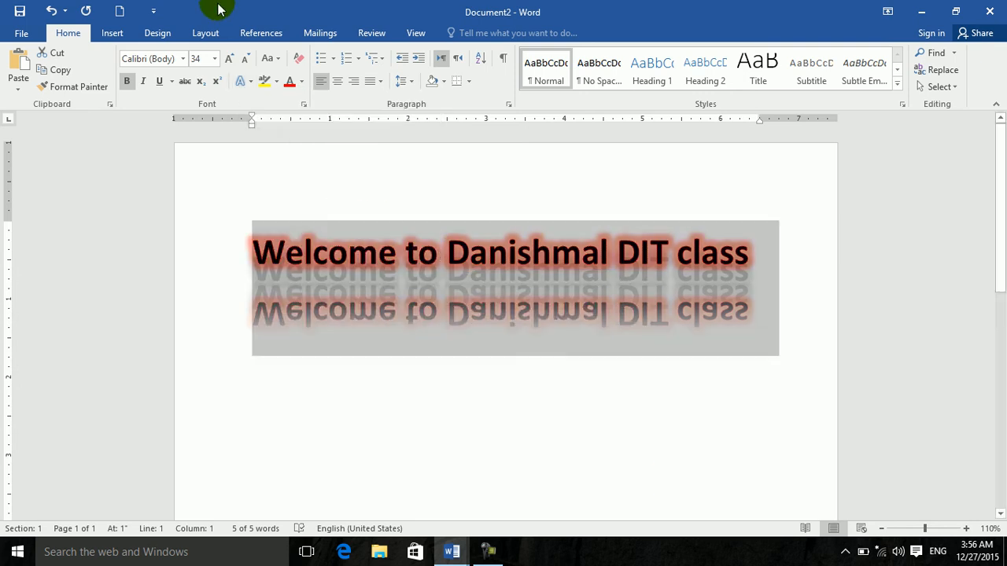
# Step: Open the glow options, collapse the reflection settings, and set the glow's size to 20 pt and transparency to 26%
pyautogui.click(247, 81)
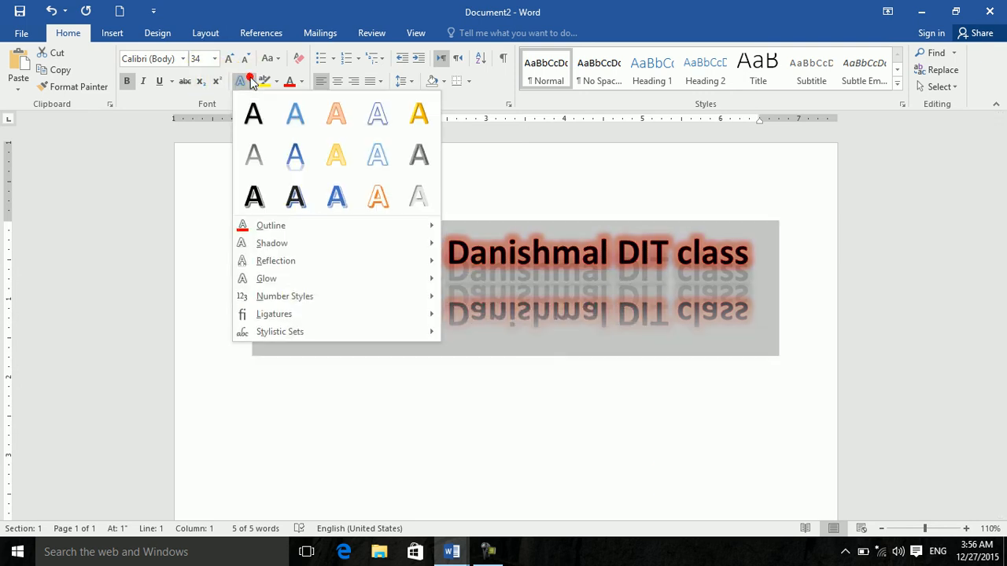
pyautogui.moveTo(307, 280)
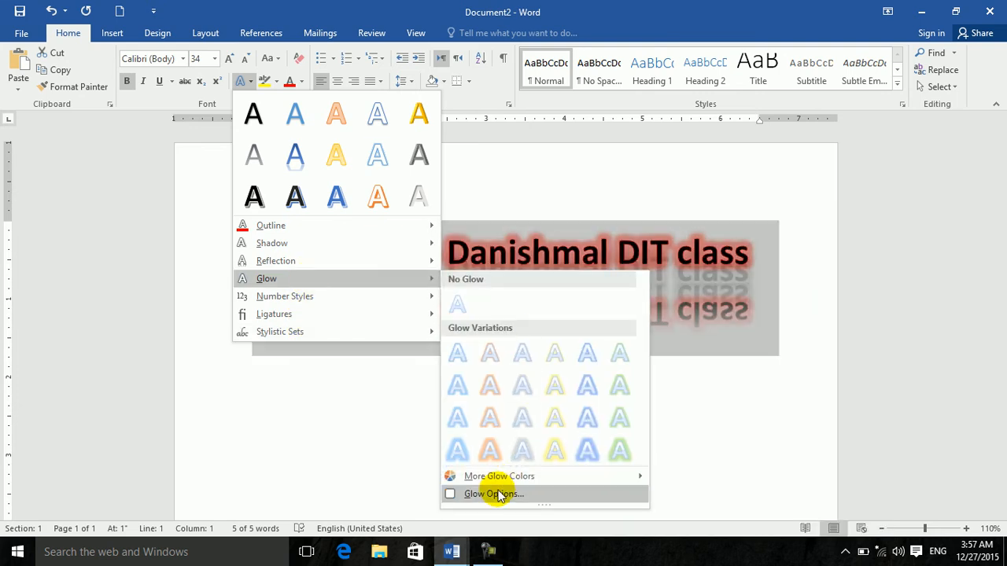
pyautogui.click(498, 493)
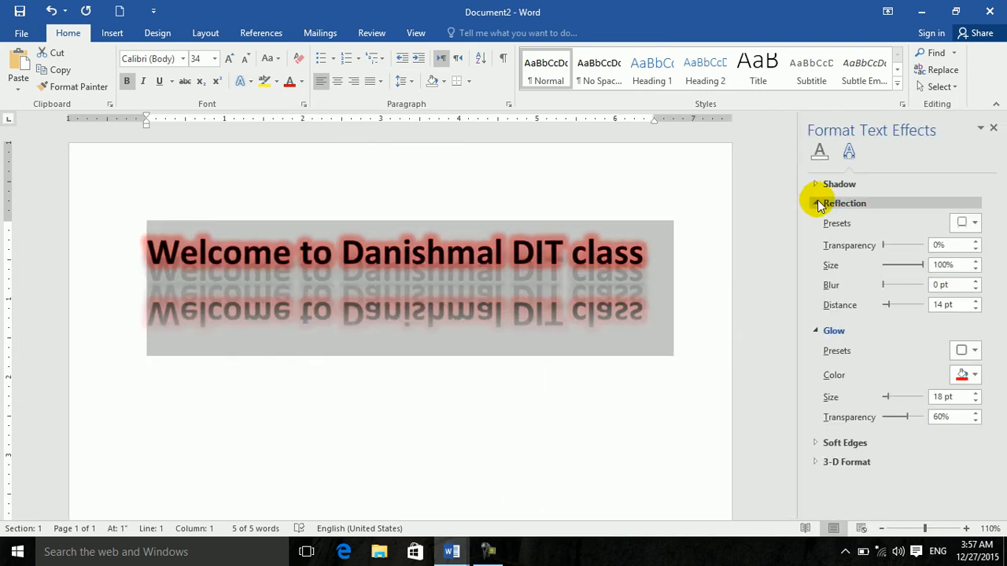
pyautogui.click(818, 203)
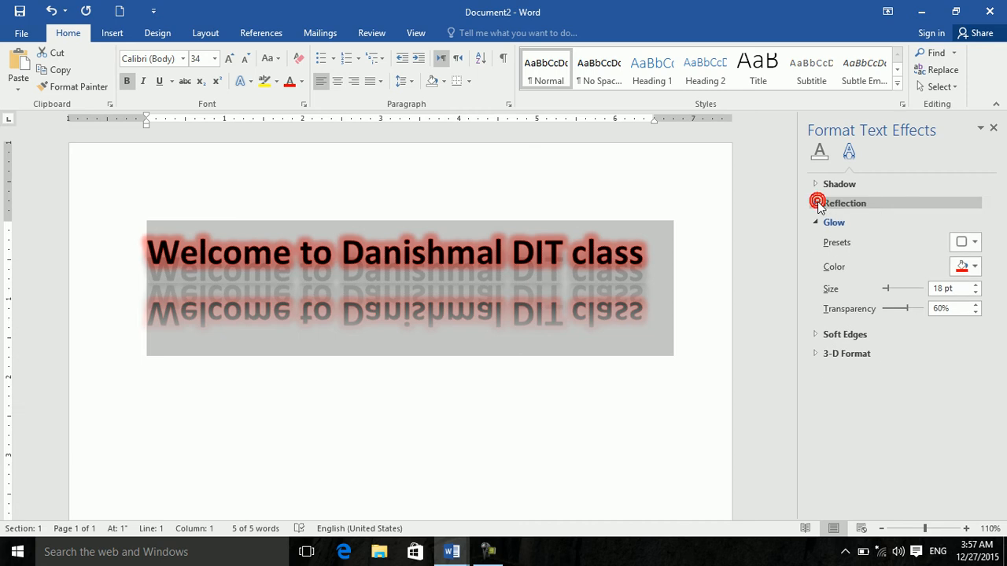
pyautogui.click(964, 243)
pyautogui.click(962, 244)
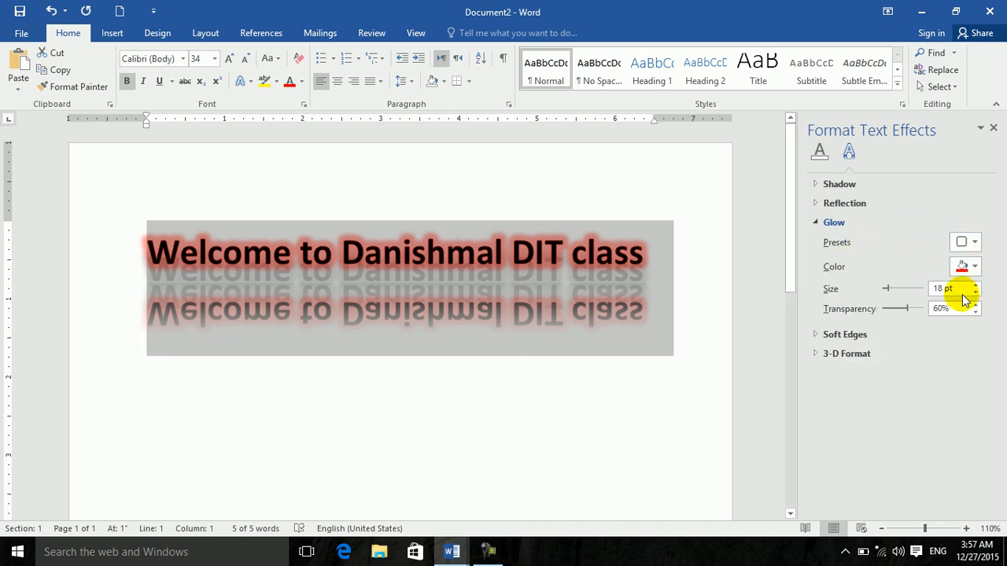
pyautogui.moveTo(887, 288); pyautogui.dragTo(894, 313)
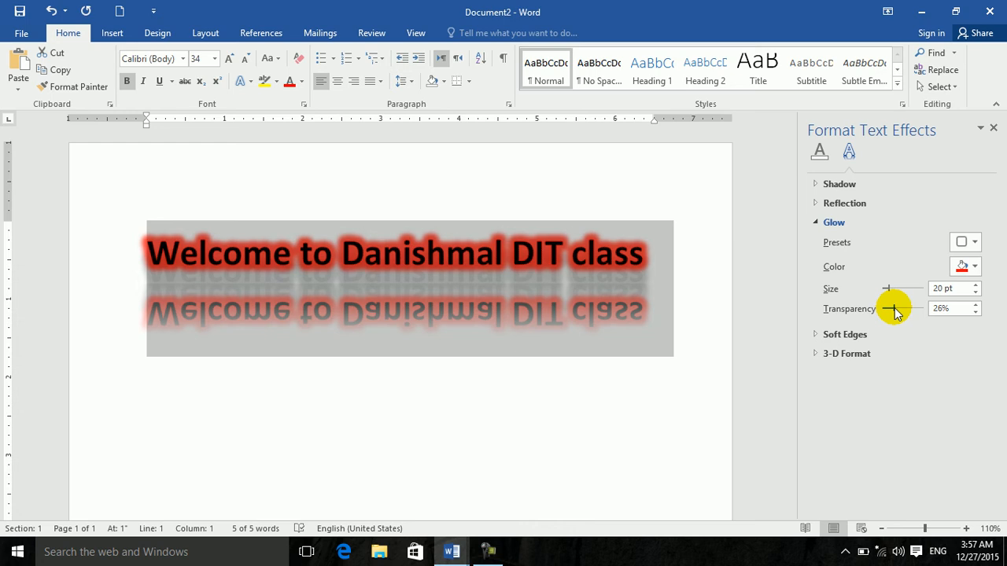
# Step: Change the glow color to standard green and then to standard light green
pyautogui.click(967, 266)
pyautogui.click(947, 383)
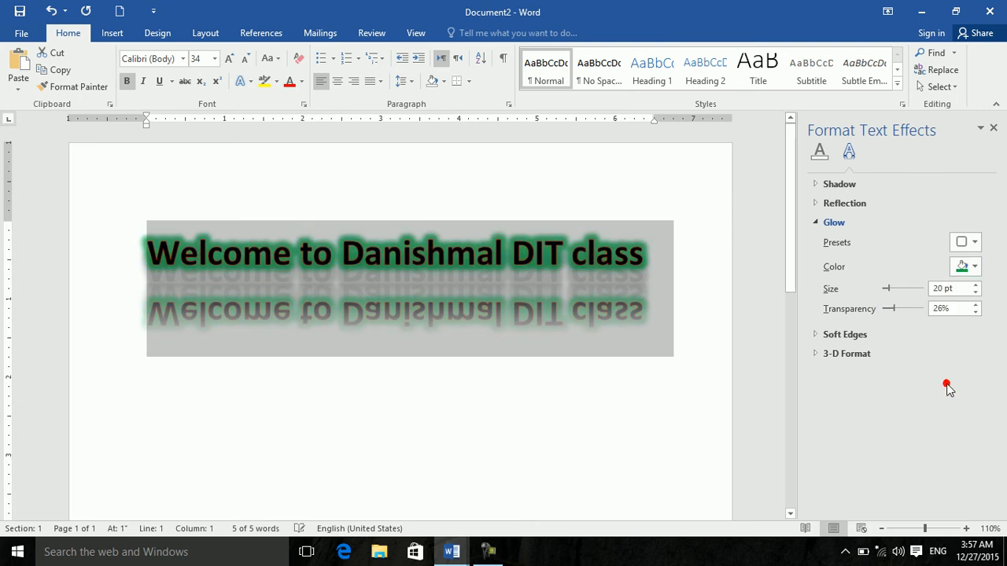
pyautogui.click(974, 267)
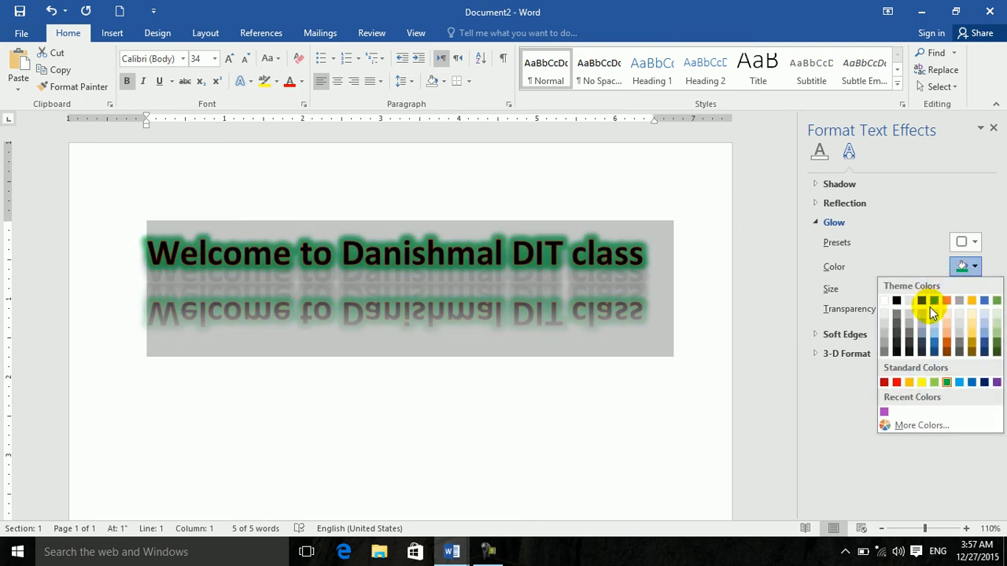
pyautogui.click(934, 383)
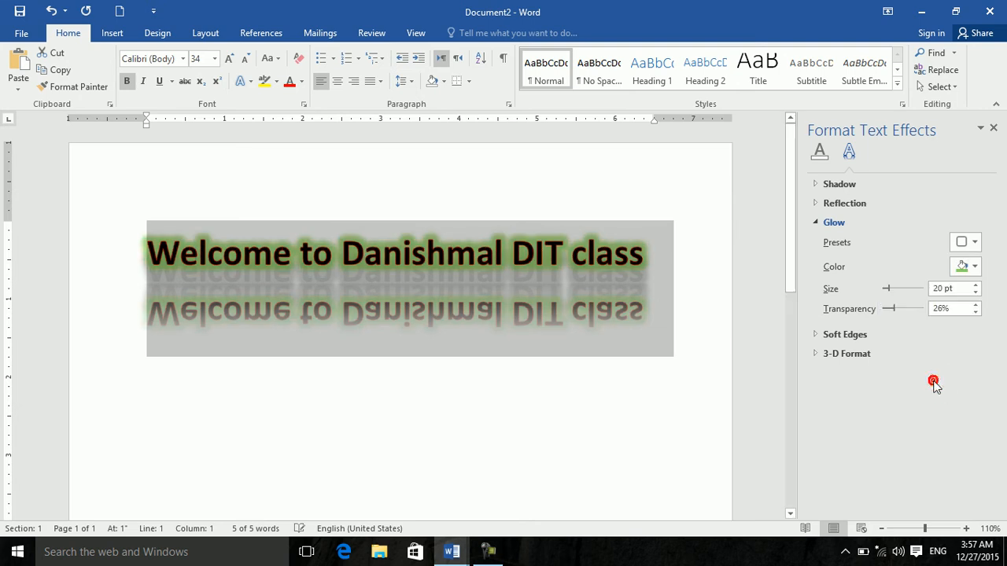
# Step: Apply the green 18 pt glow preset, close the text effects settings and place the cursor at the end of the line
pyautogui.click(966, 241)
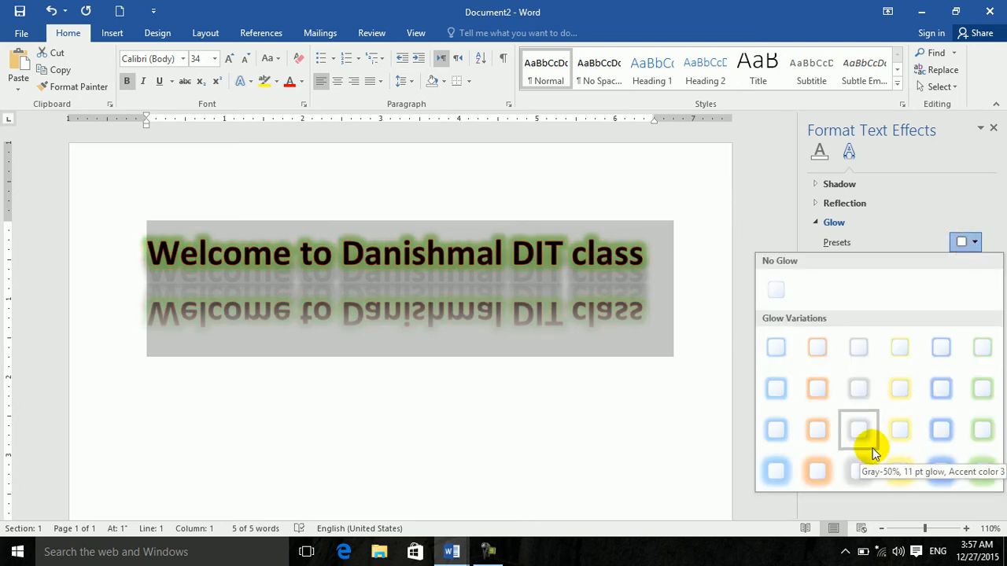
pyautogui.click(983, 475)
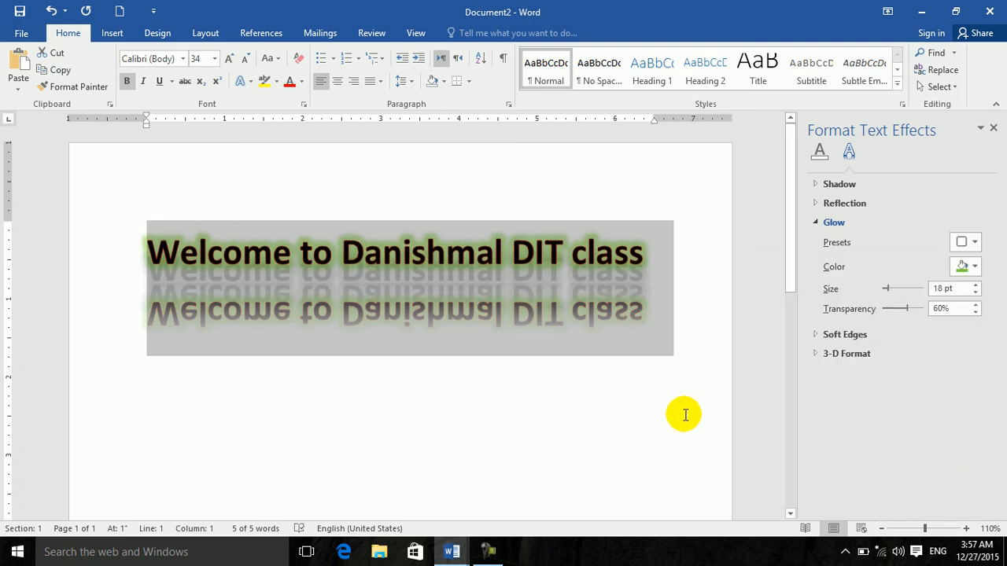
pyautogui.click(992, 129)
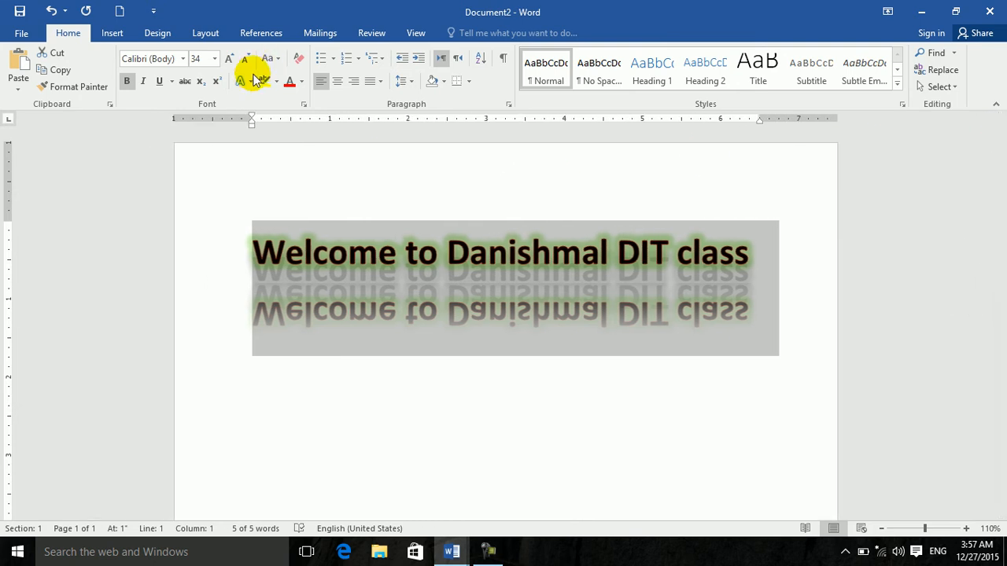
pyautogui.click(251, 83)
pyautogui.click(790, 322)
pyautogui.click(760, 270)
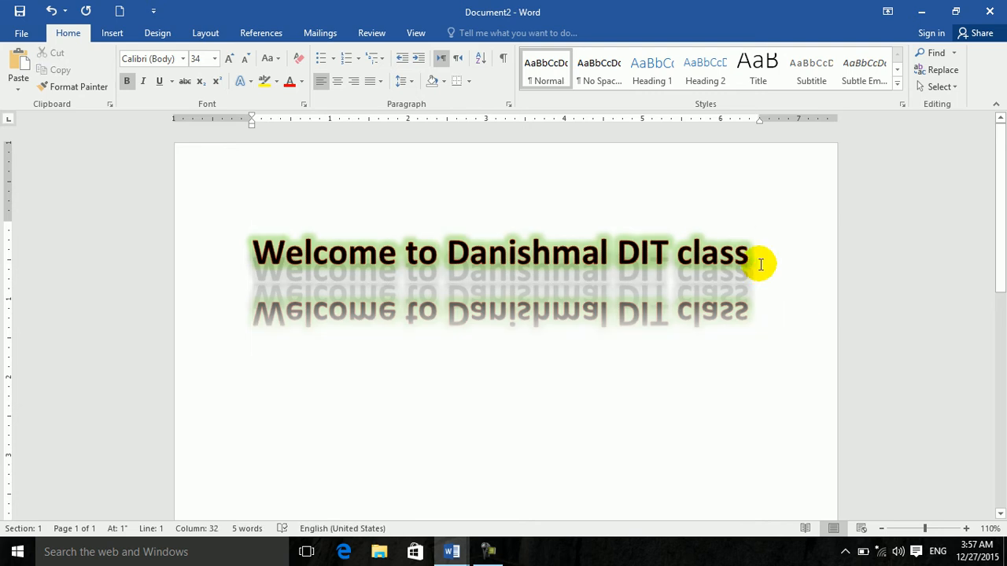
# Step: Add a second line below the welcome text reading "Time is 4:00 pm Kabul"
pyautogui.press('Return')
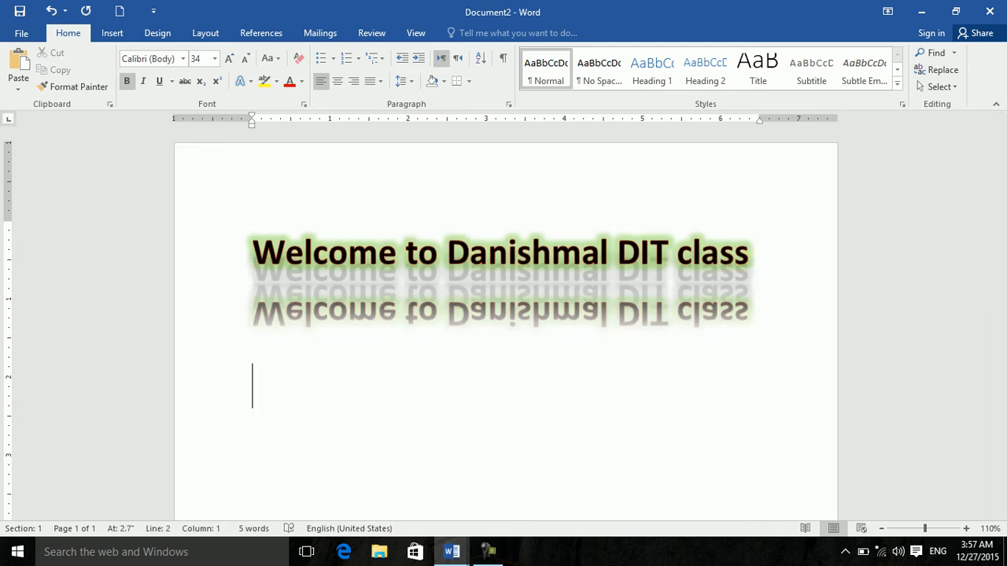
pyautogui.write('time is ')
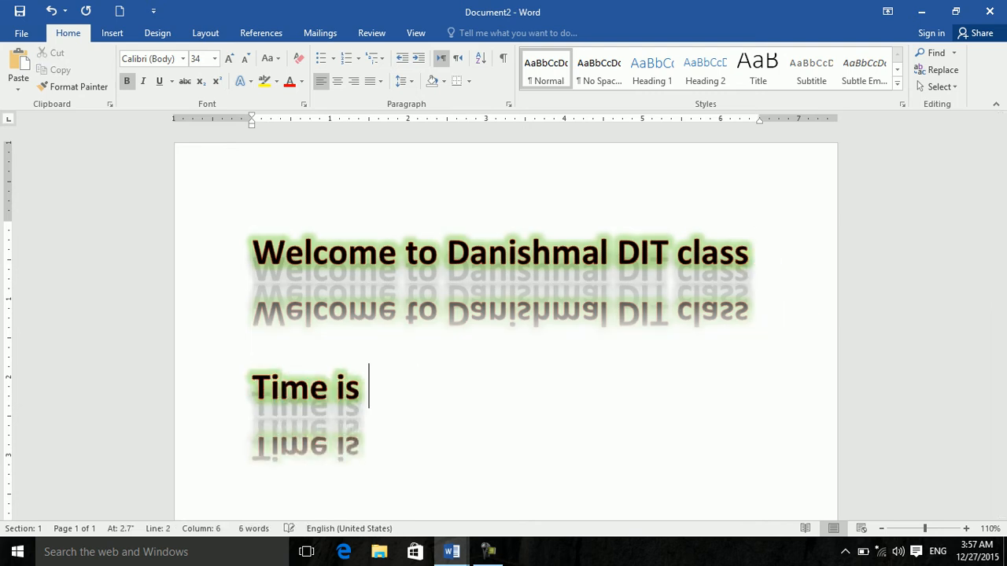
pyautogui.write('4')
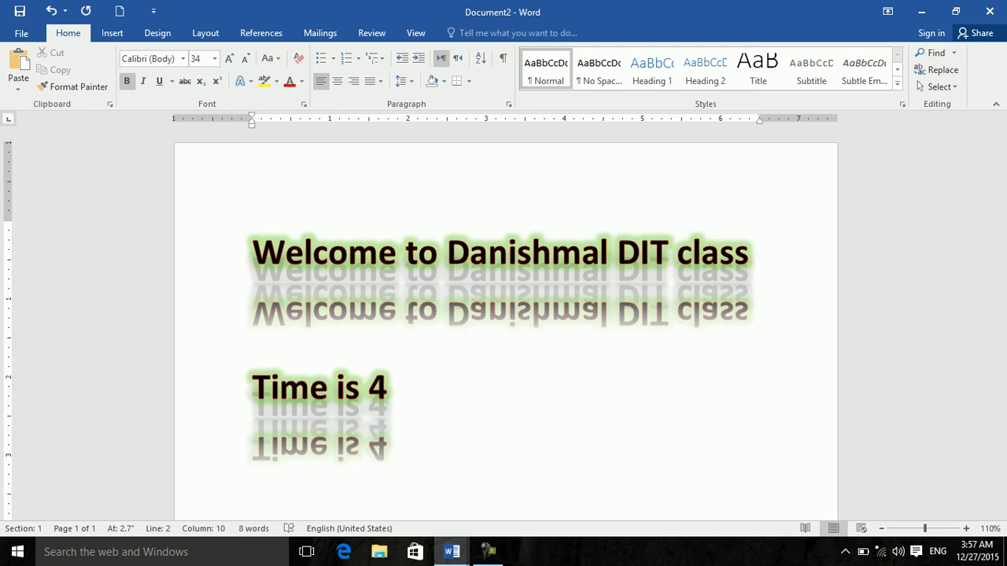
pyautogui.write(':=')
pyautogui.press('BackSpace')
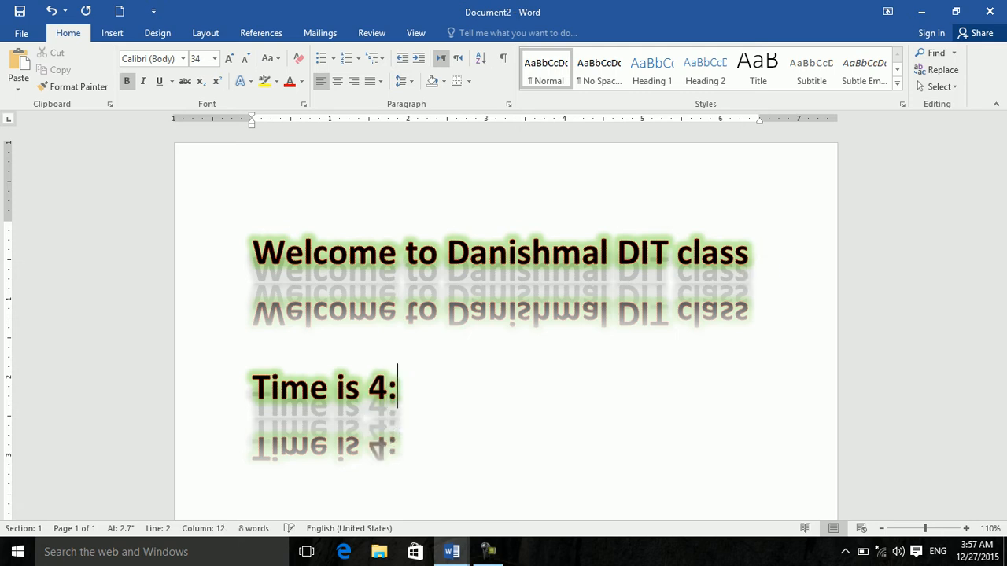
pyautogui.write('00 pm')
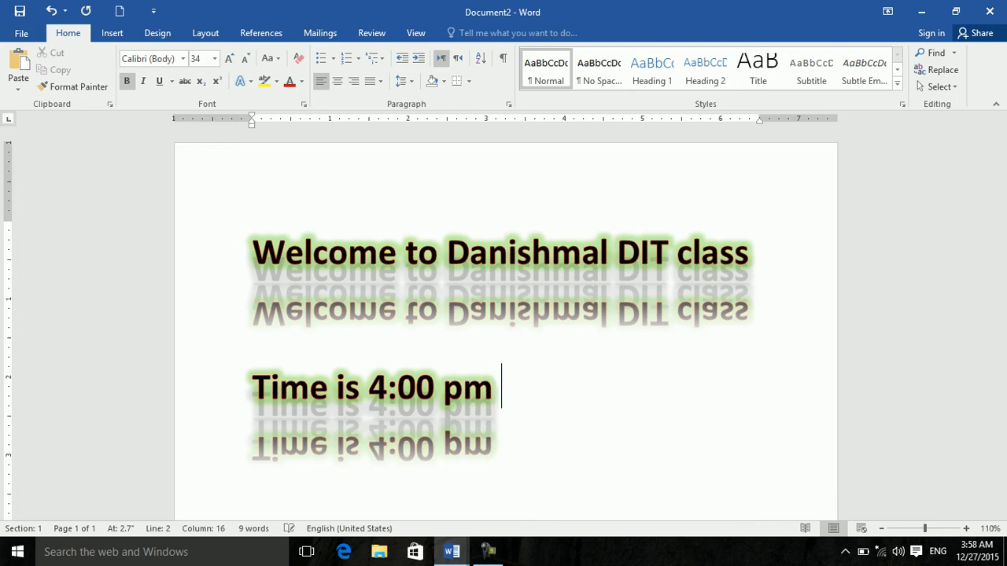
pyautogui.write(' kabul')
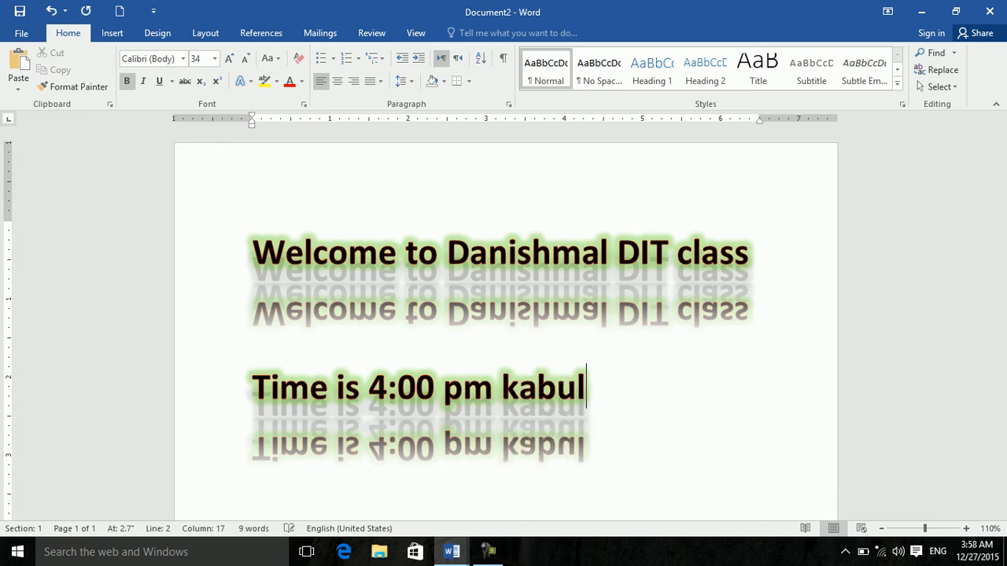
# Step: Append "Afghanistan" after "Kabul", correcting its spelling, and start a new paragraph
pyautogui.write(' afhg')
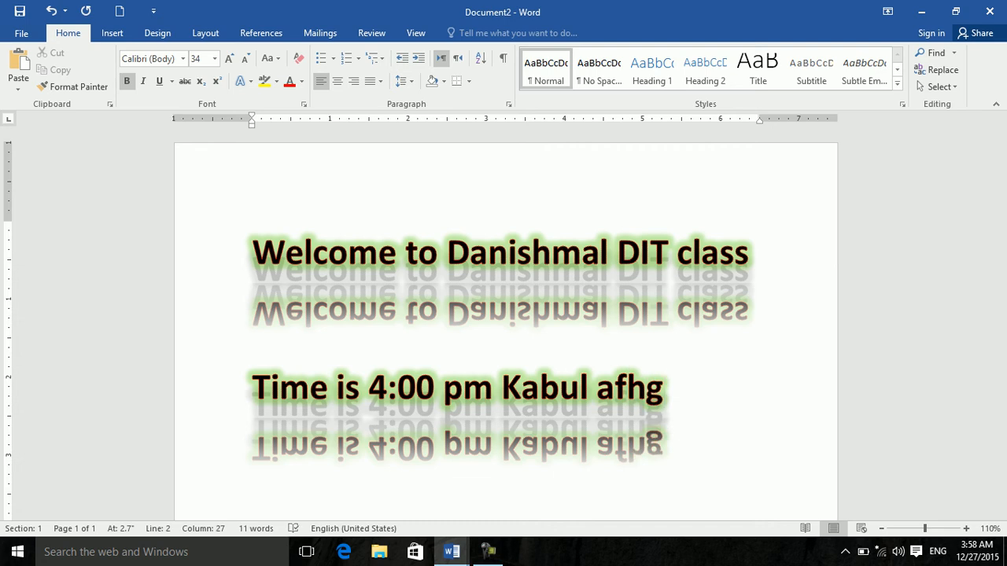
pyautogui.press('BackSpace')
pyautogui.press('BackSpace')
pyautogui.write('ghanistna')
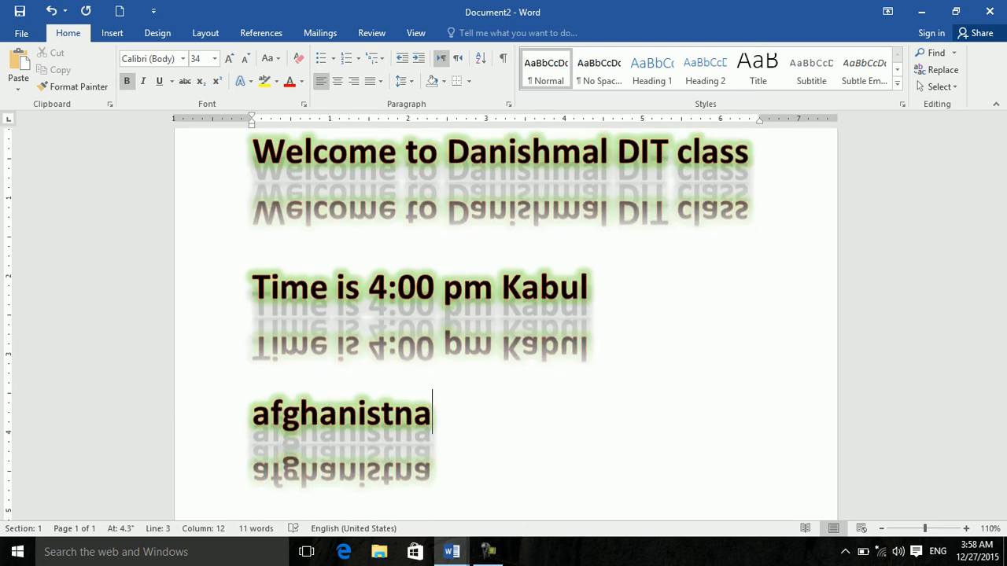
pyautogui.press('BackSpace')
pyautogui.press('BackSpace')
pyautogui.write('an')
pyautogui.press('Return')
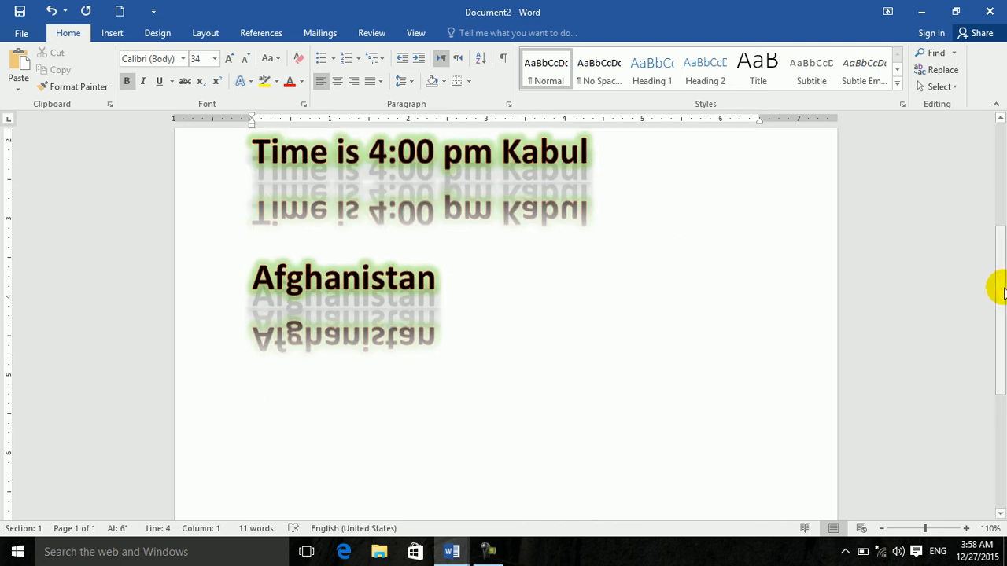
pyautogui.scroll(3, 996, 283)
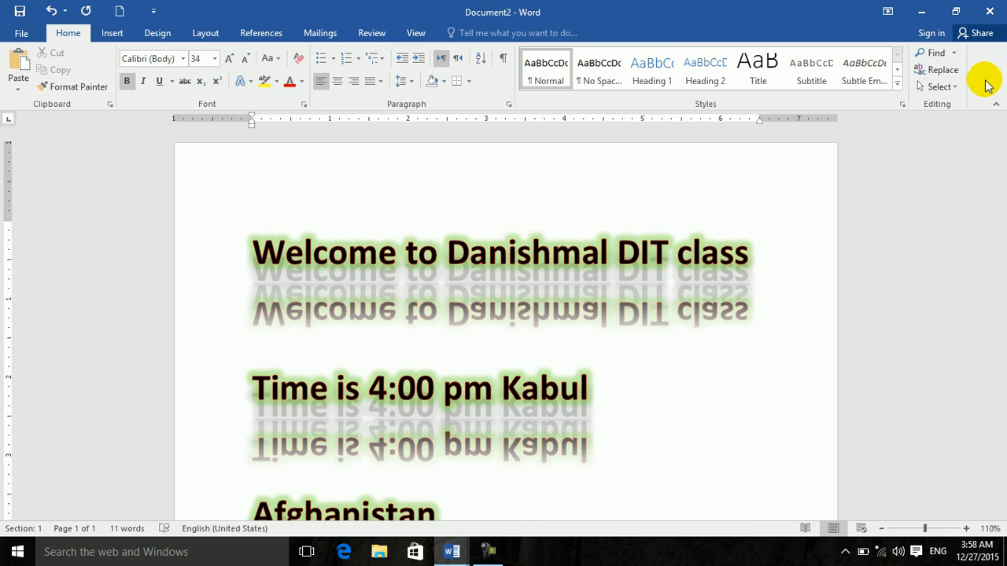
pyautogui.click(252, 82)
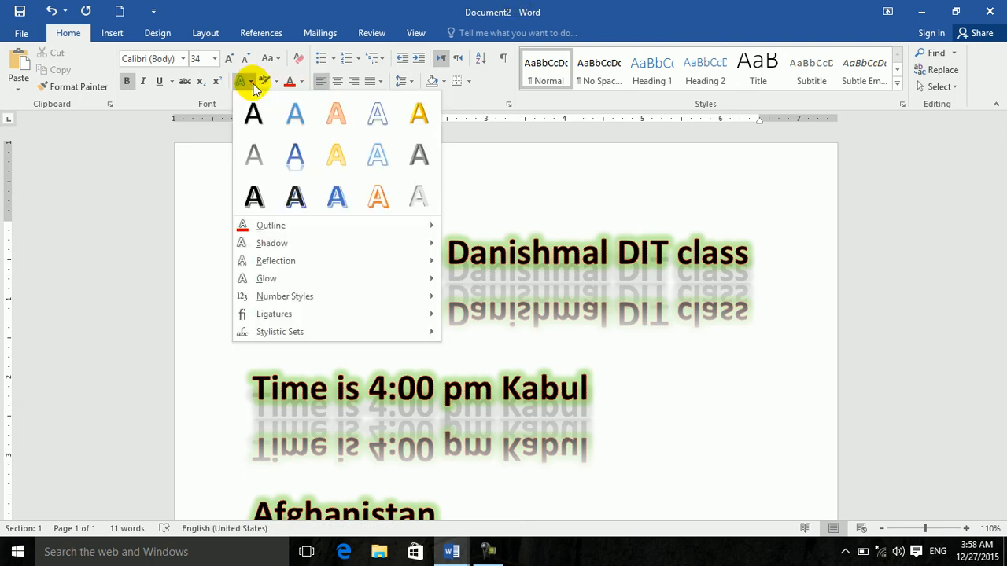
pyautogui.moveTo(267, 261)
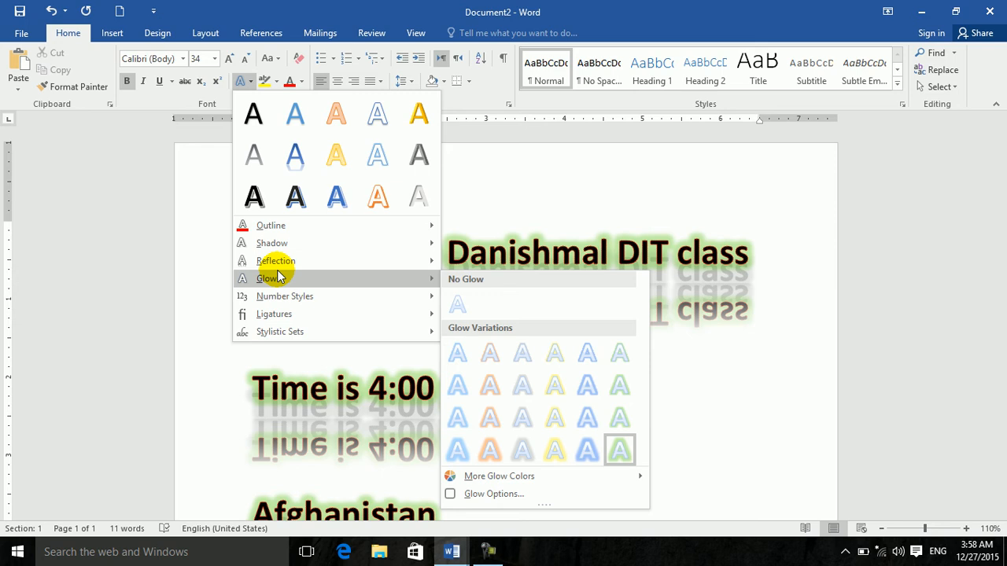
pyautogui.click(518, 249)
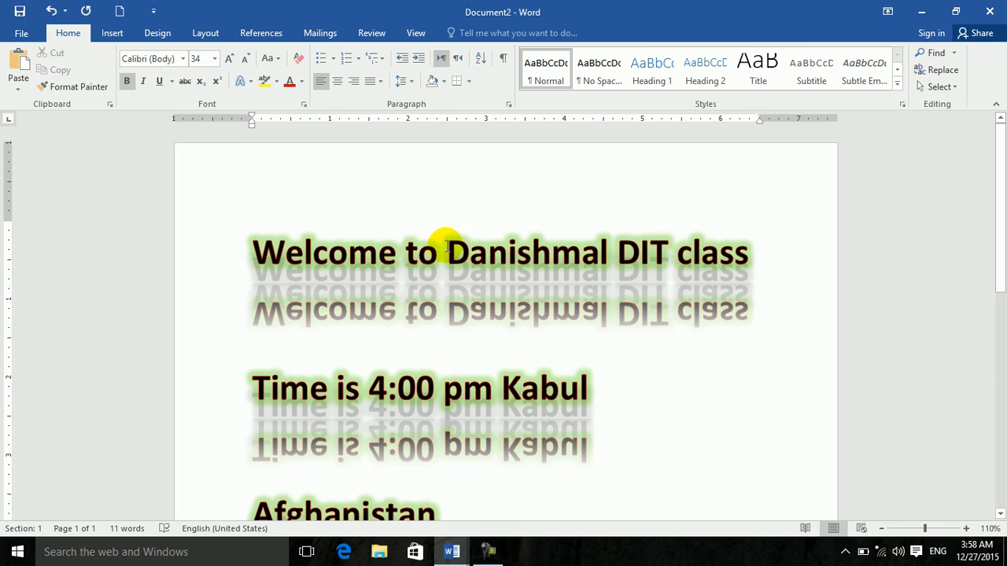
pyautogui.click(251, 82)
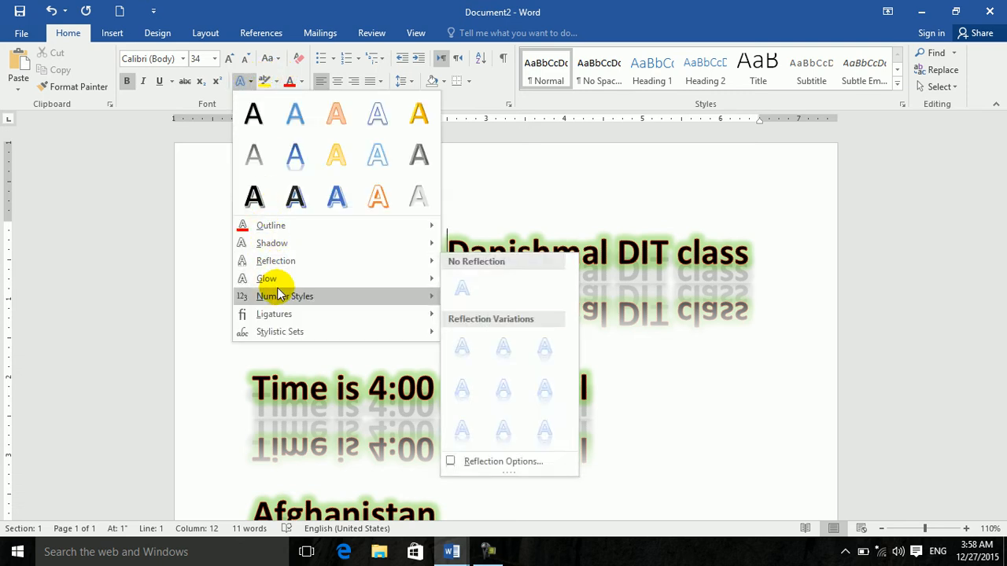
pyautogui.moveTo(279, 302)
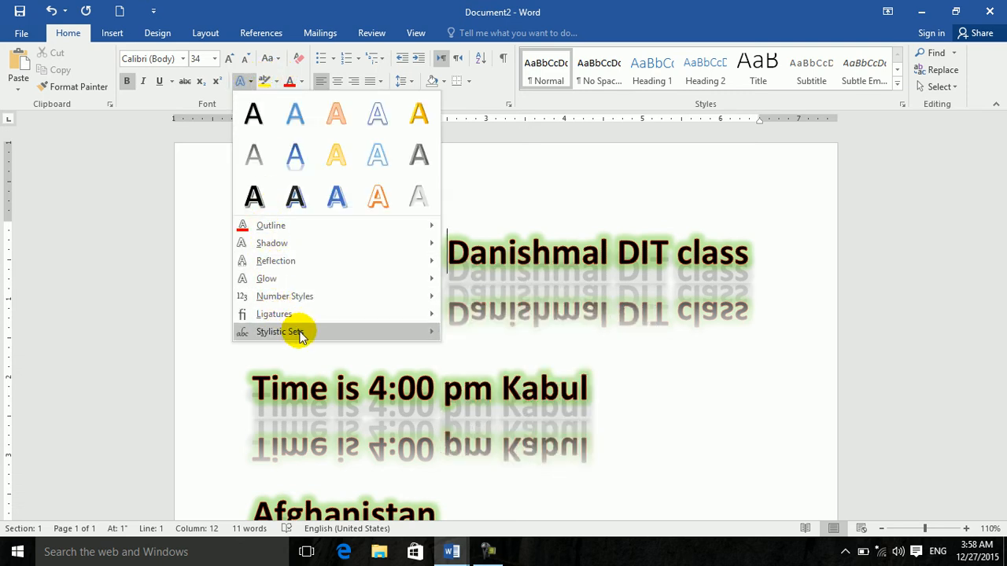
pyautogui.click(560, 325)
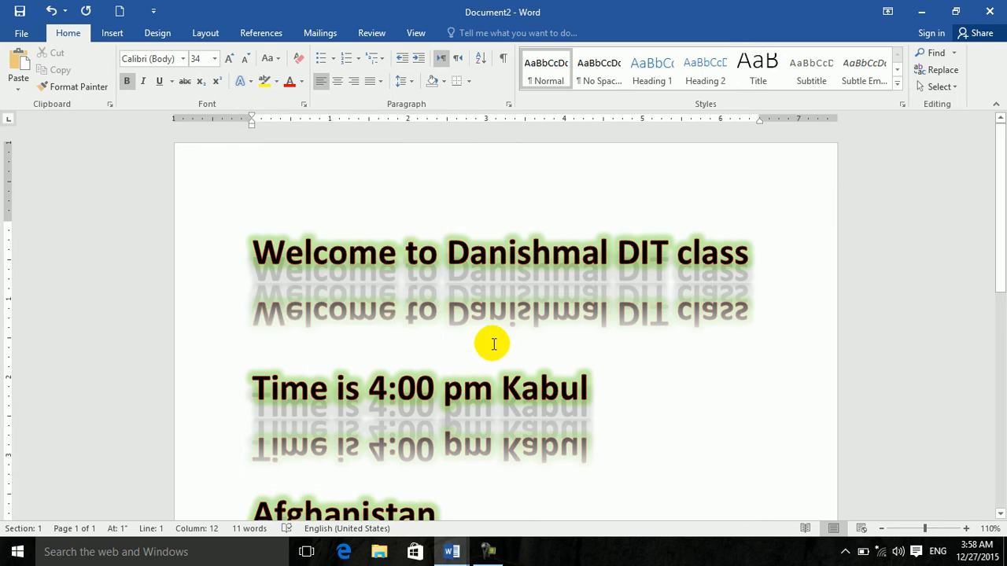
# Step: Clear all text formatting and replace the text with a long line of digits starting 1234567 and a line of random letters starting chsidfifchsctst
pyautogui.hotkey('ctrl', 'a')
pyautogui.hotkey('ctrl', 'space')
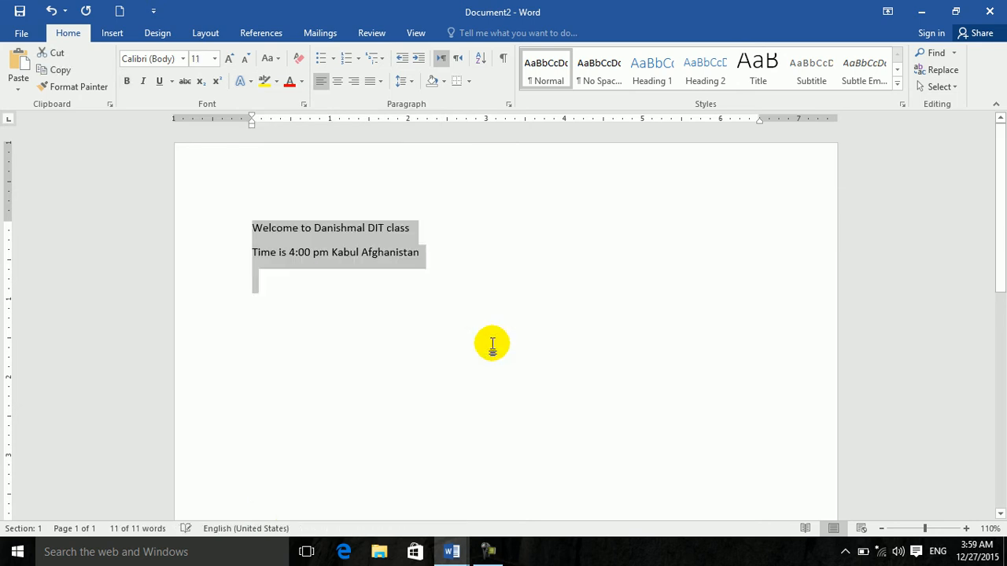
pyautogui.write('1')
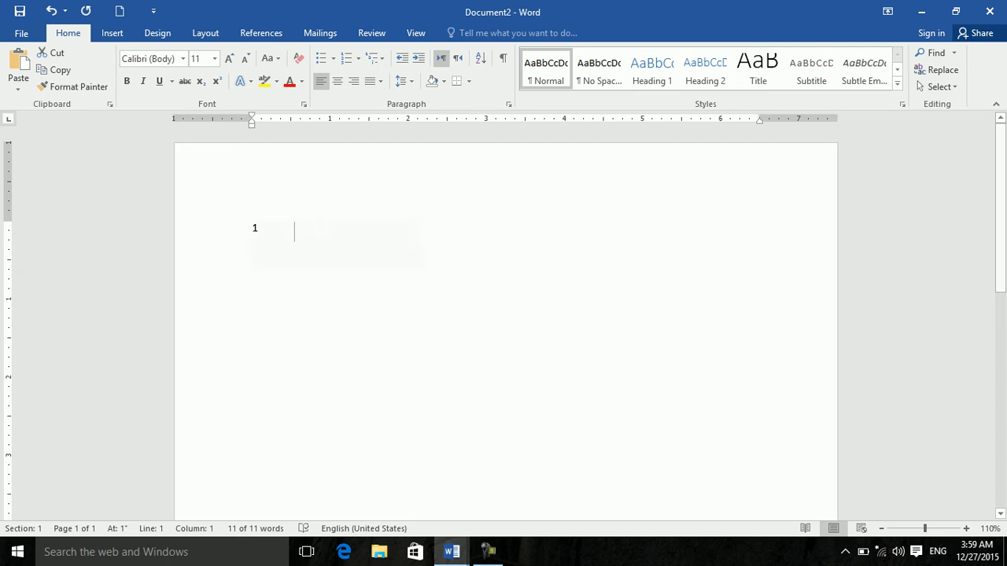
pyautogui.write('234567554745939472347583489548598238592348592845982349582936958698359')
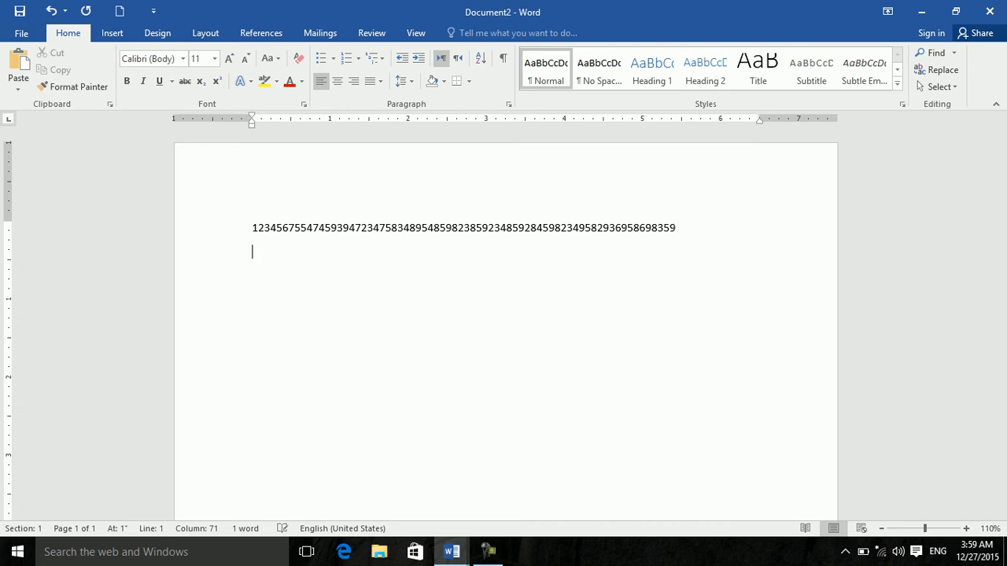
pyautogui.write('chs')
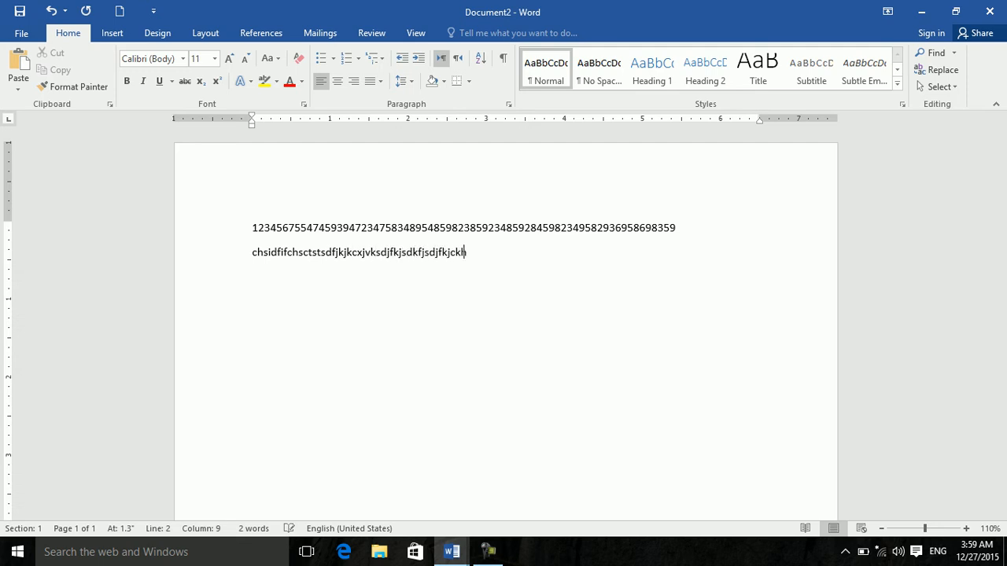
pyautogui.write('j')
# Step: Increase the font size of all the text to 28
pyautogui.hotkey('ctrl', 'a')
pyautogui.hotkey('ctrl', ']')
pyautogui.hotkey('ctrl', ']')
pyautogui.hotkey('ctrl', ']')
pyautogui.hotkey('ctrl', ']')
pyautogui.hotkey('ctrl', ']')
pyautogui.hotkey('ctrl', ']')
pyautogui.hotkey('ctrl', ']')
pyautogui.hotkey('ctrl', ']')
pyautogui.hotkey('ctrl', ']')
pyautogui.hotkey('ctrl', ']')
pyautogui.hotkey('ctrl', ']')
pyautogui.hotkey('ctrl', ']')
pyautogui.hotkey('ctrl', ']')
pyautogui.hotkey('ctrl', ']')
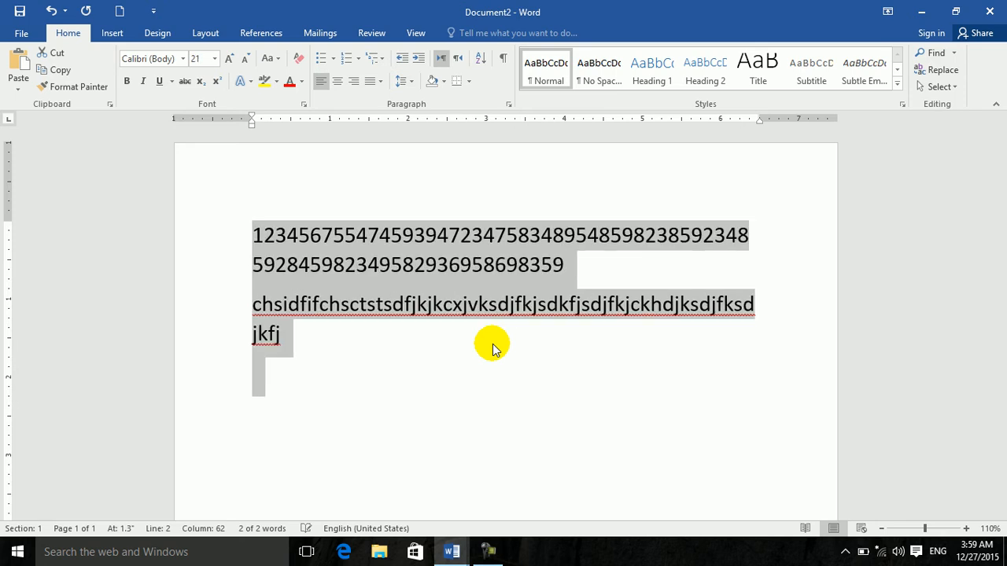
pyautogui.hotkey('ctrl', ']')
pyautogui.hotkey('ctrl', ']')
pyautogui.hotkey('ctrl', ']')
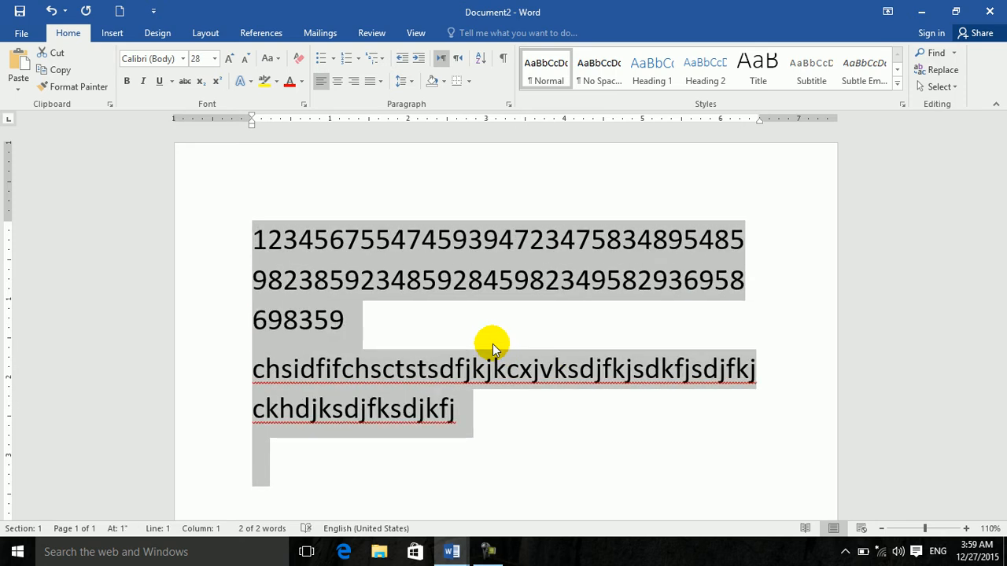
# Step: Increase the indent of both selected paragraphs by four levels
pyautogui.click(417, 60)
pyautogui.click(418, 60)
pyautogui.click(418, 60)
pyautogui.click(418, 60)
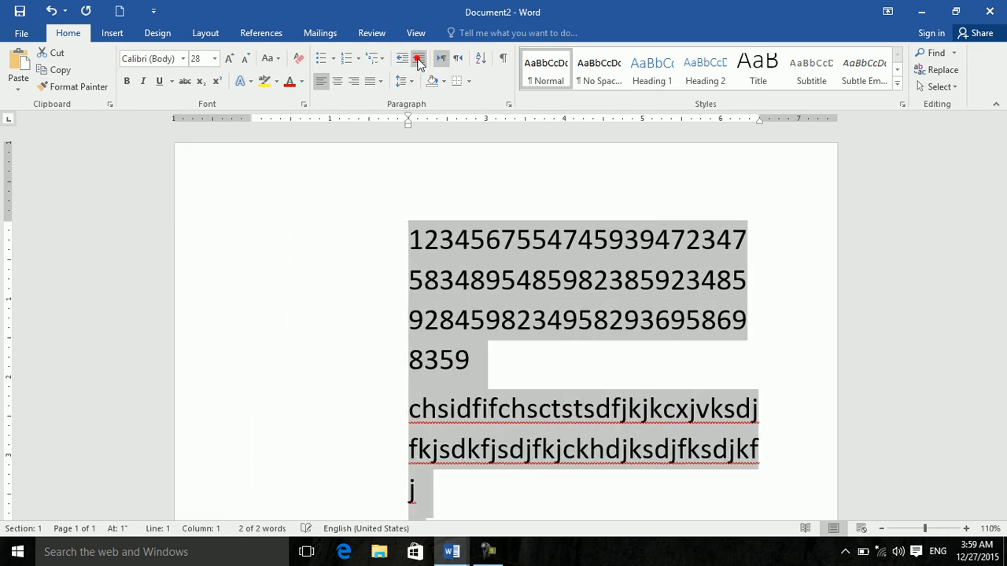
# Step: Set the selected text's number style to Tabular Old-style and then to Proportional Old-style
pyautogui.click(252, 76)
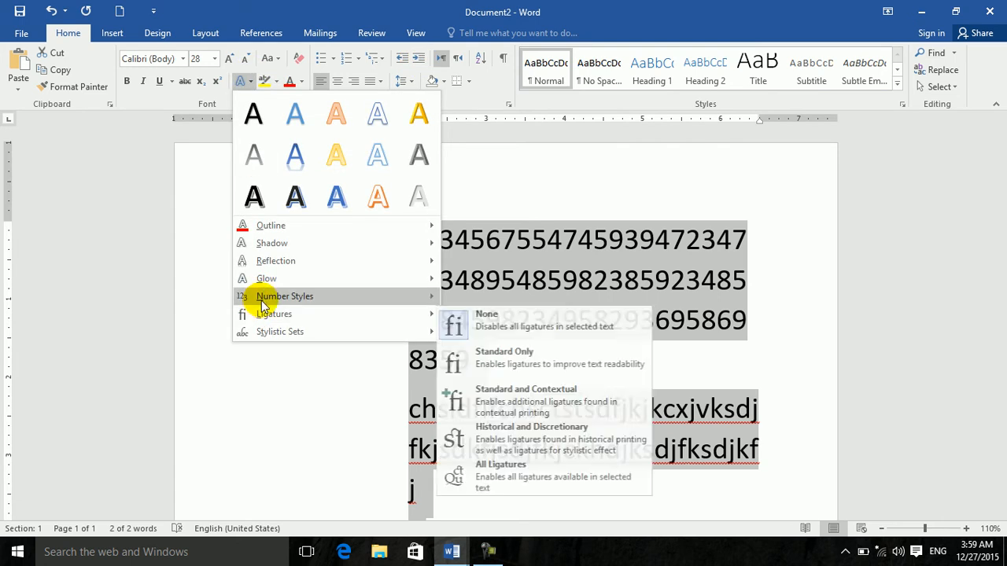
pyautogui.moveTo(314, 297)
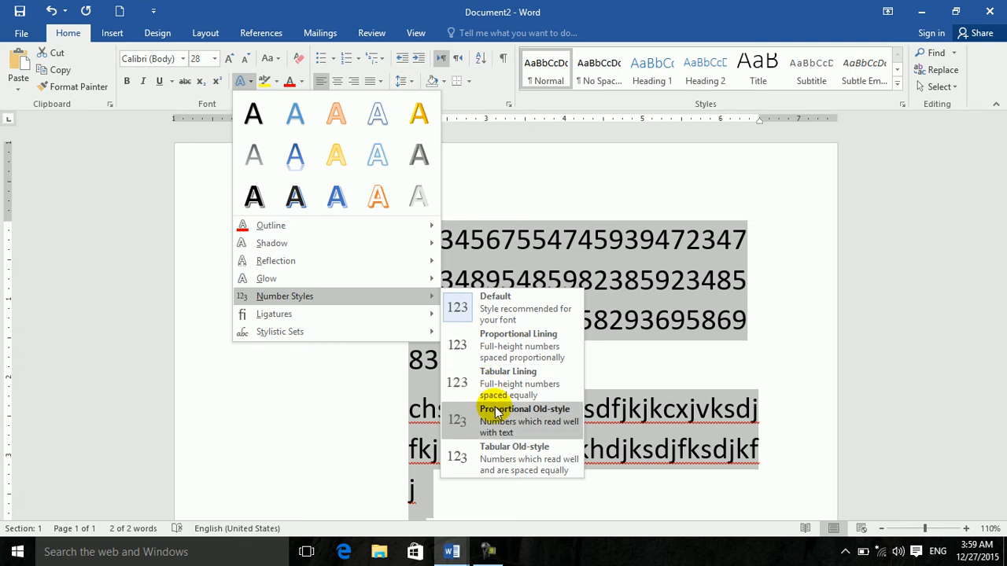
pyautogui.click(510, 454)
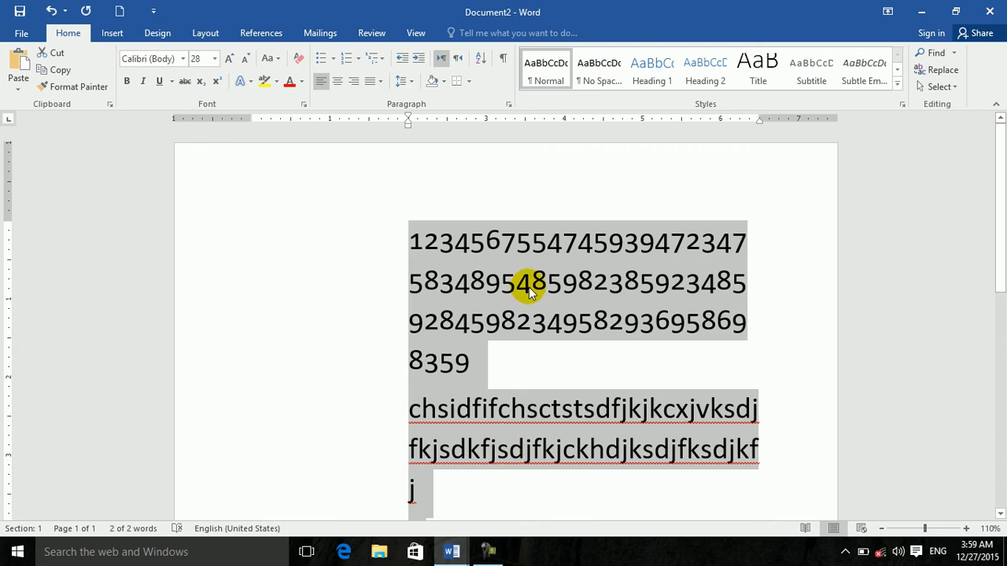
pyautogui.click(241, 81)
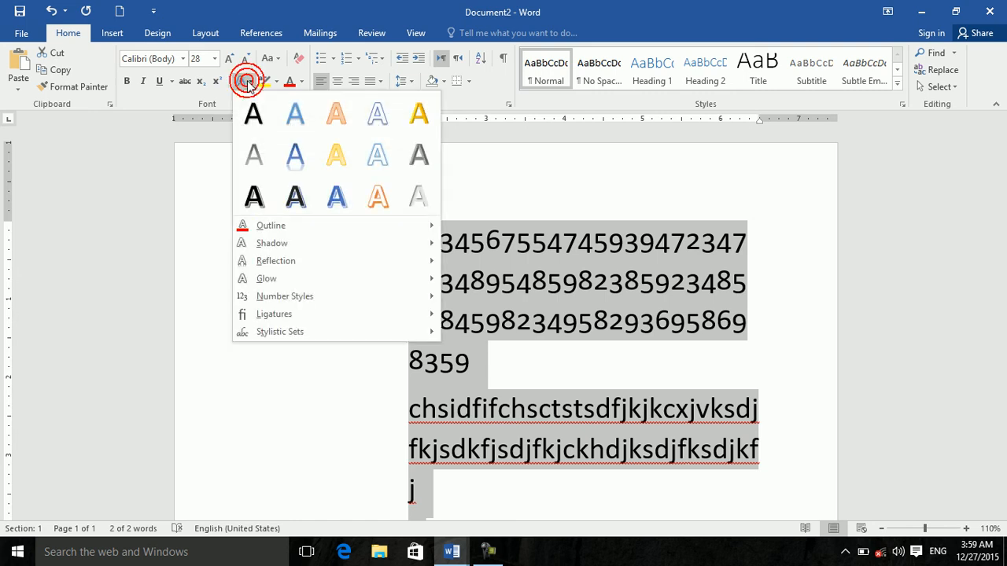
pyautogui.moveTo(303, 295)
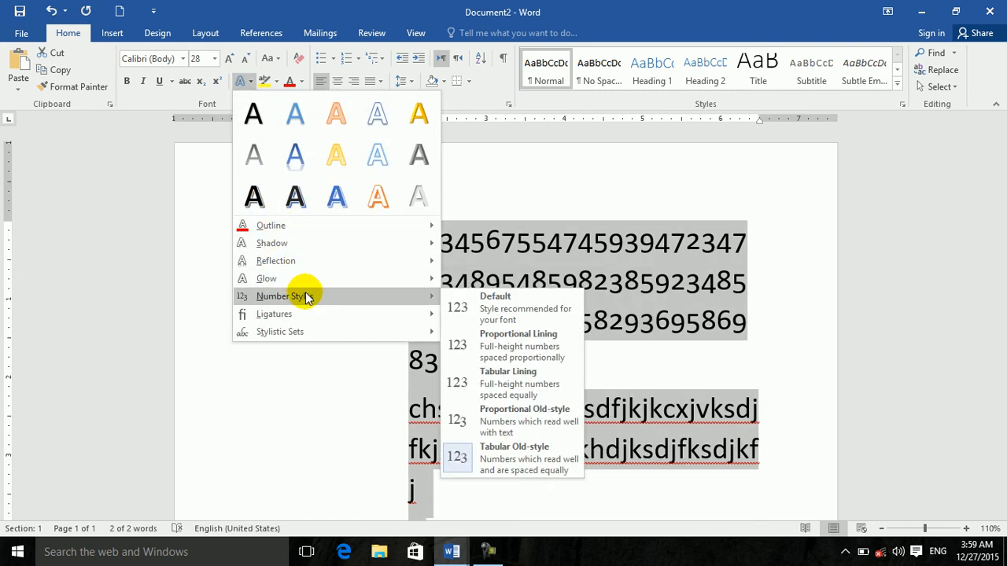
pyautogui.click(529, 420)
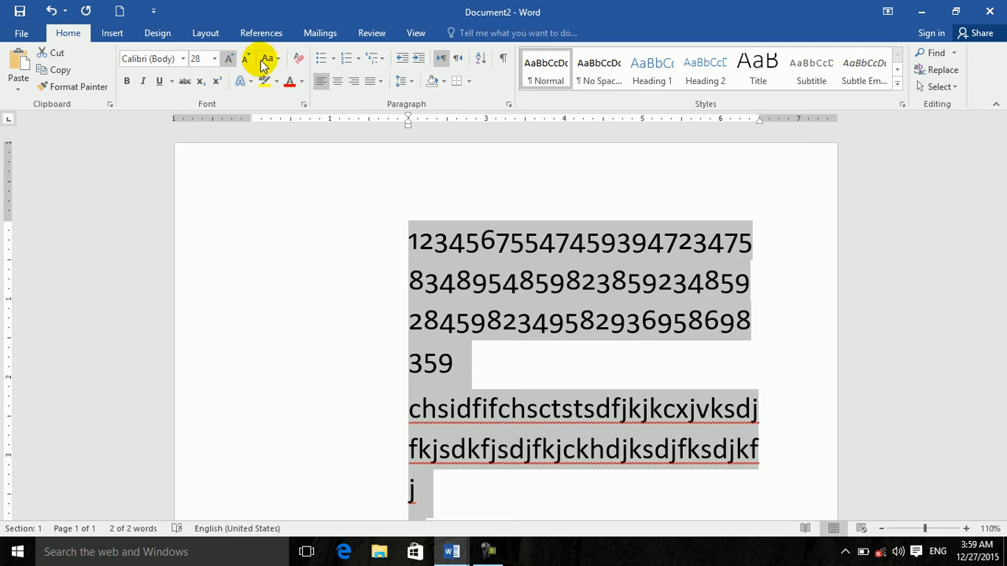
# Step: Enable All Ligatures for the selected text
pyautogui.click(215, 59)
pyautogui.click(217, 60)
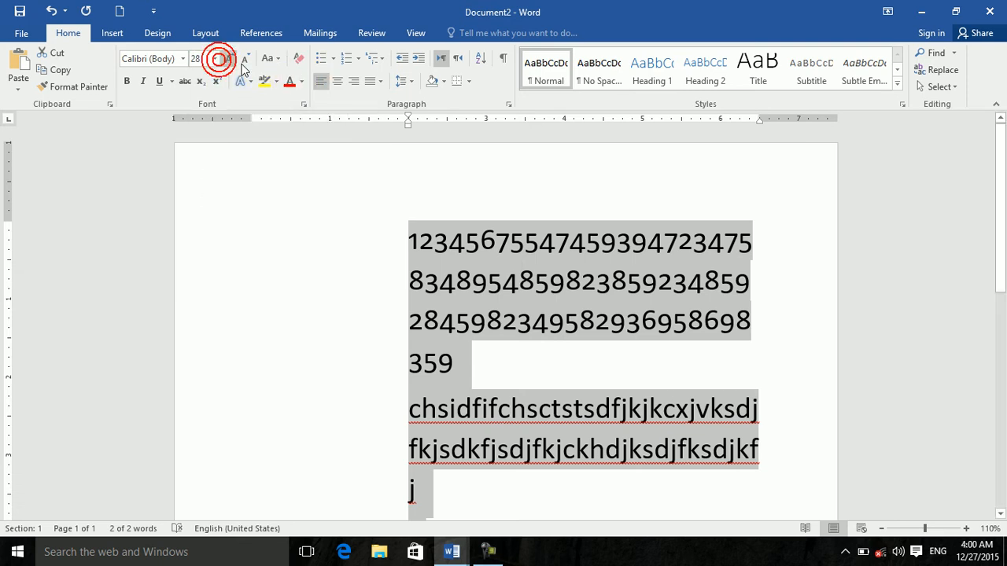
pyautogui.click(243, 81)
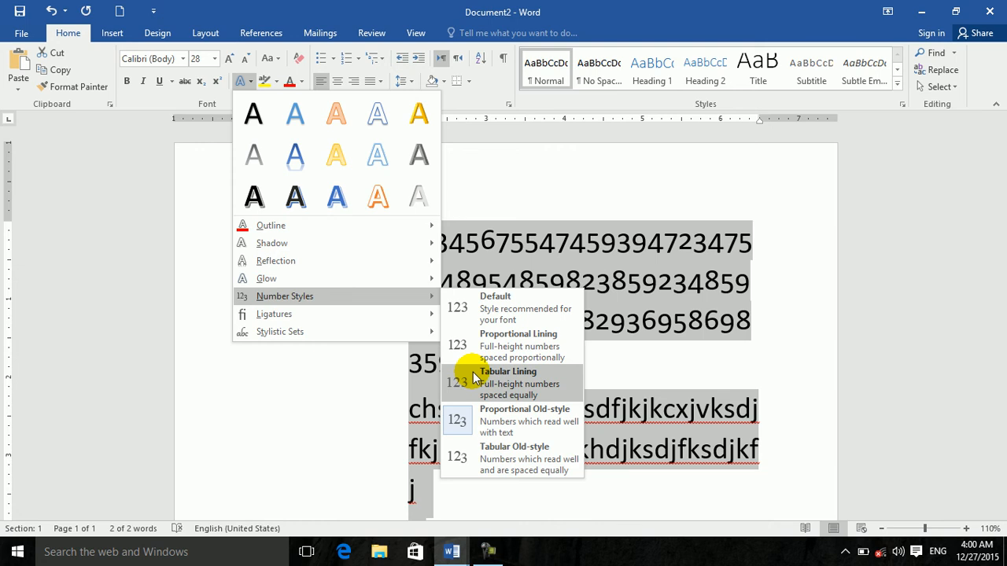
pyautogui.moveTo(384, 326)
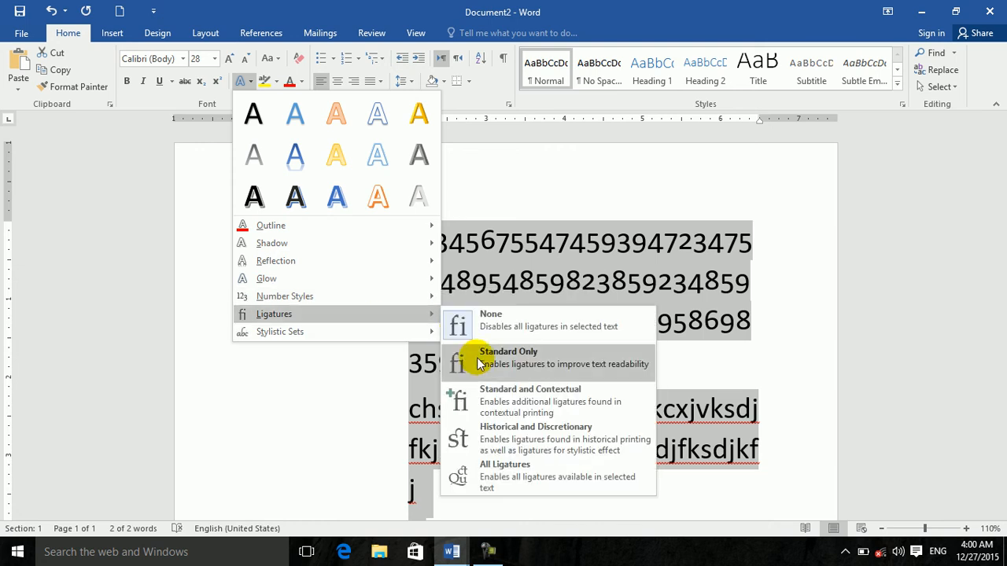
pyautogui.click(468, 472)
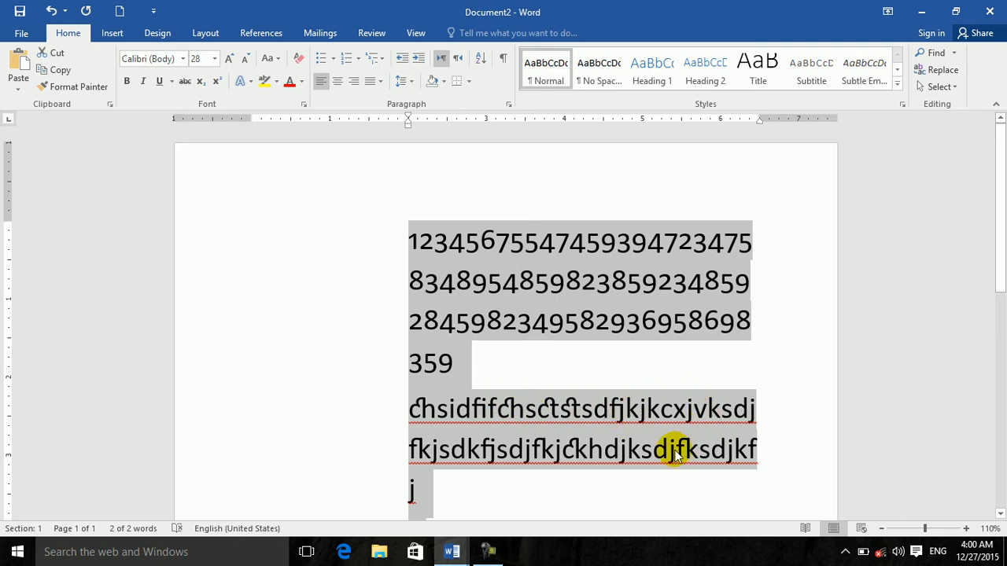
# Step: Insert "ggg" after "chsidfifchsctst" in the line of letters
pyautogui.click(569, 406)
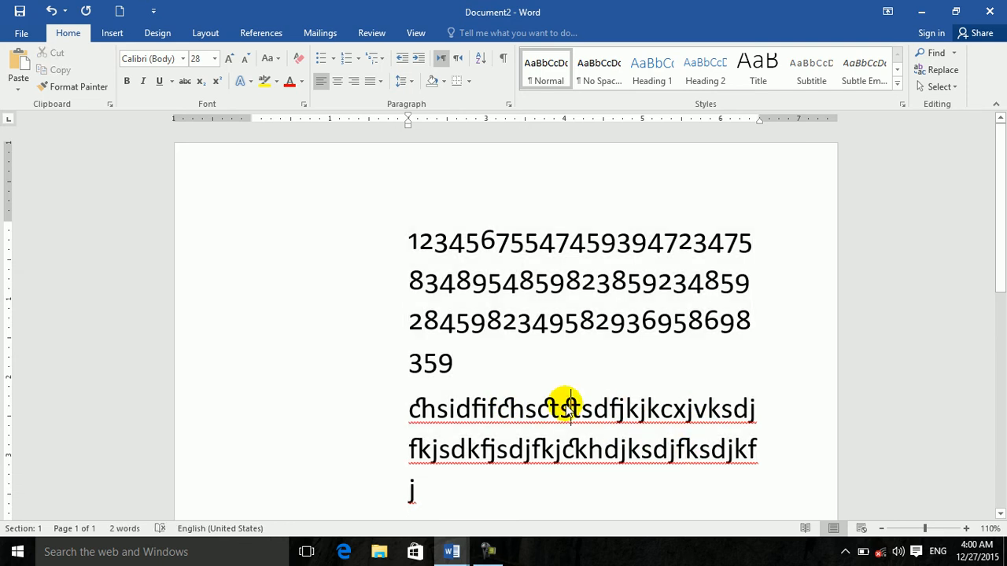
pyautogui.click(586, 406)
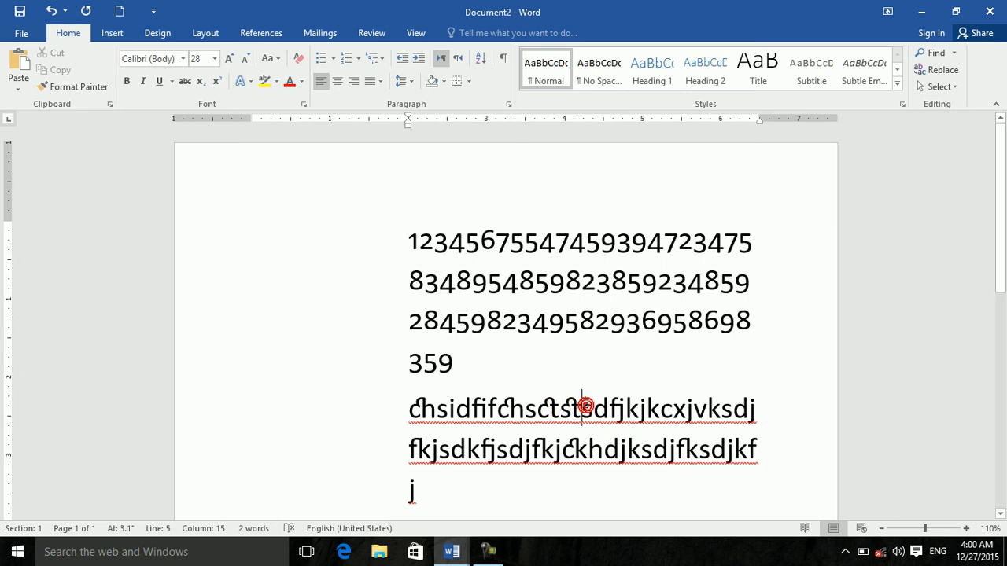
pyautogui.write('ggg')
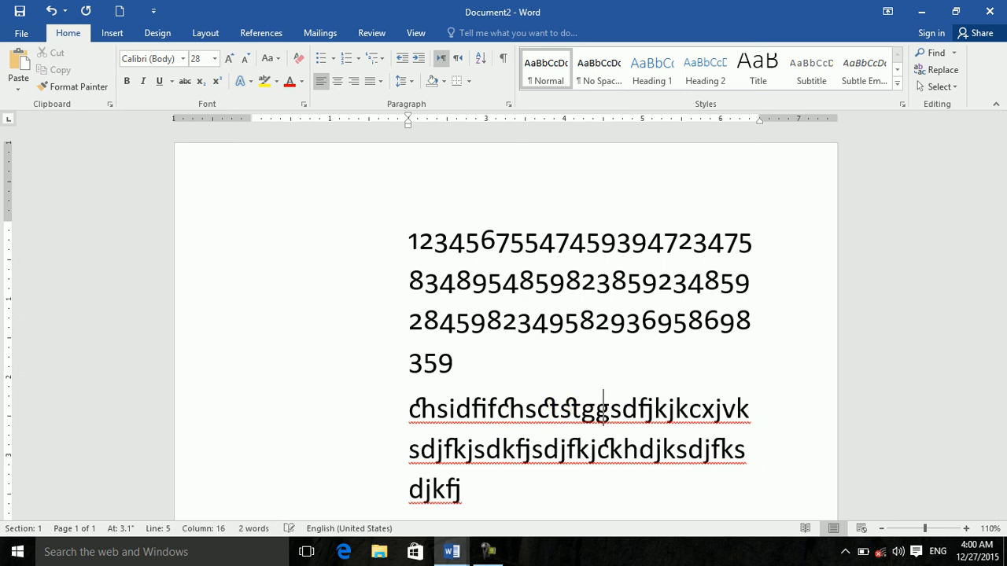
pyautogui.click(604, 410)
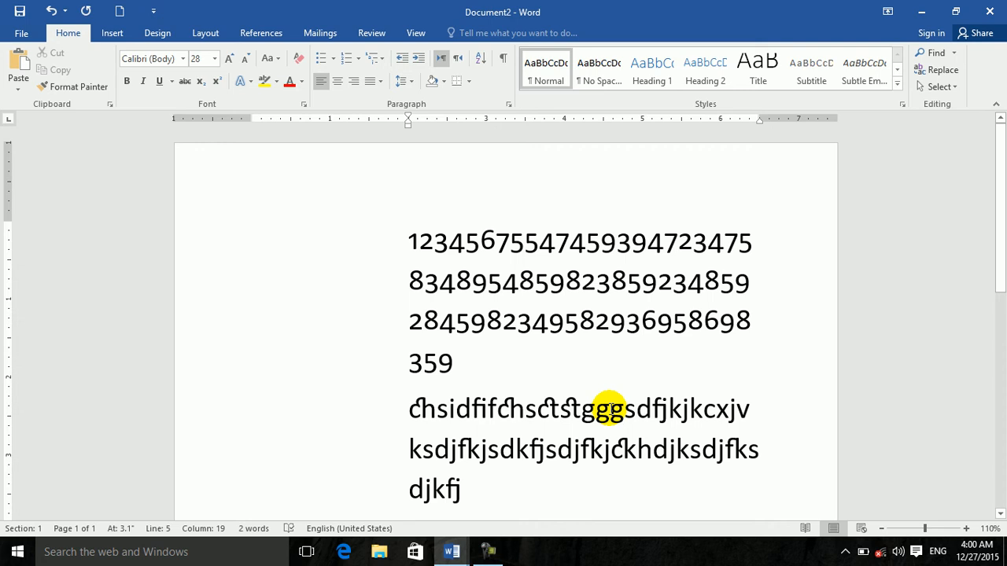
# Step: Apply the fourth individual stylistic set to all the text and place the cursor among the inserted g letters
pyautogui.hotkey('ctrl', 'a')
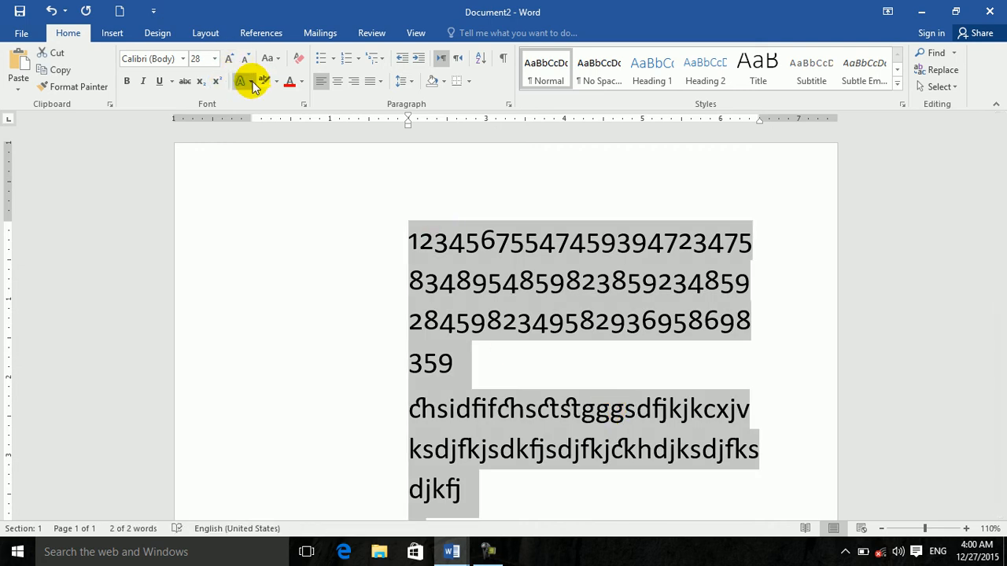
pyautogui.click(251, 82)
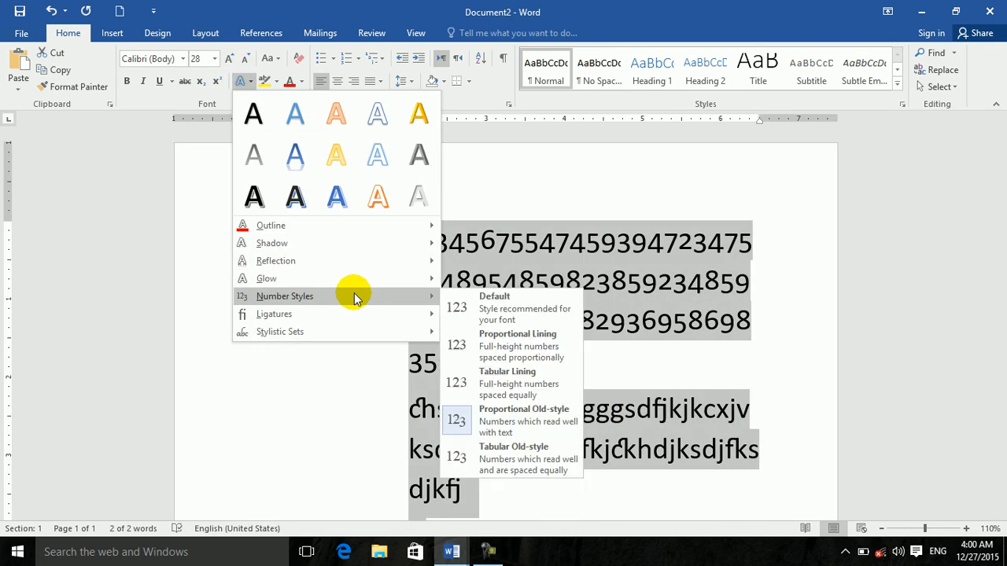
pyautogui.moveTo(353, 333)
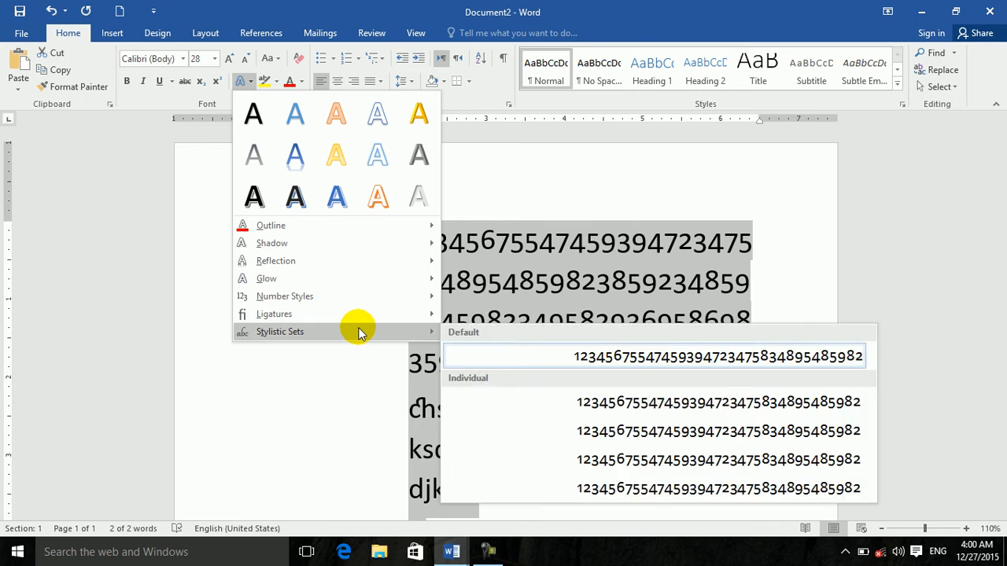
pyautogui.click(613, 489)
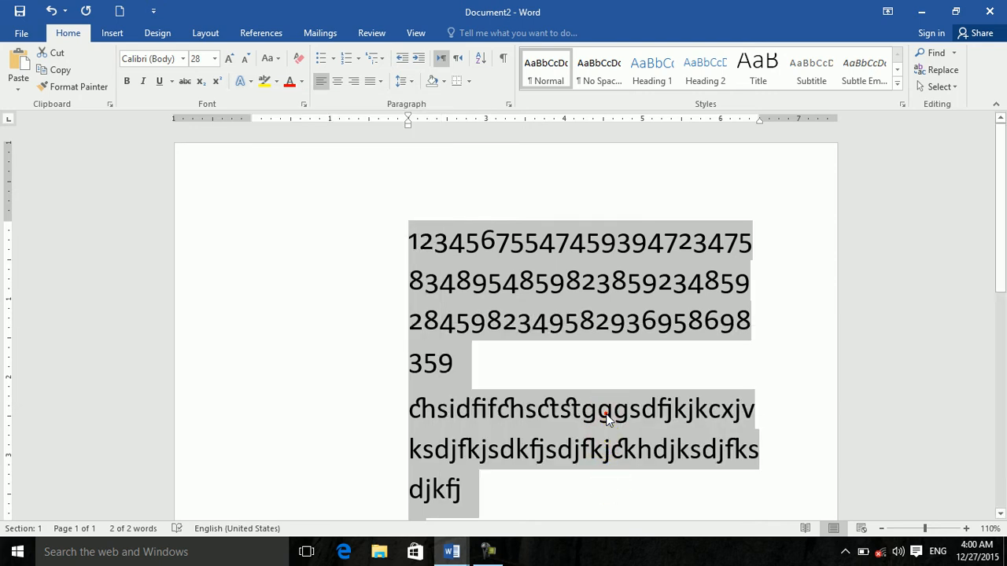
pyautogui.click(607, 412)
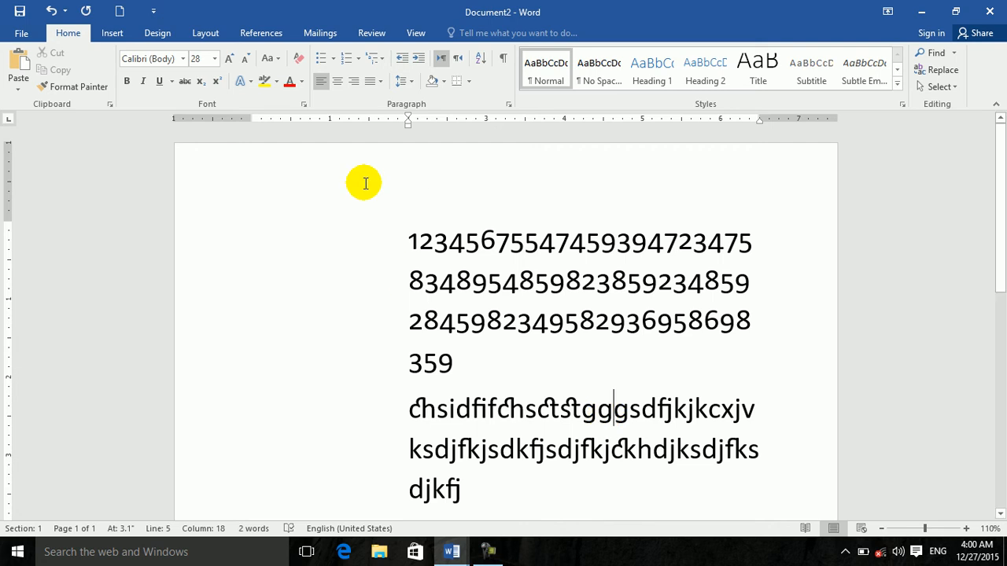
# Step: Review the text effect categories and apply the light gold outlined preset style to the line of letters
pyautogui.click(248, 82)
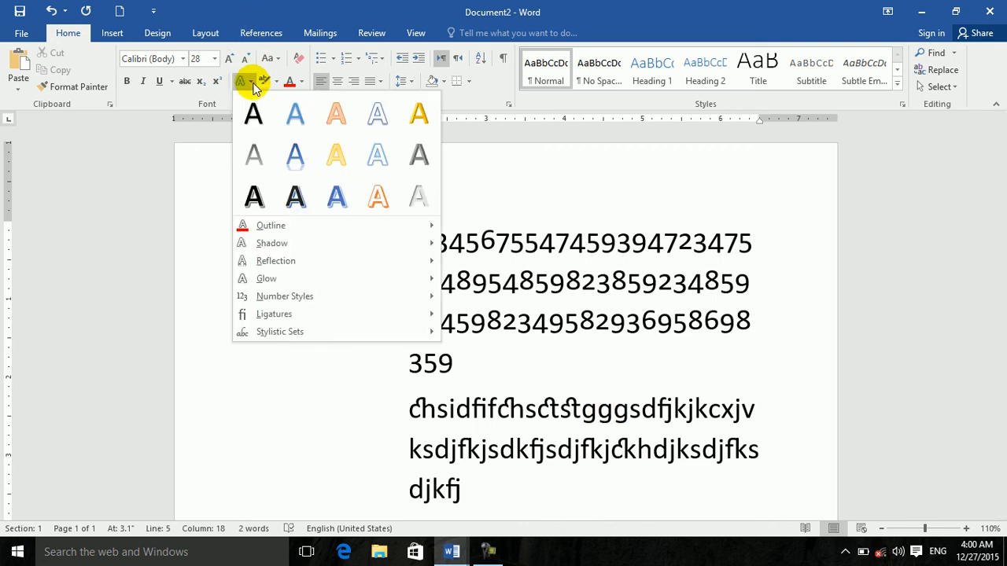
pyautogui.moveTo(281, 225)
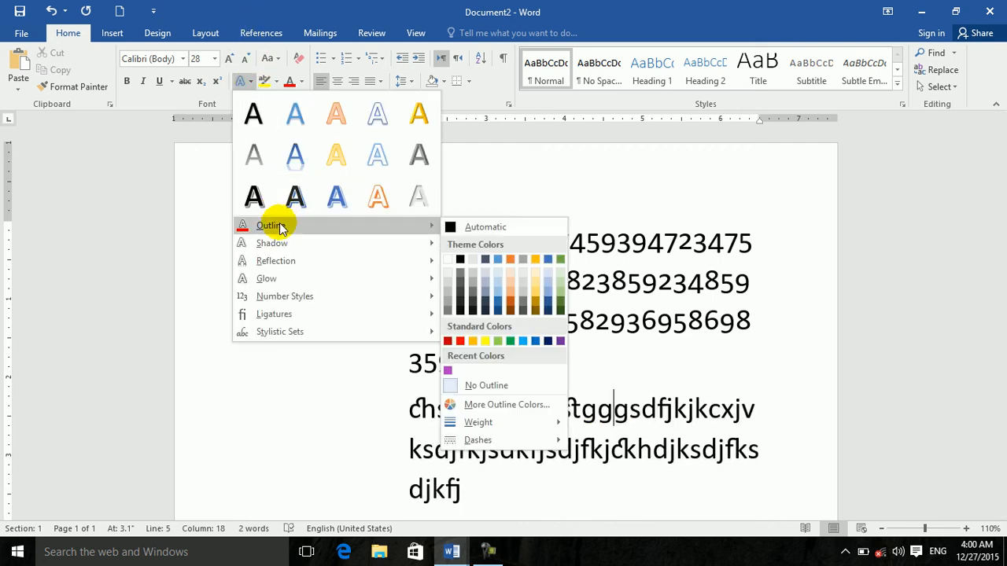
pyautogui.moveTo(280, 245)
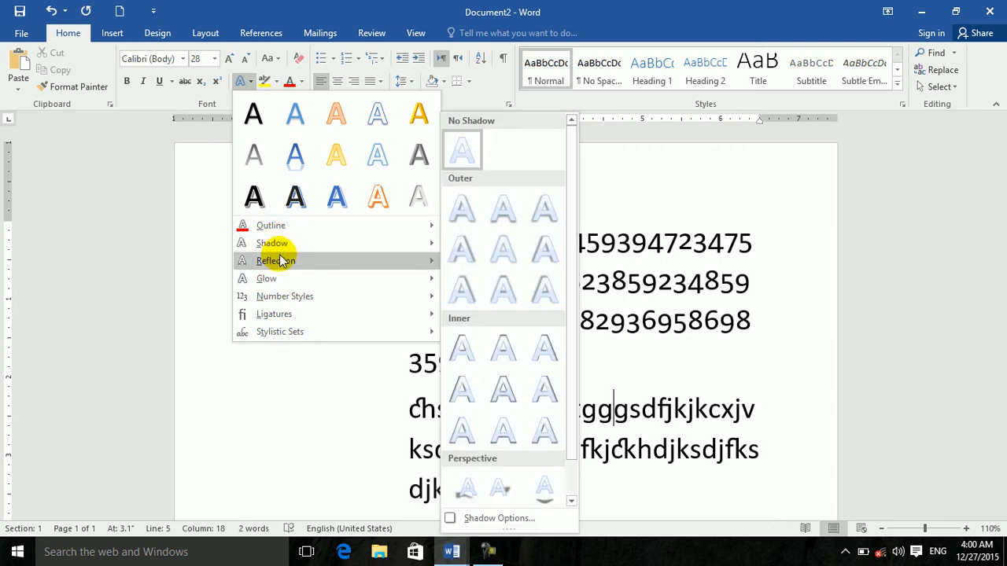
pyautogui.moveTo(281, 262)
pyautogui.moveTo(285, 279)
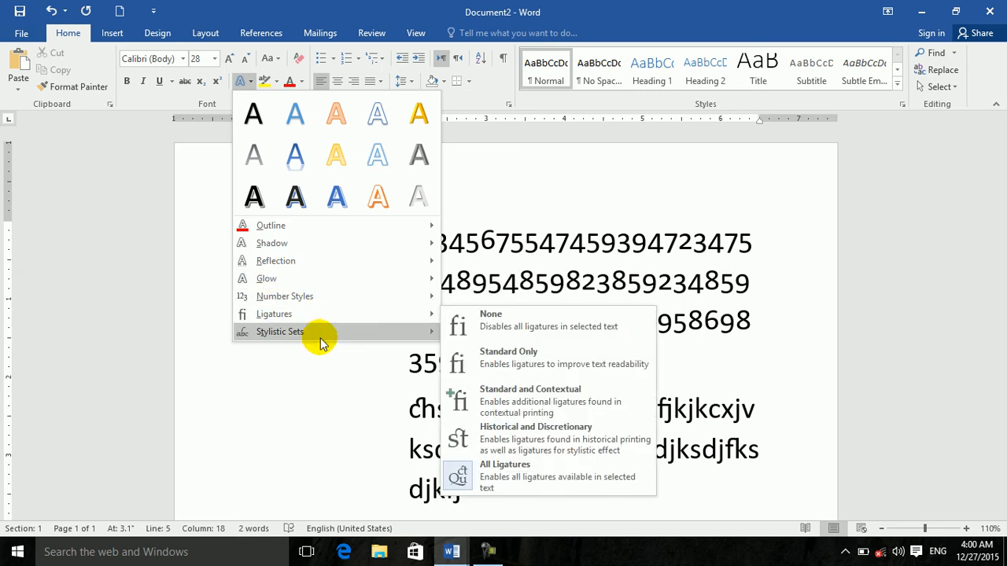
pyautogui.moveTo(320, 341)
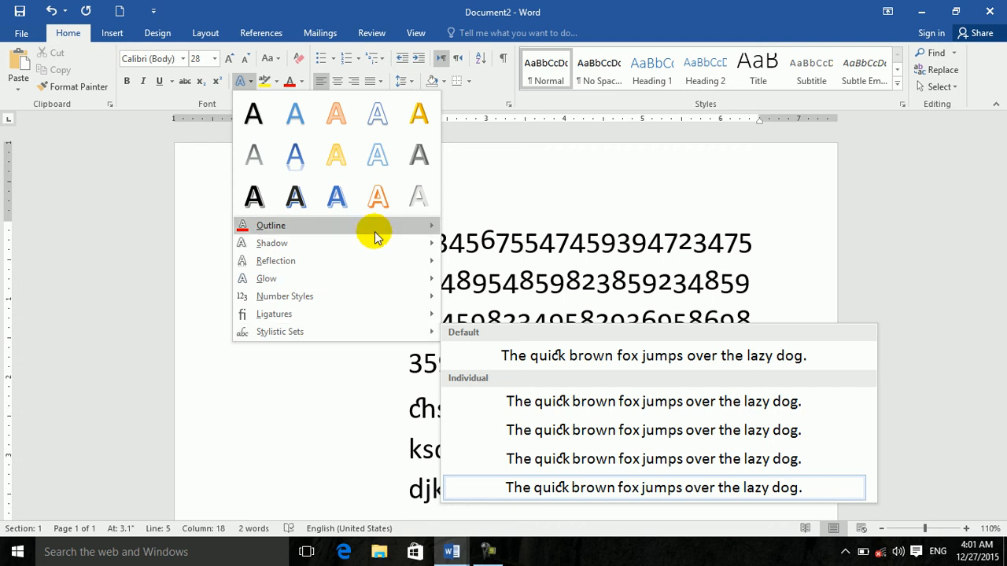
pyautogui.press('Escape')
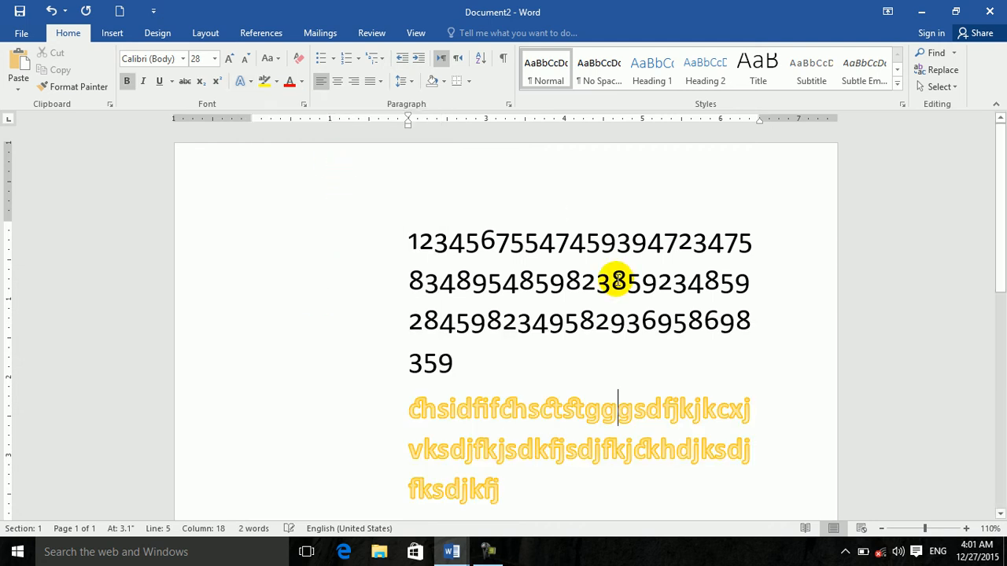
# Step: Apply the black preset text effect with the blue hard shadow to the number paragraph
pyautogui.tripleClick(618, 283)
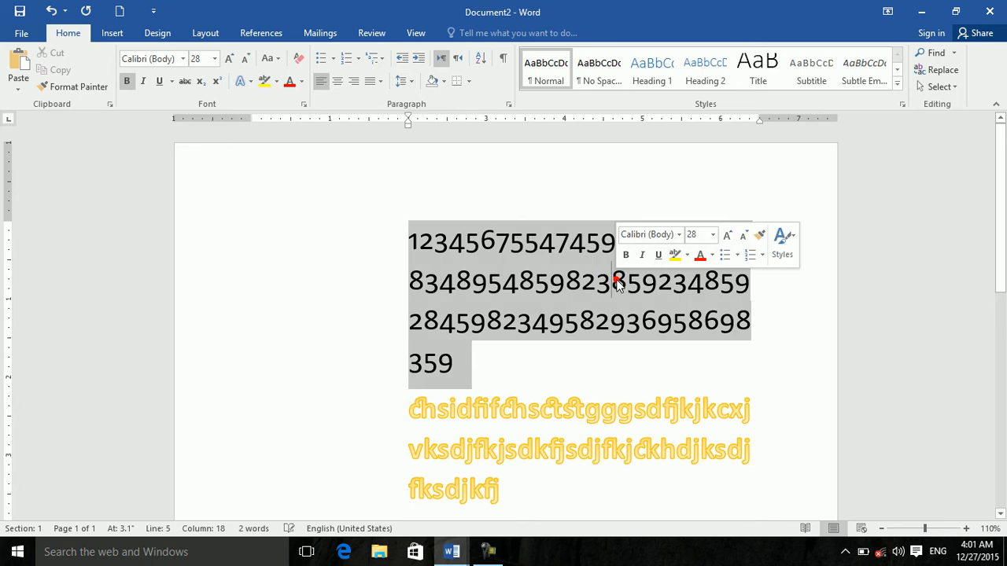
pyautogui.click(243, 81)
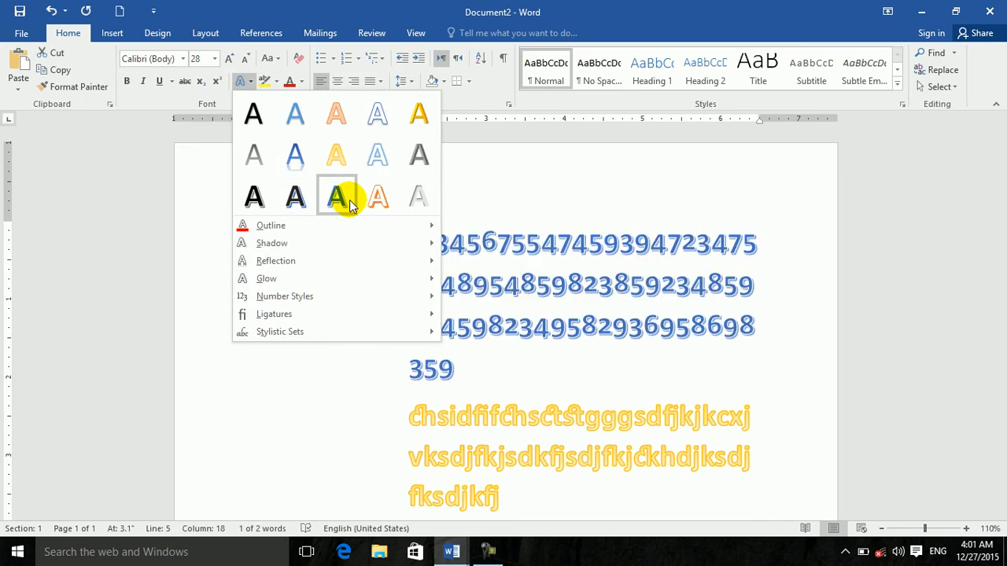
pyautogui.click(297, 198)
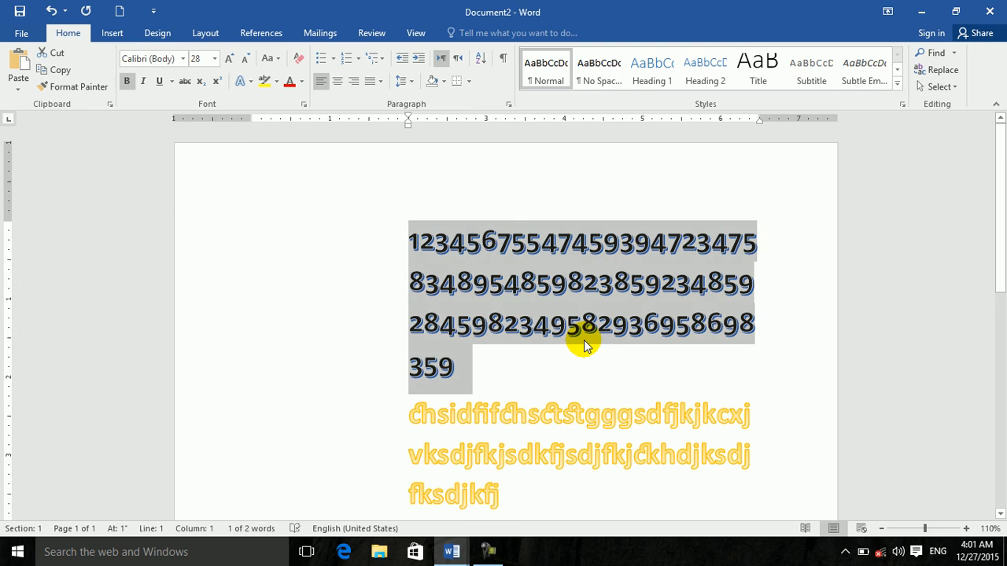
# Step: Clear the character formatting from all the text and look over the available highlight colors
pyautogui.hotkey('ctrl', 'a')
pyautogui.hotkey('ctrl', 'space')
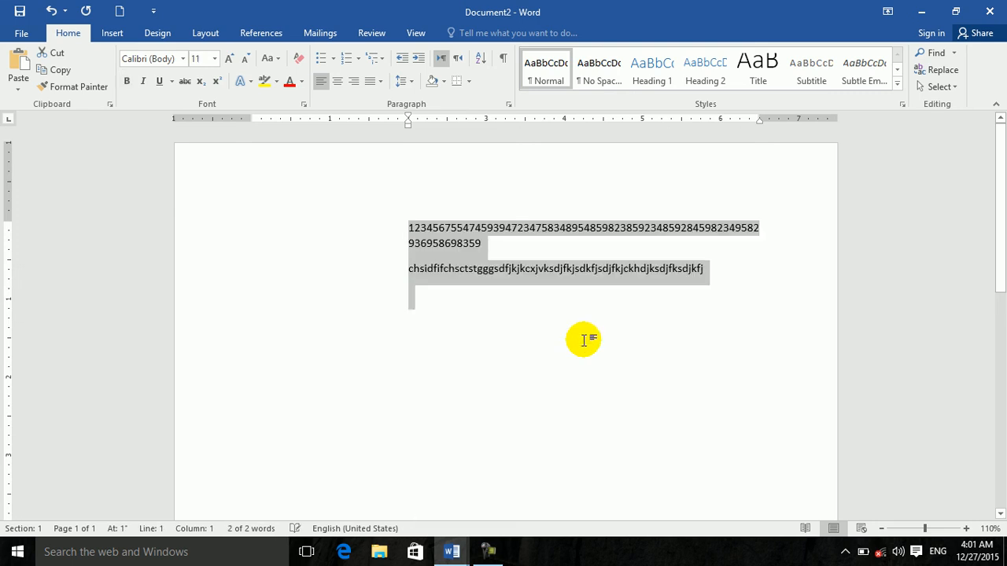
pyautogui.click(275, 81)
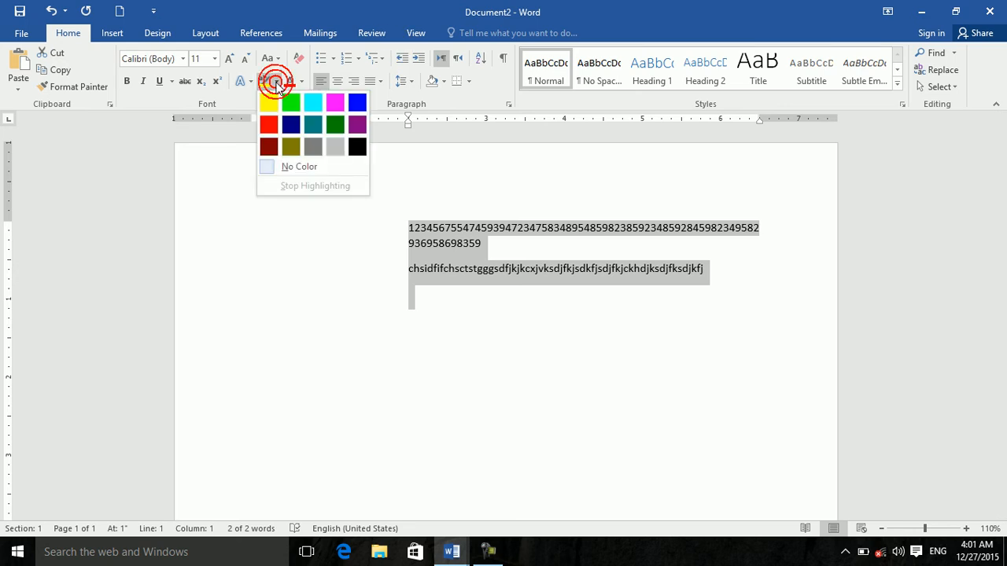
pyautogui.click(438, 236)
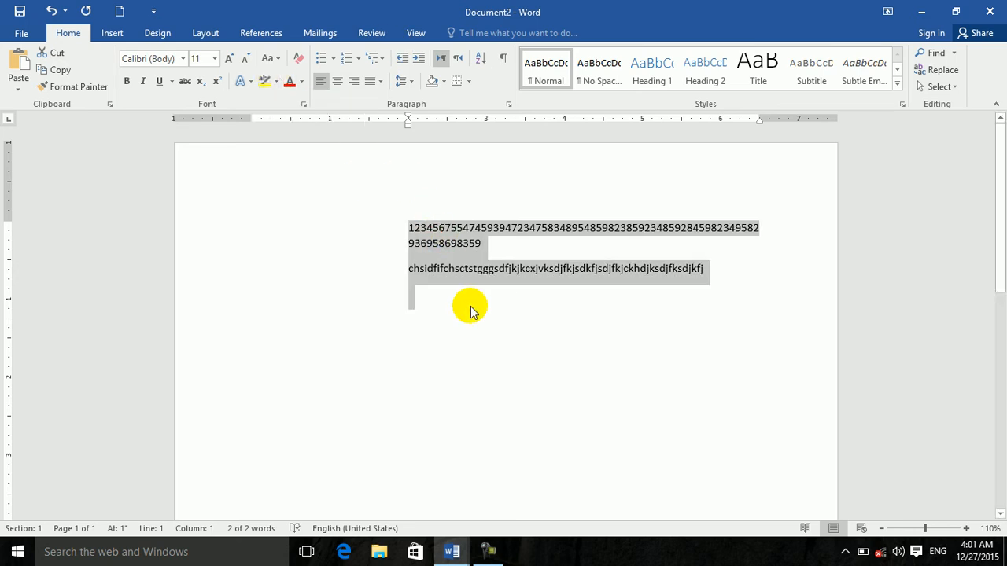
# Step: Delete all the text in the document and write "highlight" in its place
pyautogui.press('Delete')
pyautogui.write('hi')
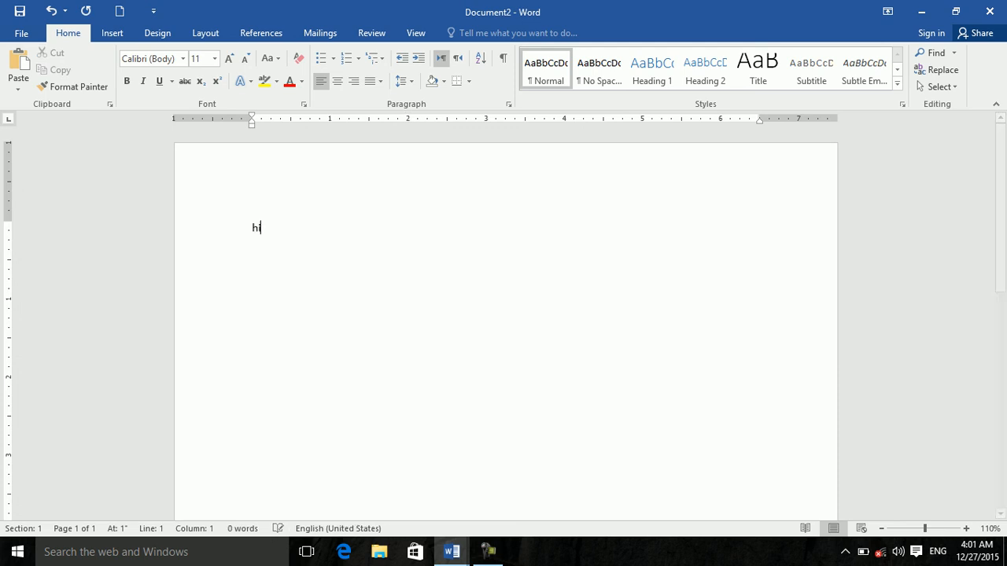
pyautogui.write('ghlight')
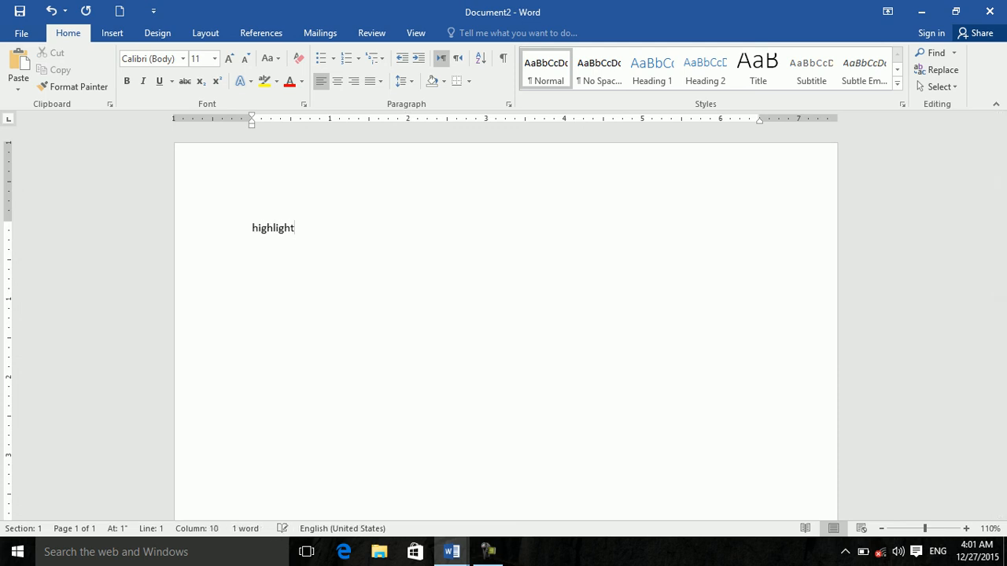
# Step: Enlarge the word "highlight" to a font size of 35
pyautogui.hotkey('ctrl', 'a')
pyautogui.hotkey('ctrl', ']')
pyautogui.hotkey('ctrl', ']')
pyautogui.hotkey('ctrl', ']')
pyautogui.hotkey('ctrl', ']')
pyautogui.hotkey('ctrl', ']')
pyautogui.hotkey('ctrl', ']')
pyautogui.hotkey('ctrl', ']')
pyautogui.hotkey('ctrl', ']')
pyautogui.hotkey('ctrl', ']')
pyautogui.hotkey('ctrl', ']')
pyautogui.hotkey('ctrl', ']')
pyautogui.hotkey('ctrl', ']')
pyautogui.hotkey('ctrl', ']')
pyautogui.hotkey('ctrl', ']')
pyautogui.hotkey('ctrl', ']')
pyautogui.hotkey('ctrl', ']')
pyautogui.hotkey('ctrl', ']')
pyautogui.hotkey('ctrl', ']')
pyautogui.hotkey('ctrl', ']')
pyautogui.hotkey('ctrl', ']')
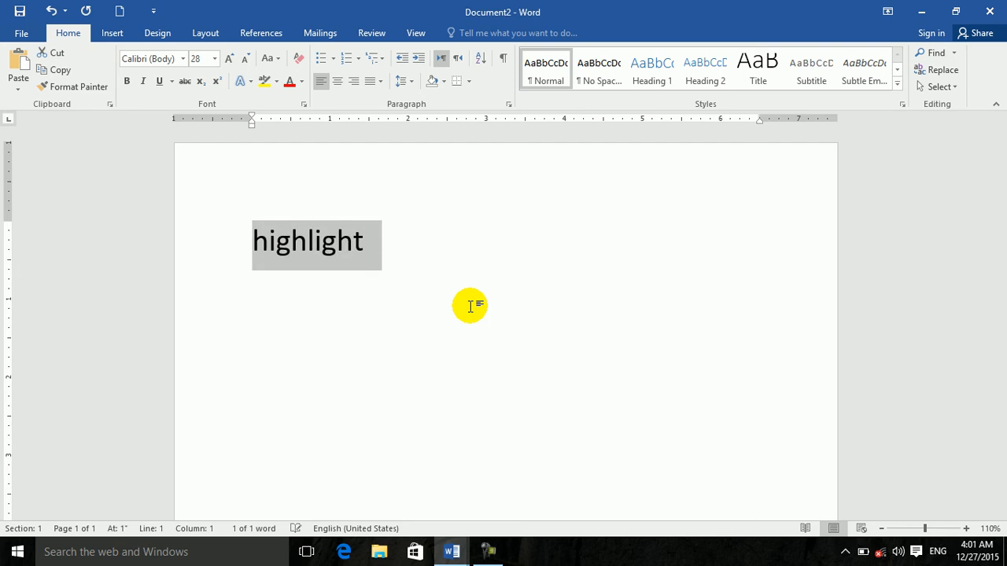
# Step: Add a colon after the heading word and start a new line below it
pyautogui.click(399, 252)
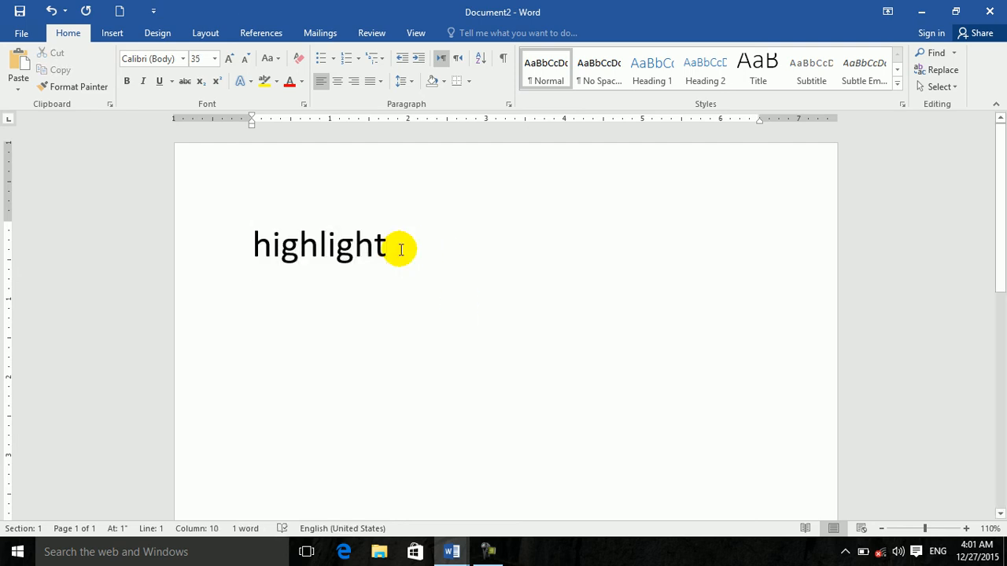
pyautogui.write(':')
pyautogui.press('Return')
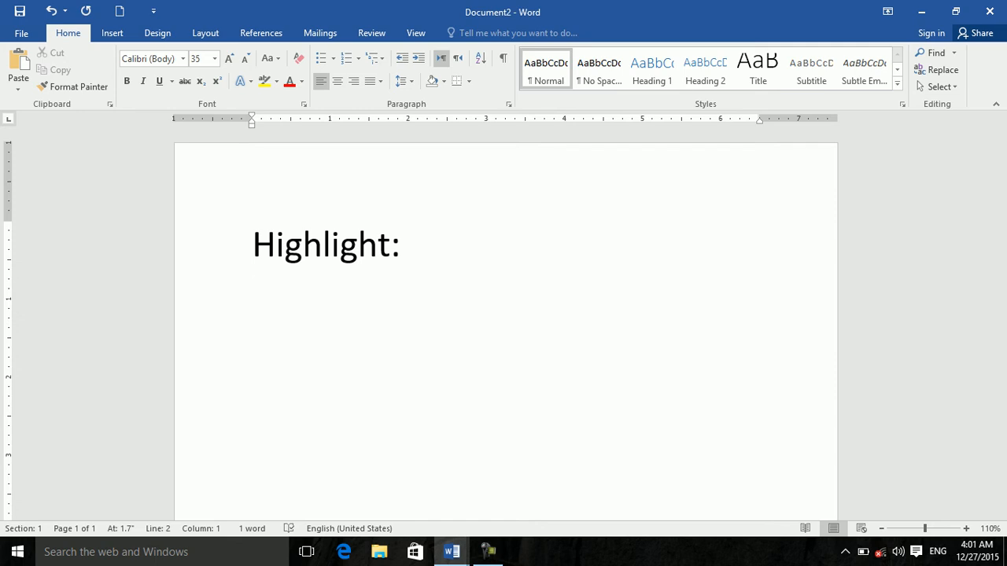
# Step: Examine the keyboard access keys of the formatting commands, including the text effects gallery and the highlight color choices
pyautogui.press('alt')
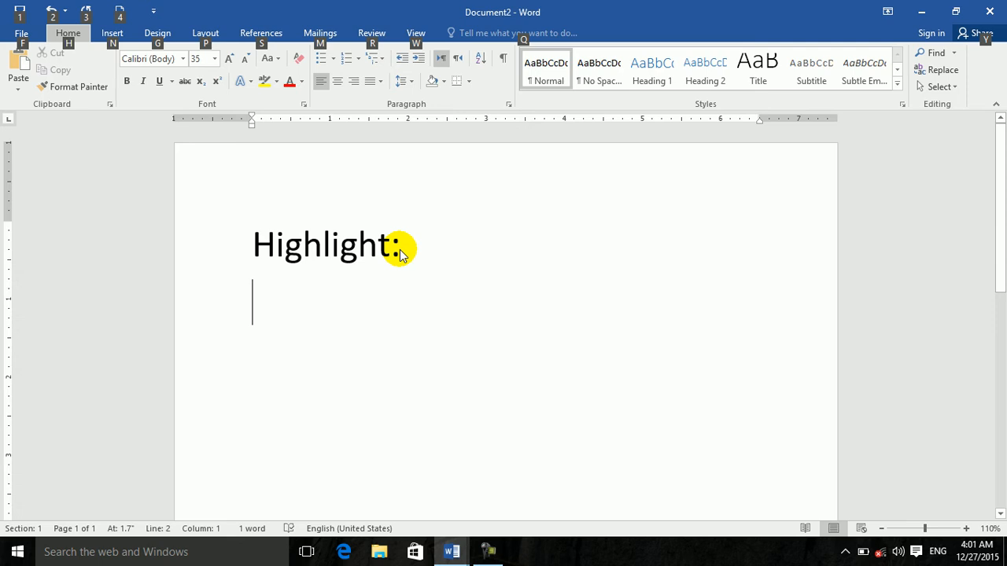
pyautogui.press('h')
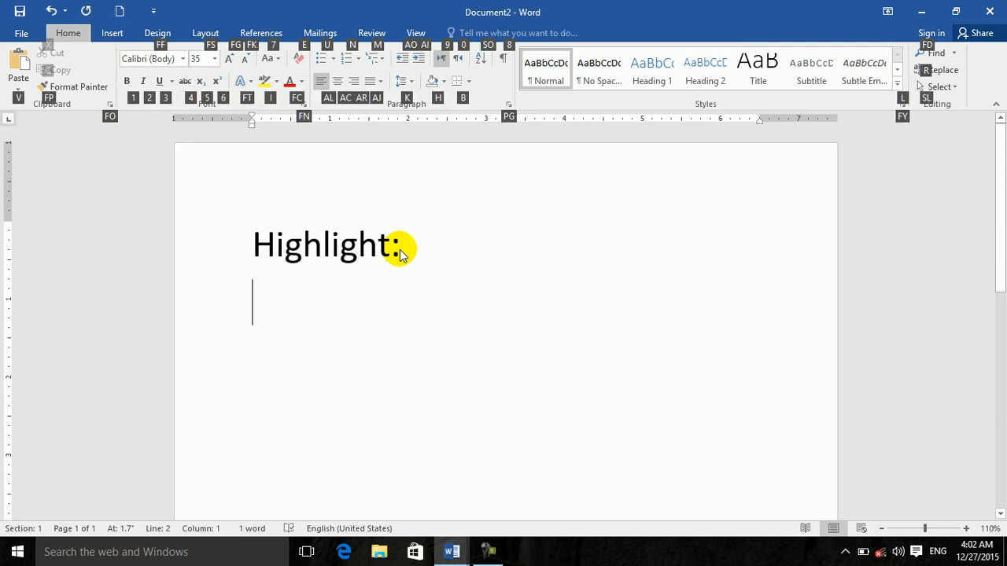
pyautogui.press('f')
pyautogui.press('t')
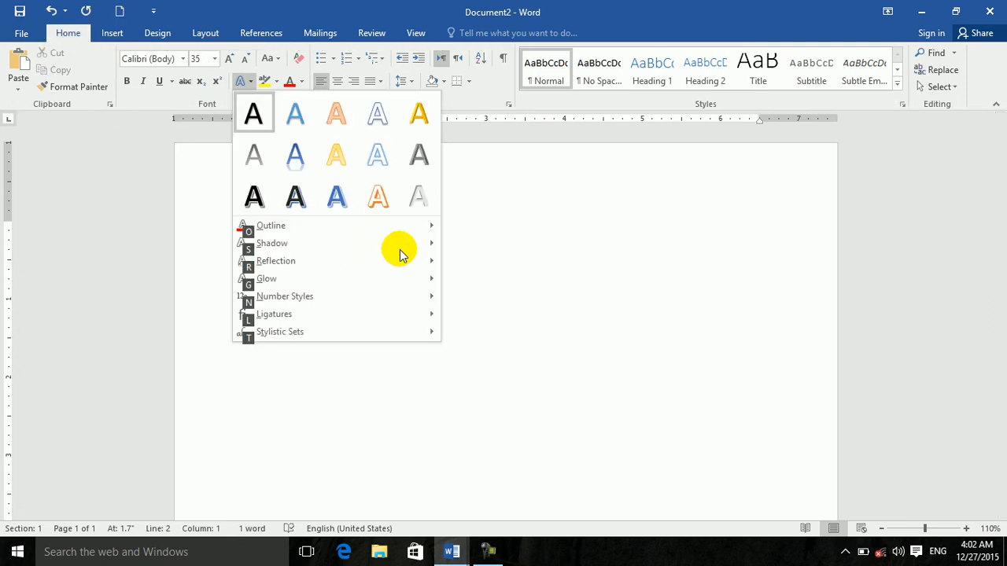
pyautogui.press('Escape')
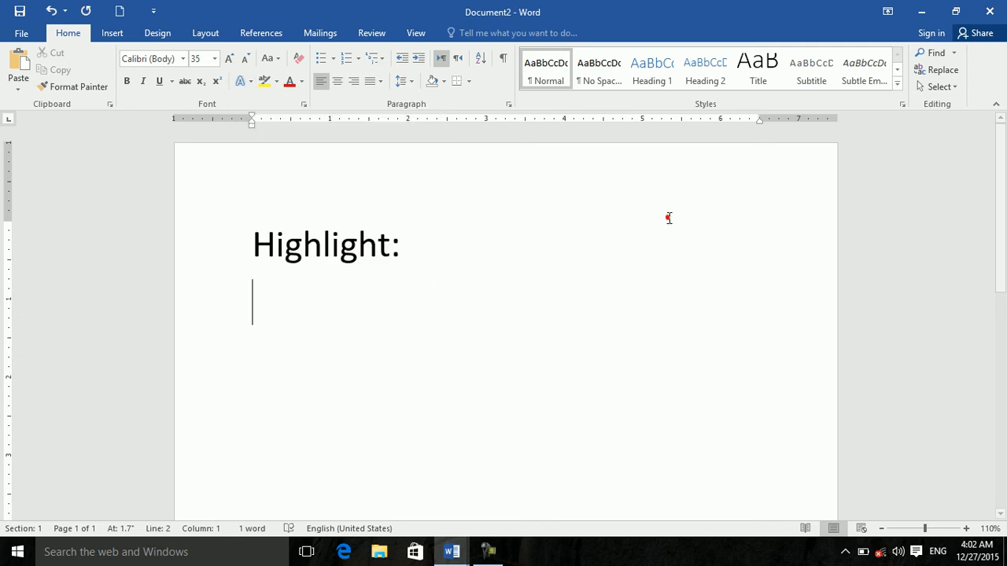
pyautogui.click(275, 81)
pyautogui.click(446, 272)
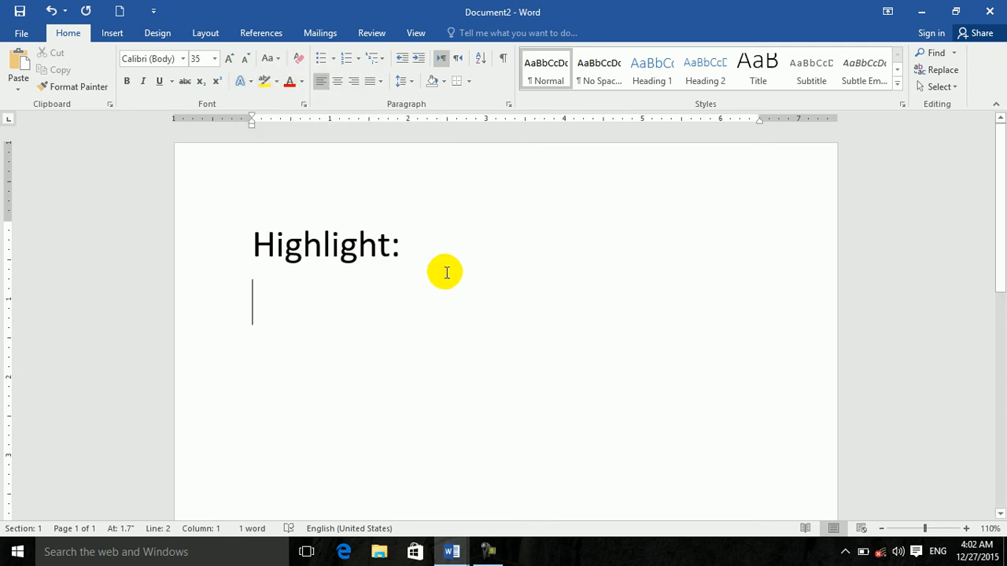
pyautogui.press('alt')
pyautogui.press('h')
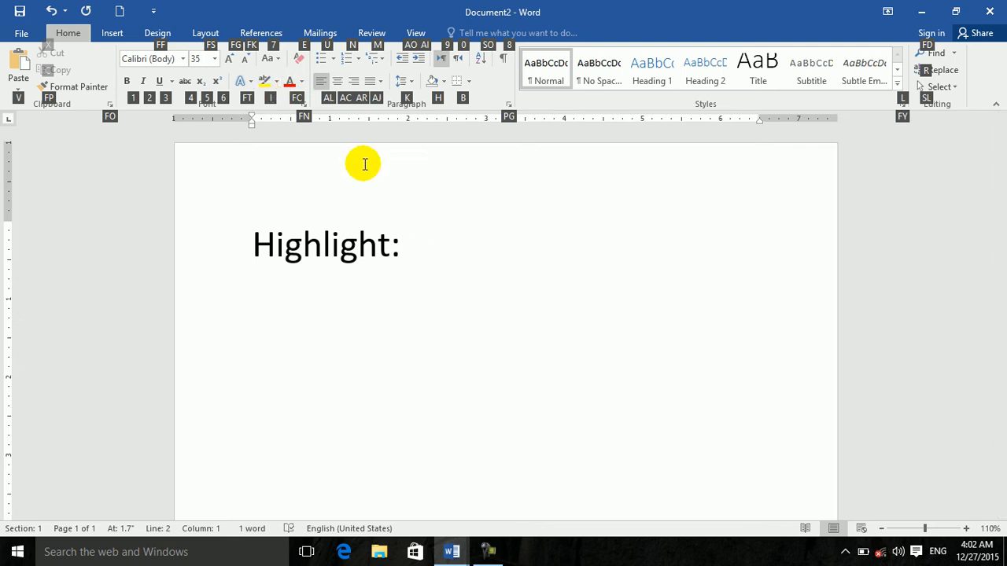
pyautogui.click(388, 206)
pyautogui.click(428, 260)
# Step: Generate sample paragraphs below the "Highlight:" heading with =rand()
pyautogui.press('Return')
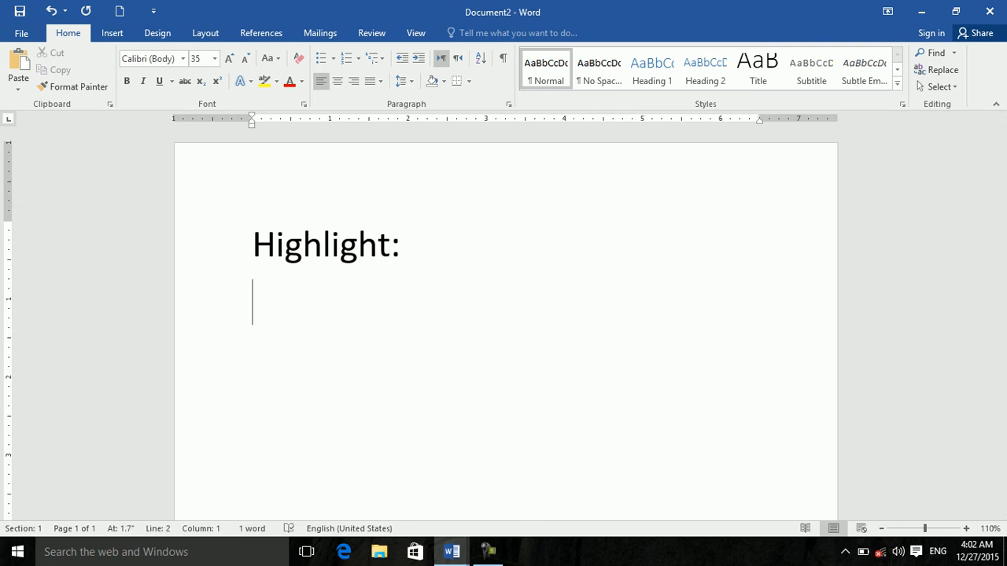
pyautogui.write('=rand()')
pyautogui.press('Return')
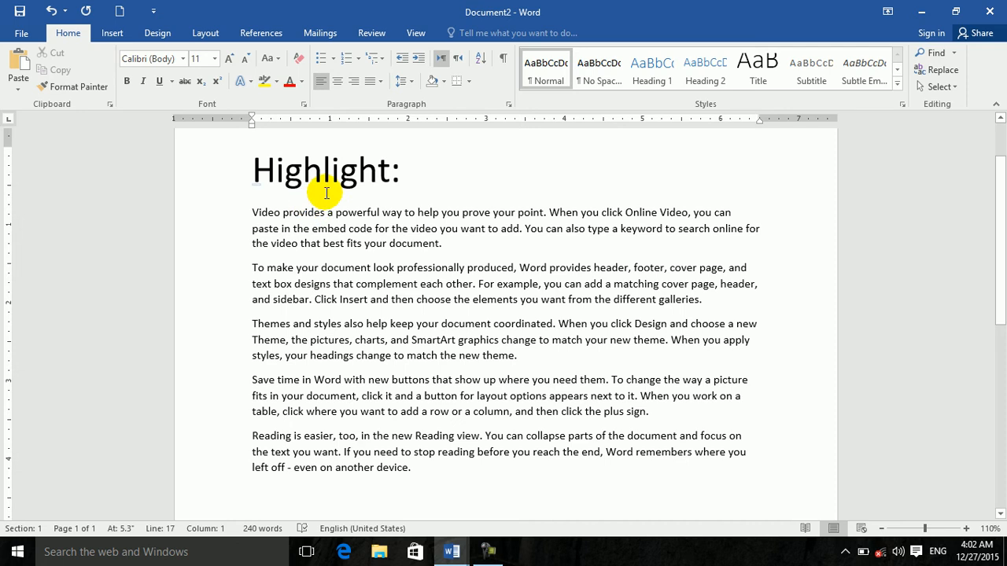
# Step: Highlight "the video that best fits your document." at the end of the first paragraph in bright green
pyautogui.moveTo(442, 243); pyautogui.dragTo(257, 244)
pyautogui.click(276, 81)
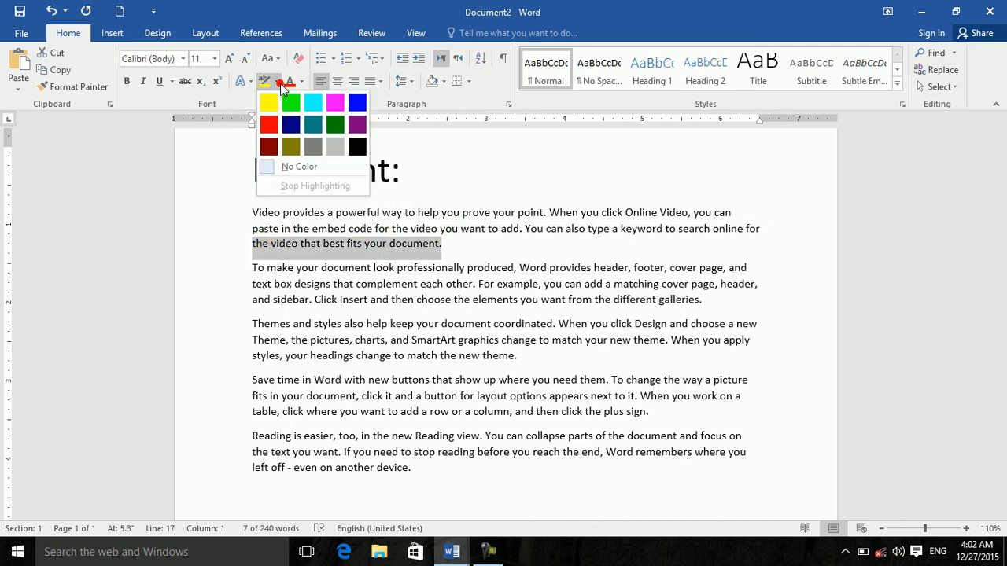
pyautogui.click(291, 103)
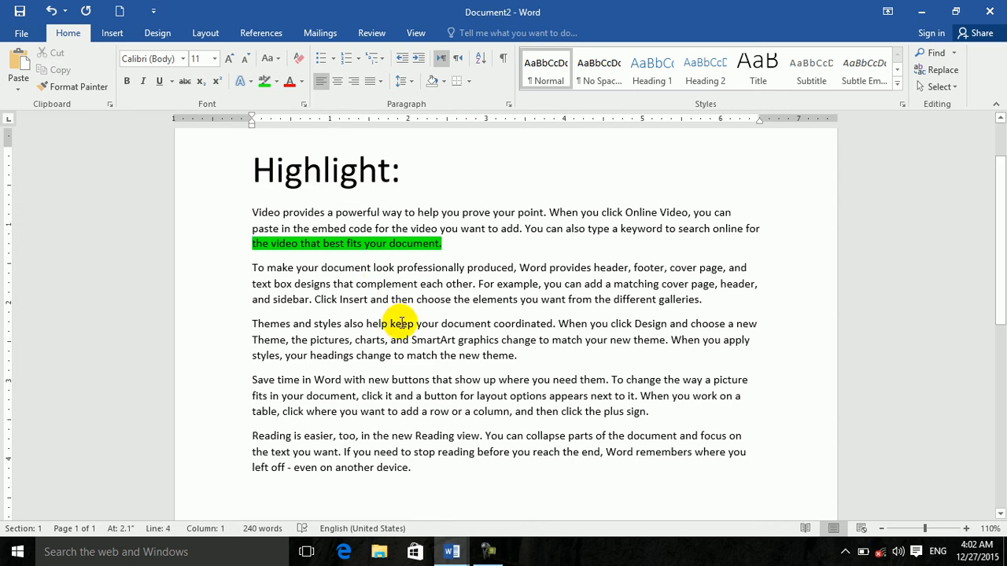
# Step: Highlight "keep your document" through "the pictures" and the last paragraph from "easier" to its end in bright green
pyautogui.moveTo(348, 340); pyautogui.dragTo(415, 324)
pyautogui.click(266, 82)
pyautogui.click(425, 469)
pyautogui.moveTo(424, 470); pyautogui.dragTo(304, 437)
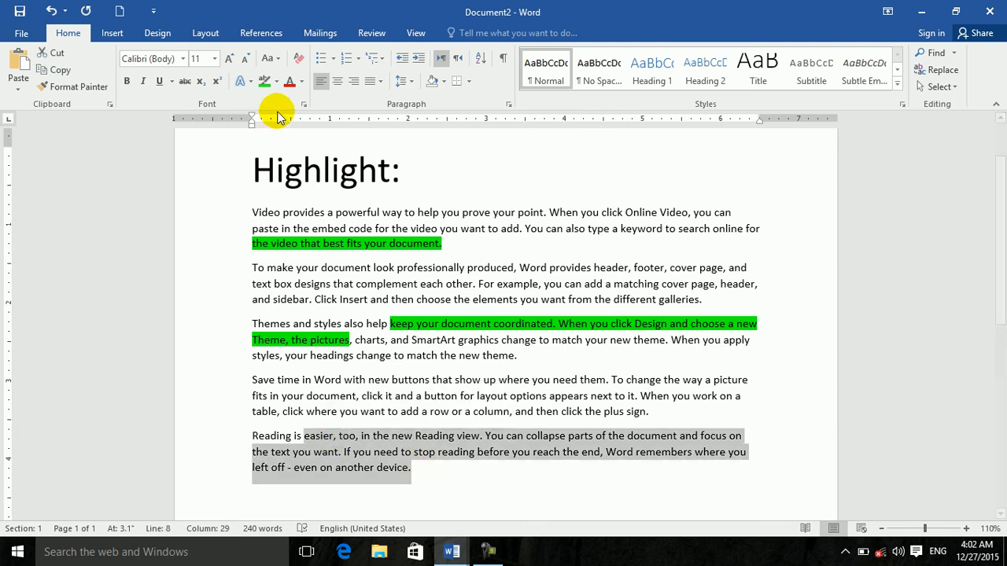
pyautogui.click(265, 82)
pyautogui.click(442, 460)
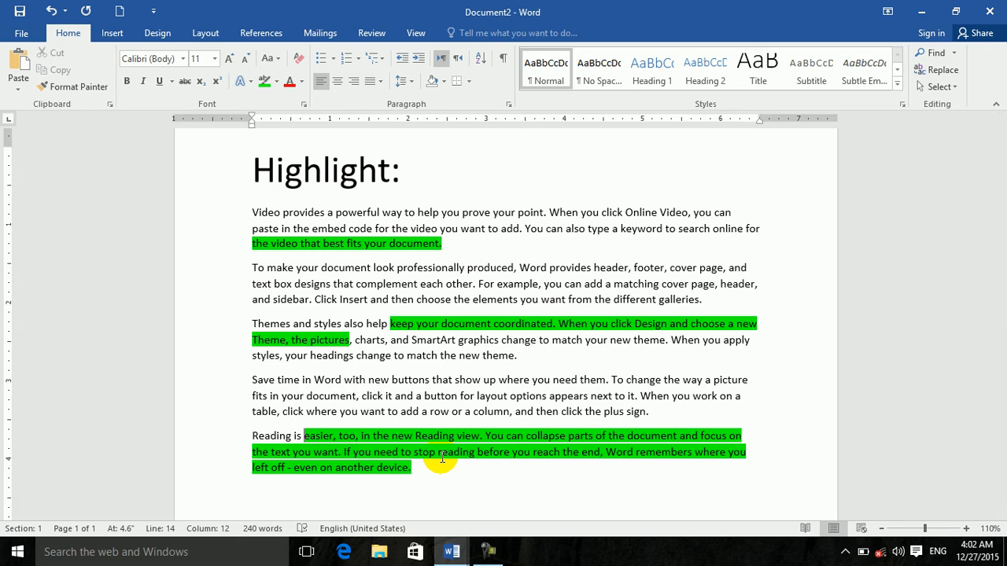
# Step: Remove the green highlighting from the whole document
pyautogui.hotkey('ctrl', 'a')
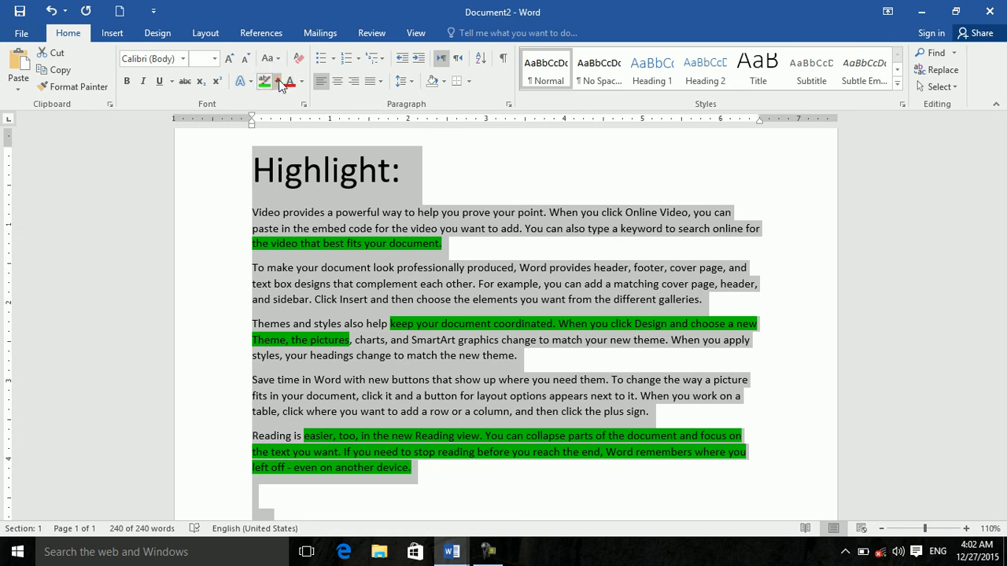
pyautogui.click(278, 83)
pyautogui.click(291, 165)
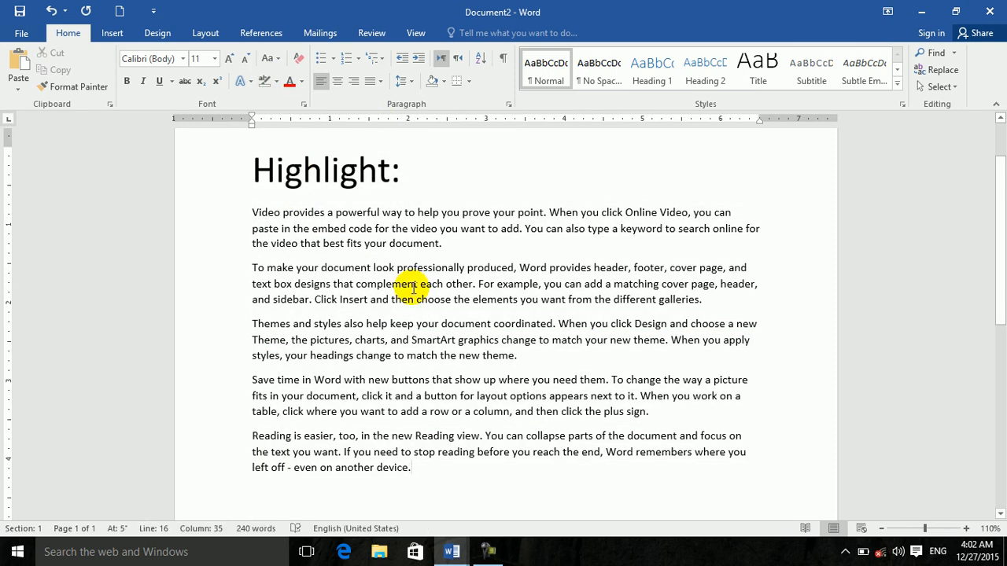
# Step: Mark several phrases across the paragraphs, including "Theme, the pictures, charts, and SmartArt graphics", with the teal highlighter and stop highlighting
pyautogui.click(276, 82)
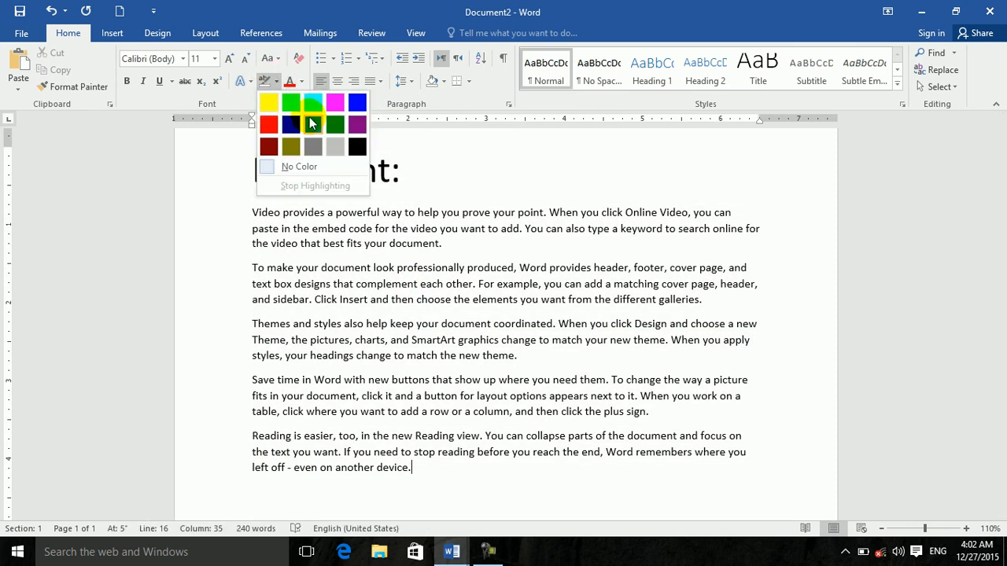
pyautogui.click(305, 114)
pyautogui.moveTo(412, 244)
pyautogui.mouseDown()
pyautogui.moveTo(364, 245)
pyautogui.moveTo(386, 229)
pyautogui.moveTo(348, 229)
pyautogui.mouseUp()
pyautogui.moveTo(410, 284)
pyautogui.mouseDown()
pyautogui.moveTo(427, 304)
pyautogui.moveTo(410, 283)
pyautogui.moveTo(543, 283)
pyautogui.mouseUp()
pyautogui.moveTo(500, 340); pyautogui.dragTo(253, 340)
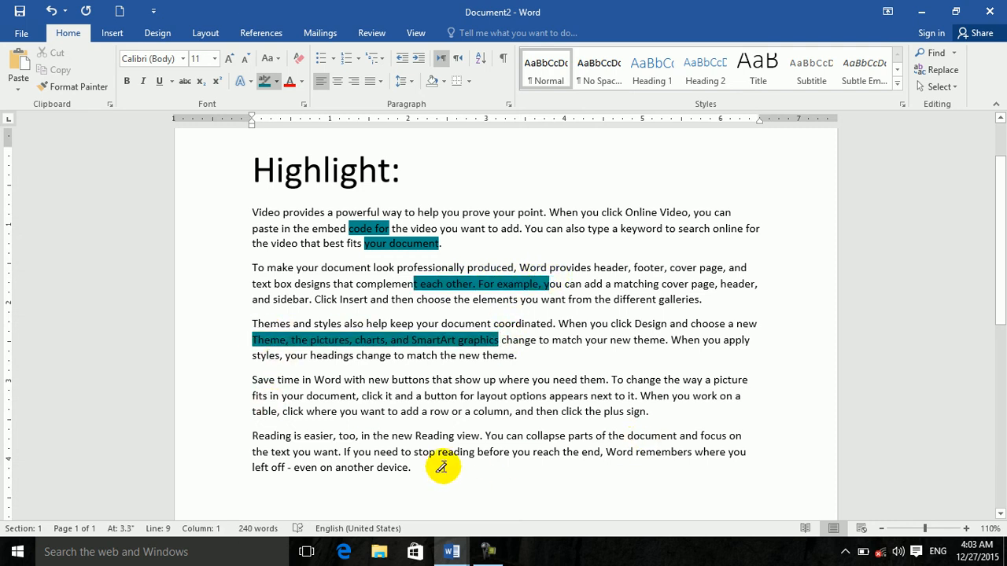
pyautogui.moveTo(412, 469); pyautogui.dragTo(253, 468)
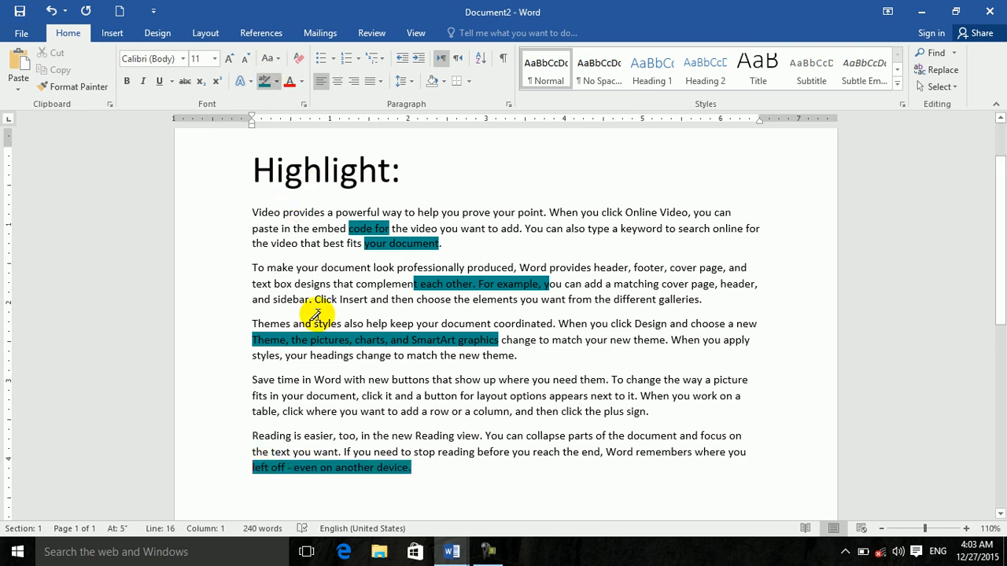
pyautogui.click(277, 83)
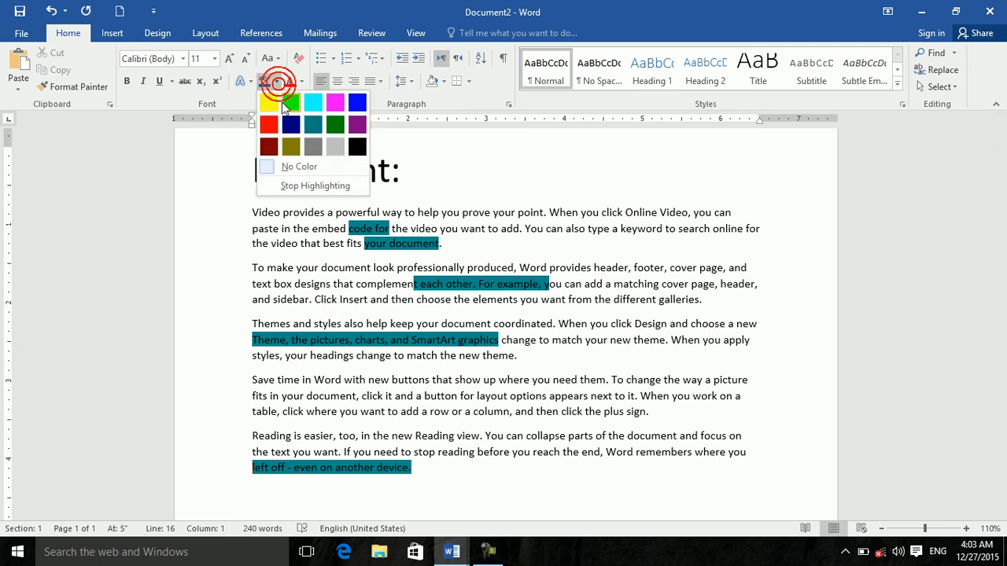
pyautogui.click(298, 188)
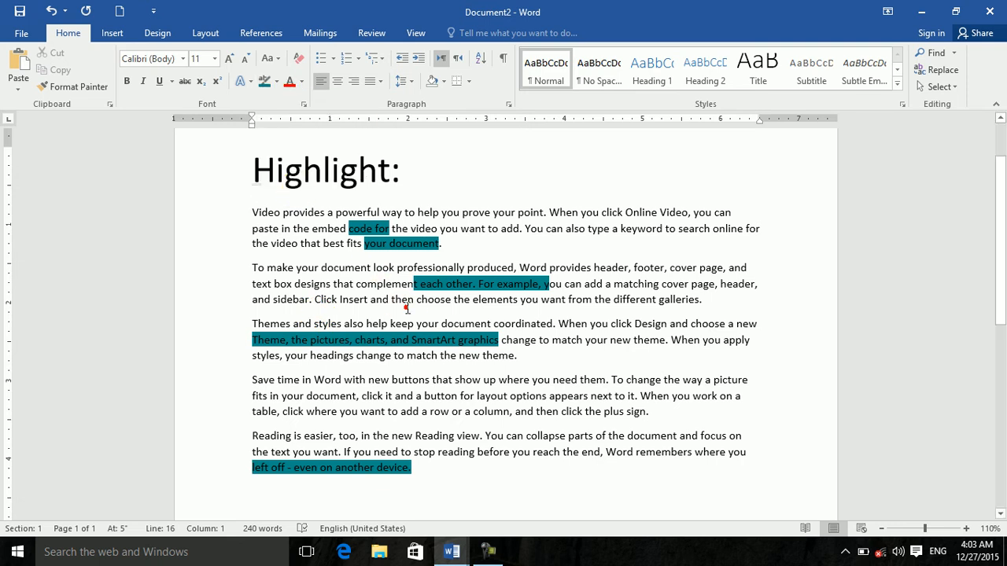
# Step: Remove the teal highlighting from all the text and deselect it
pyautogui.hotkey('ctrl', 'a')
pyautogui.scroll(2, 126, 181)
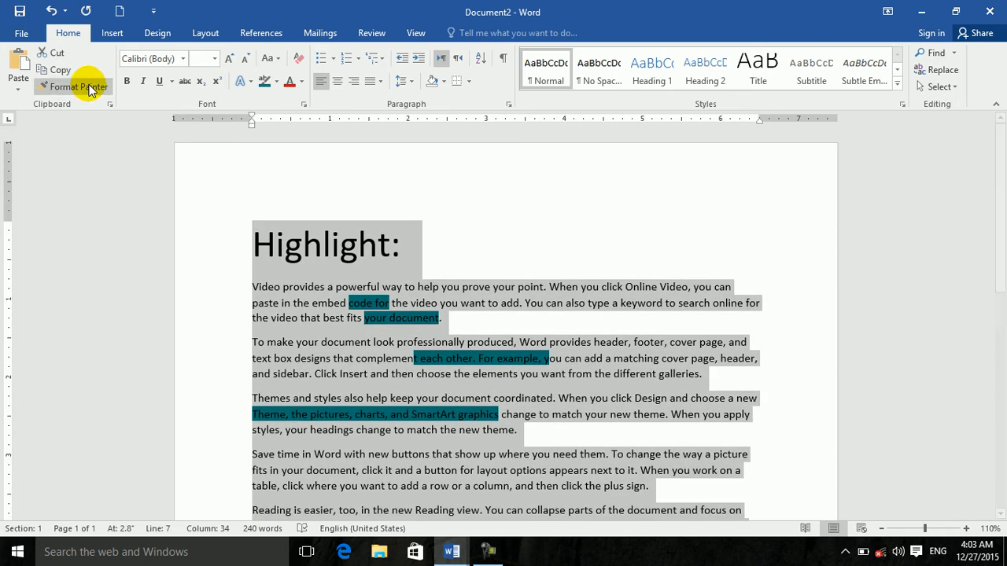
pyautogui.click(277, 82)
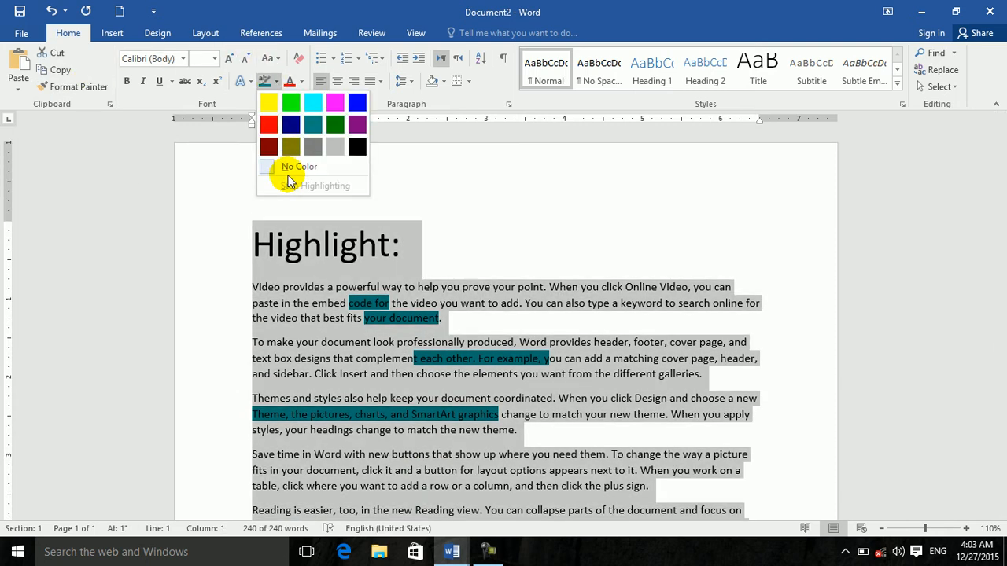
pyautogui.click(293, 167)
pyautogui.click(422, 342)
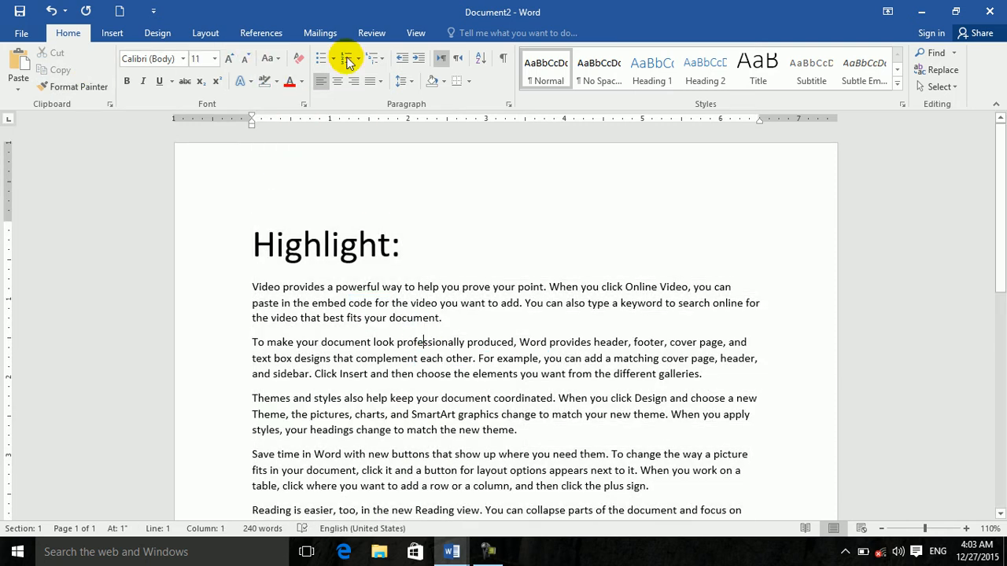
# Step: Replace the word "Highlight" in the heading with "Font color", keeping the colon
pyautogui.doubleClick(321, 240)
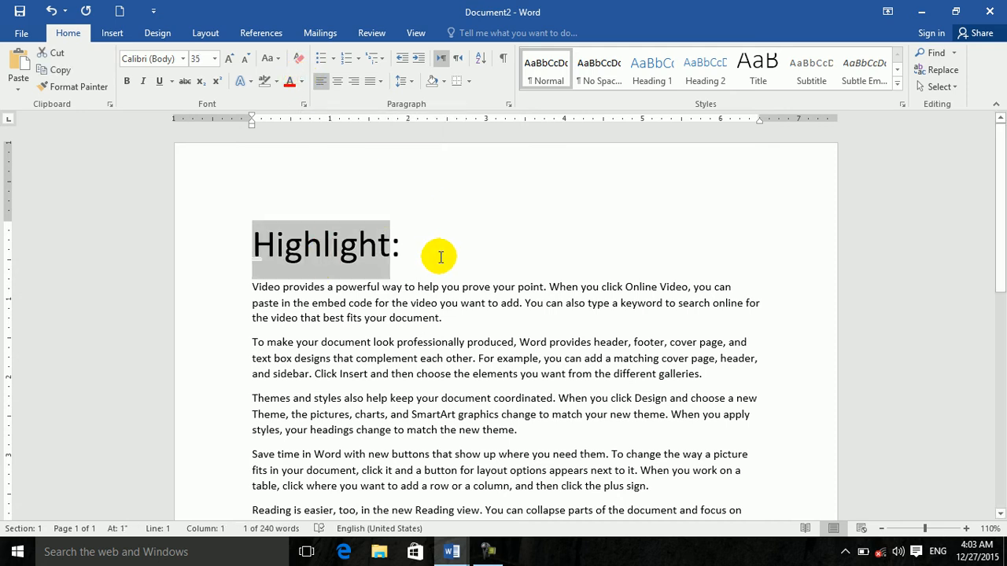
pyautogui.write('d')
pyautogui.press('BackSpace')
pyautogui.write('fontl')
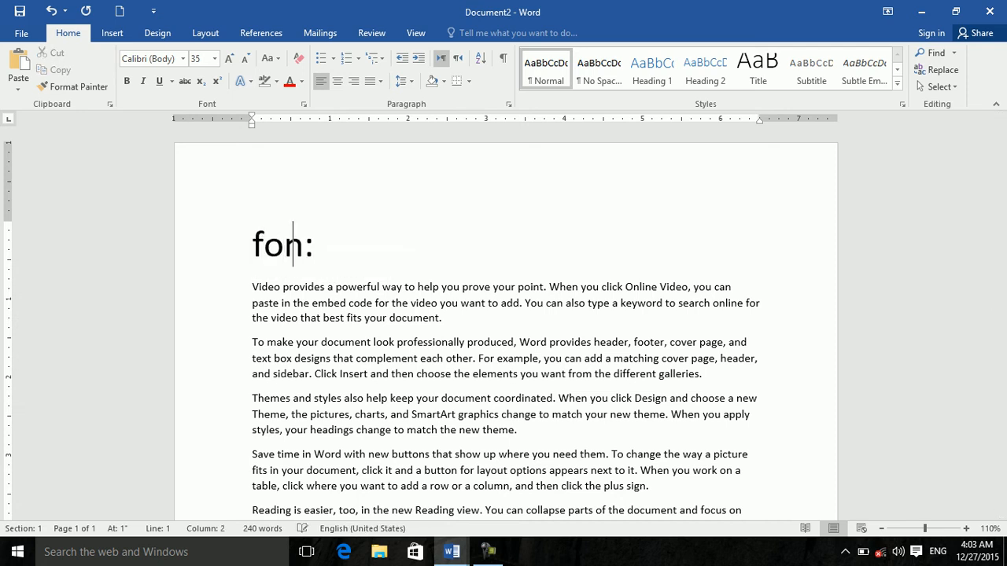
pyautogui.press('BackSpace')
pyautogui.press('BackSpace')
pyautogui.write('col')
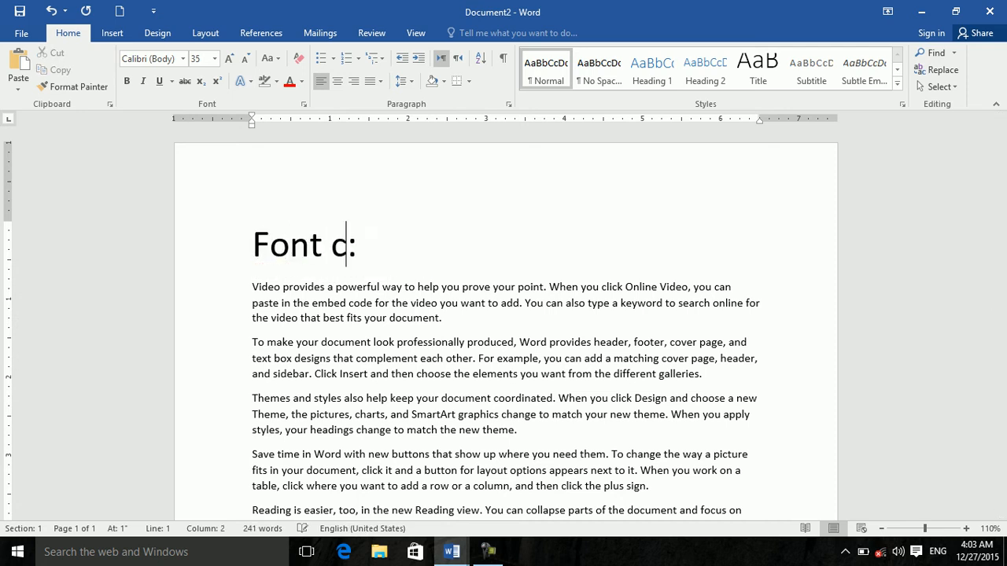
pyautogui.write('or')
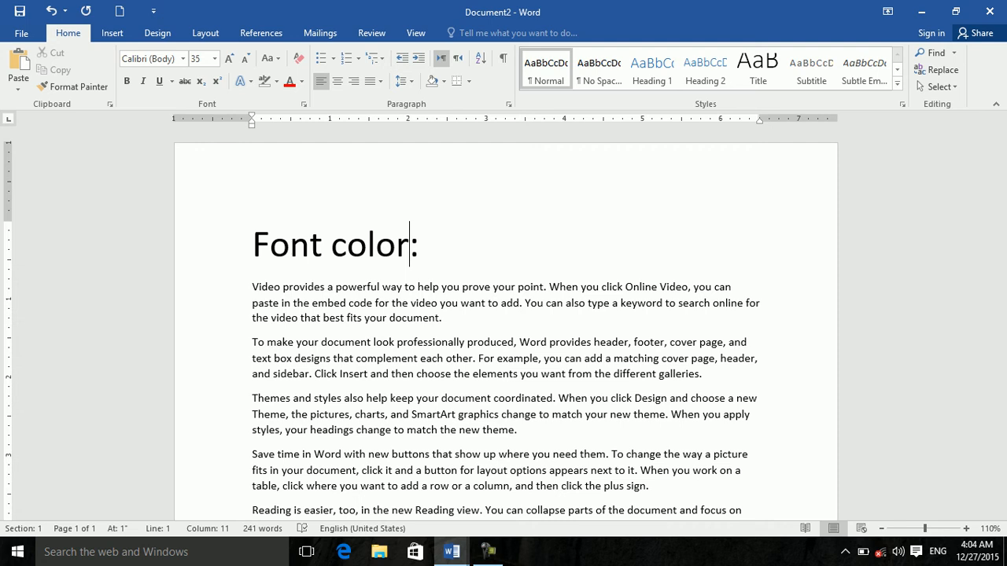
# Step: Select the whole document and apply the custom yellow-green font color RGB 204, 255, 51
pyautogui.hotkey('ctrl', 'a')
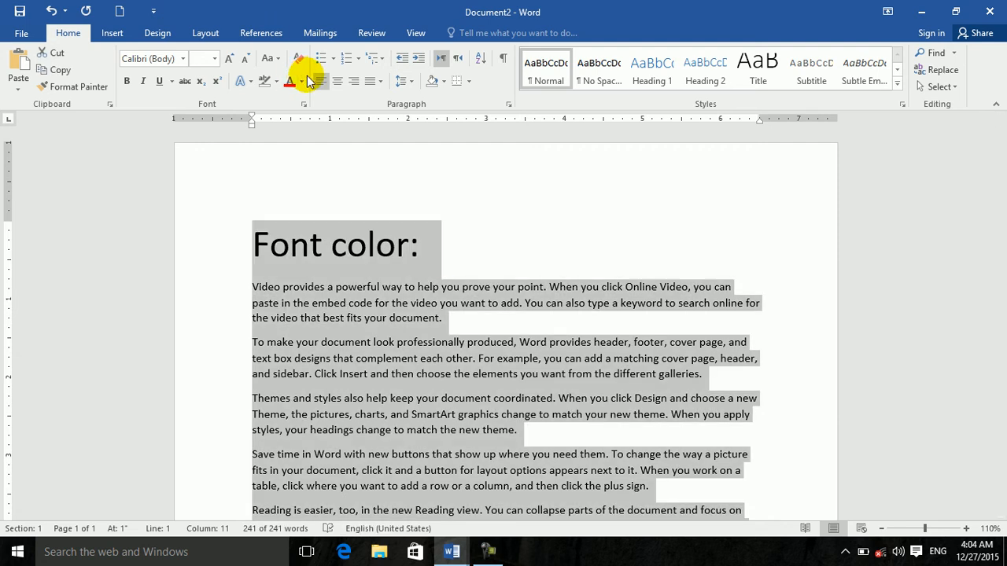
pyautogui.click(303, 81)
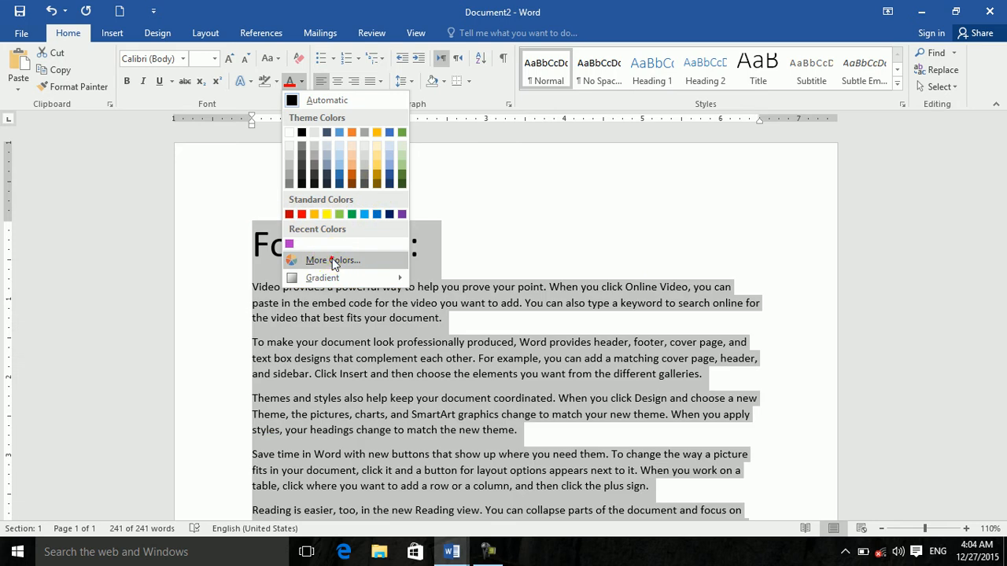
pyautogui.click(332, 259)
pyautogui.click(462, 227)
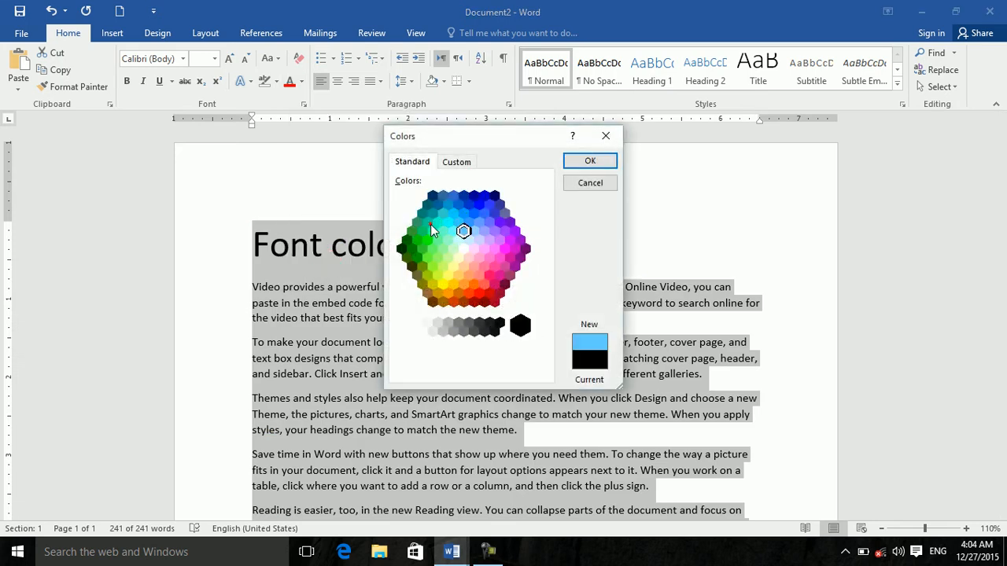
pyautogui.click(430, 224)
pyautogui.click(438, 275)
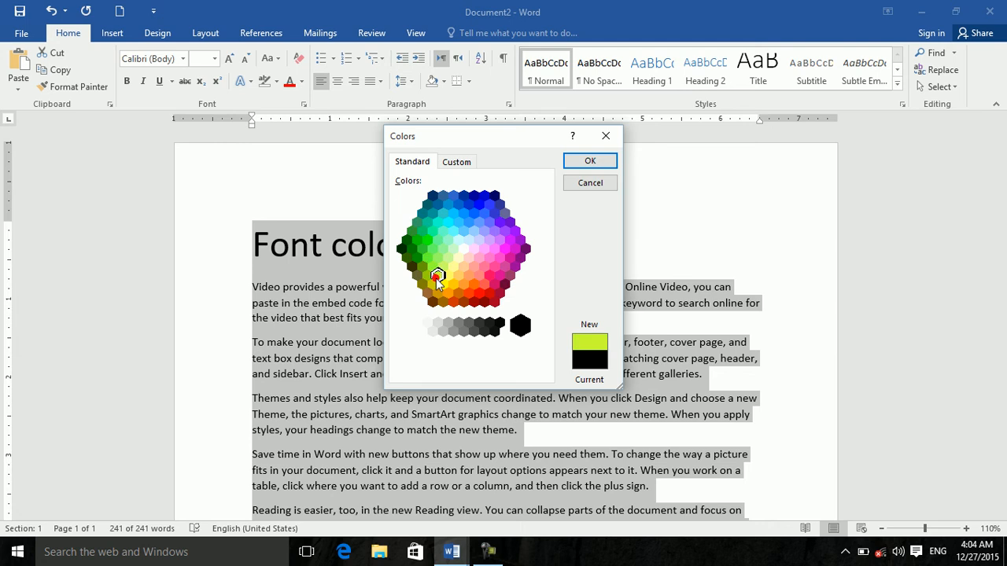
pyautogui.click(458, 162)
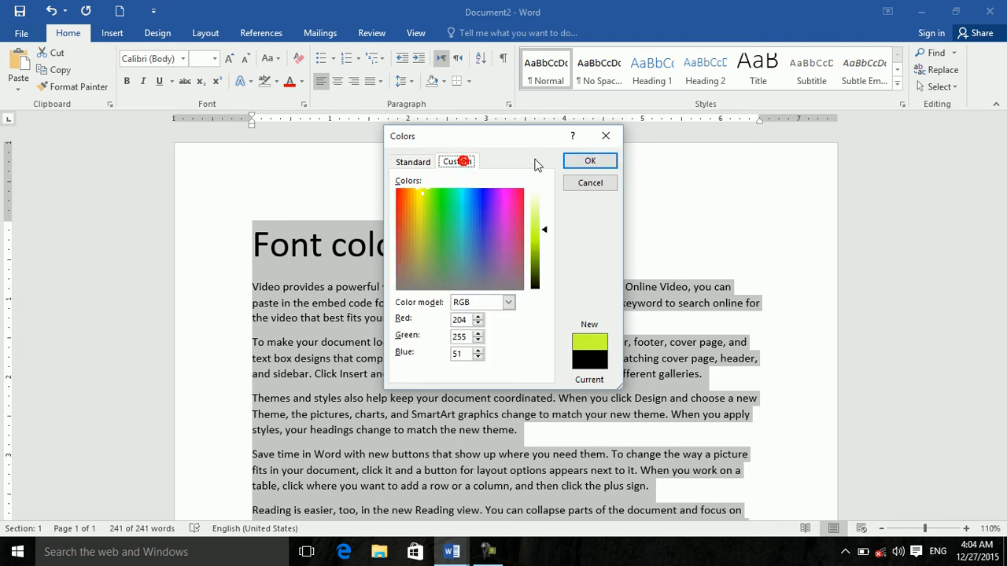
pyautogui.click(586, 162)
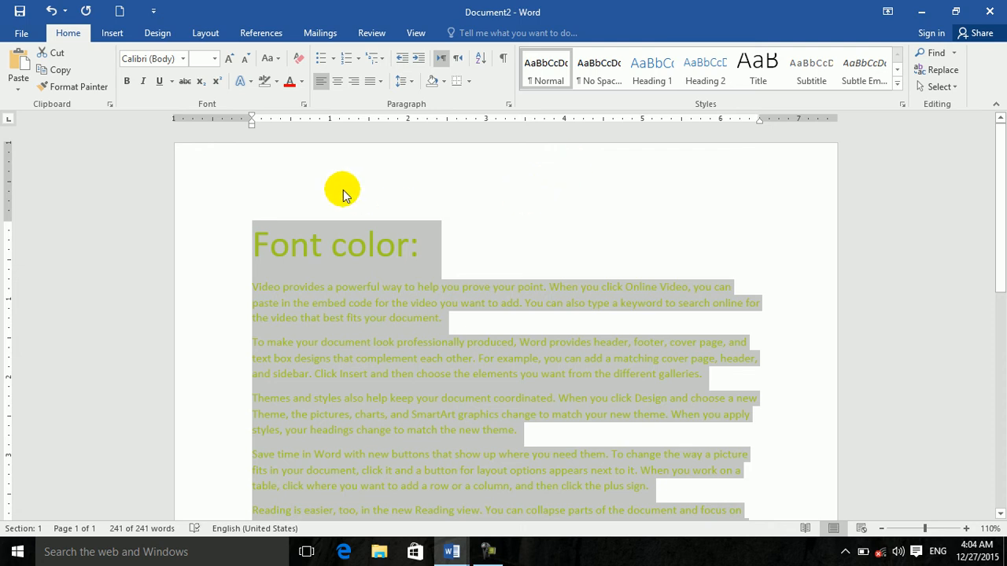
# Step: Reset the selected text's font color to Automatic and open the detailed gradient settings for the text fill
pyautogui.click(303, 81)
pyautogui.click(293, 101)
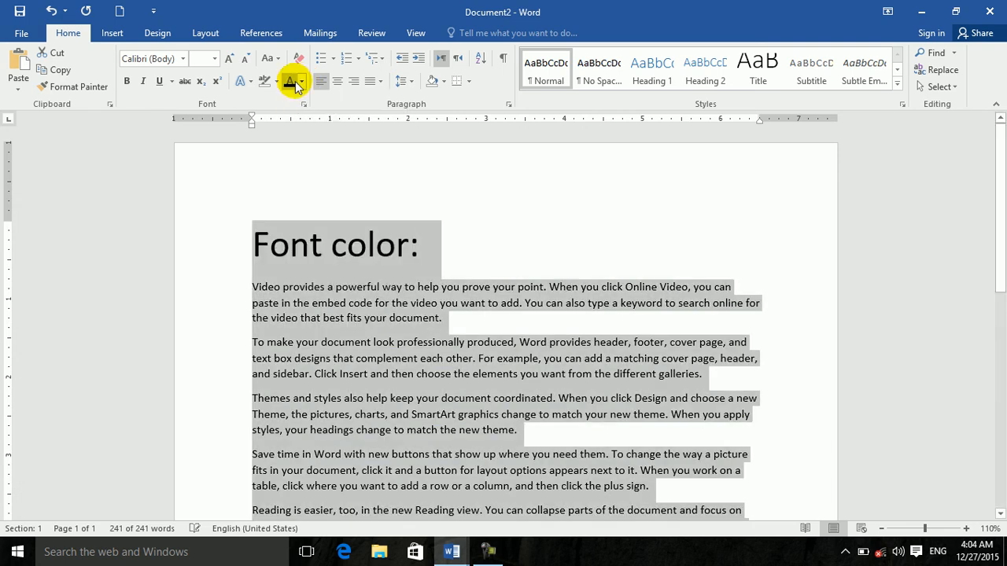
pyautogui.click(302, 81)
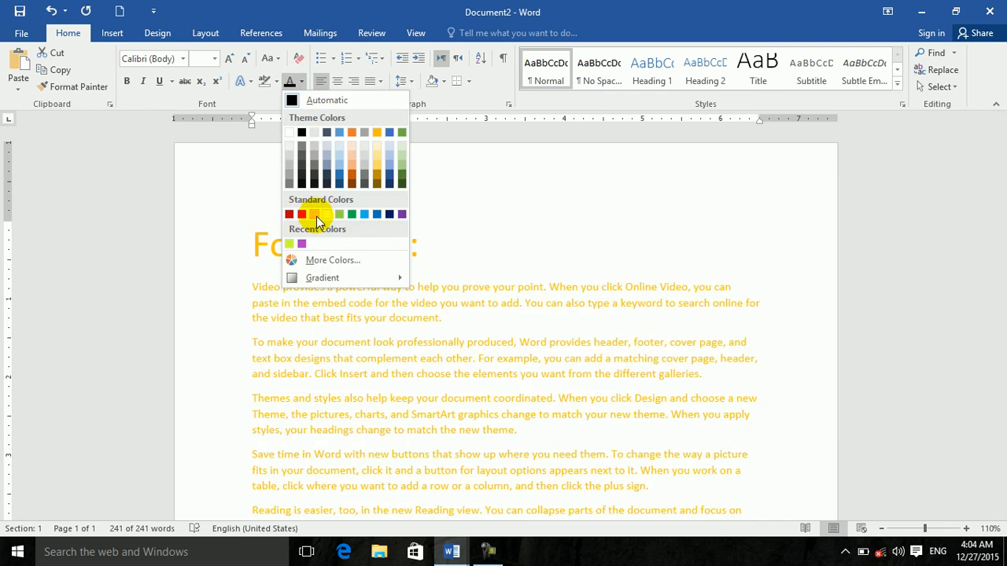
pyautogui.moveTo(330, 280)
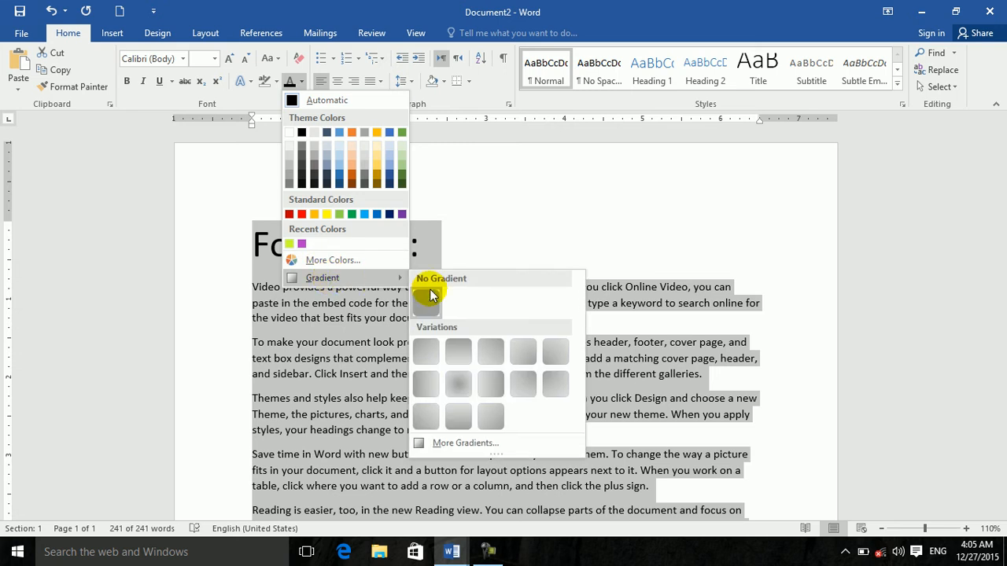
pyautogui.click(442, 445)
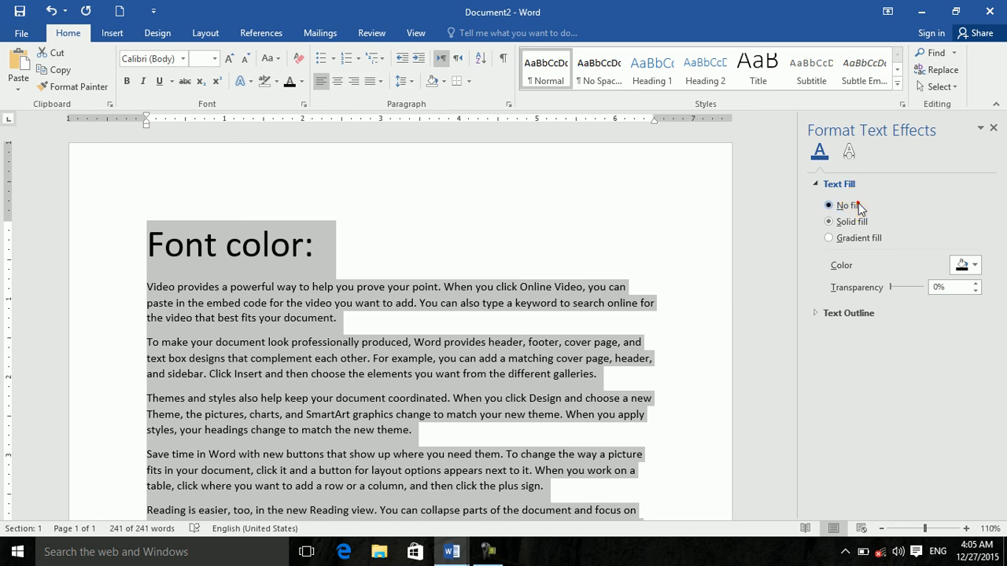
# Step: Try the selected text with no fill, then give it a solid standard green fill
pyautogui.click(848, 205)
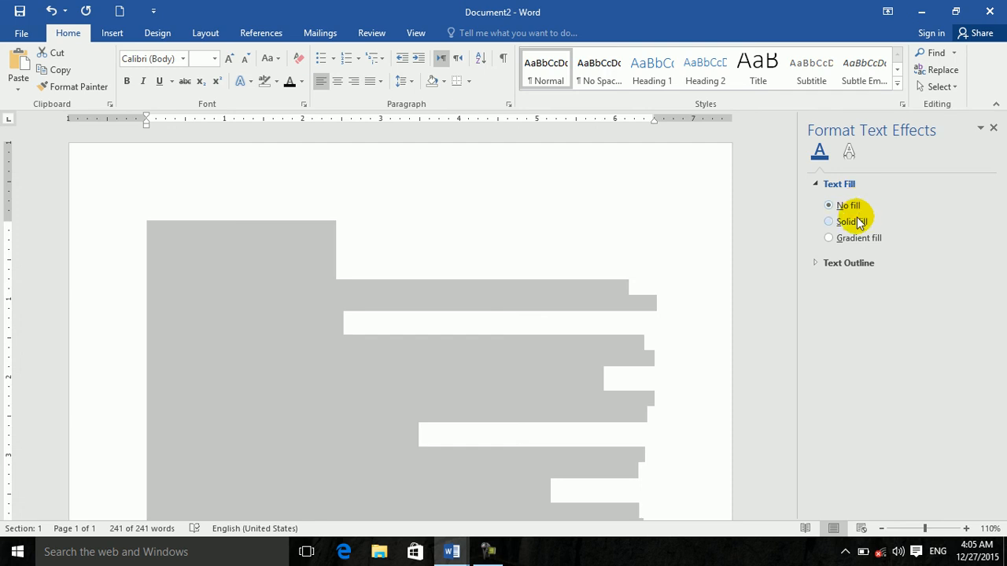
pyautogui.click(856, 221)
pyautogui.click(964, 266)
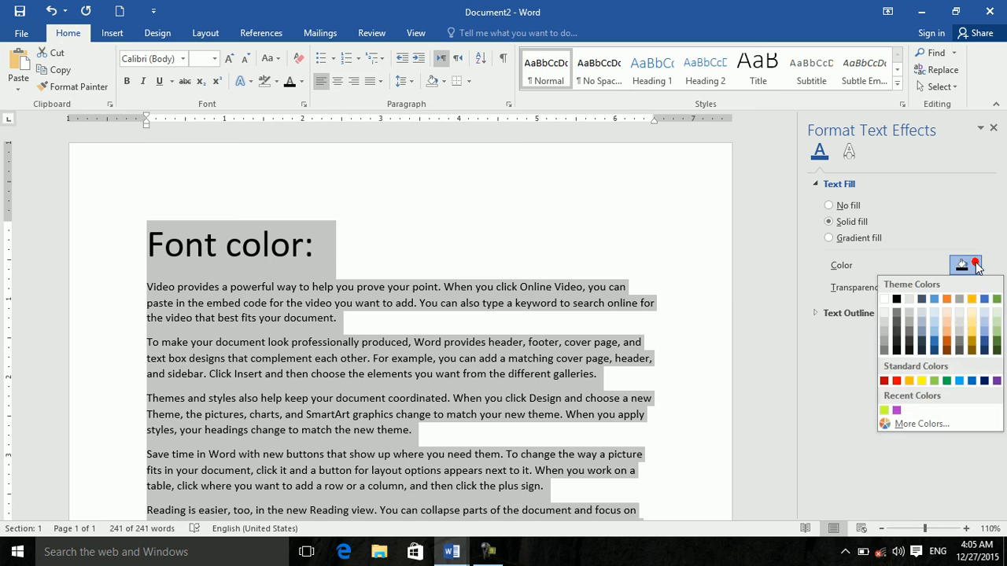
pyautogui.click(946, 381)
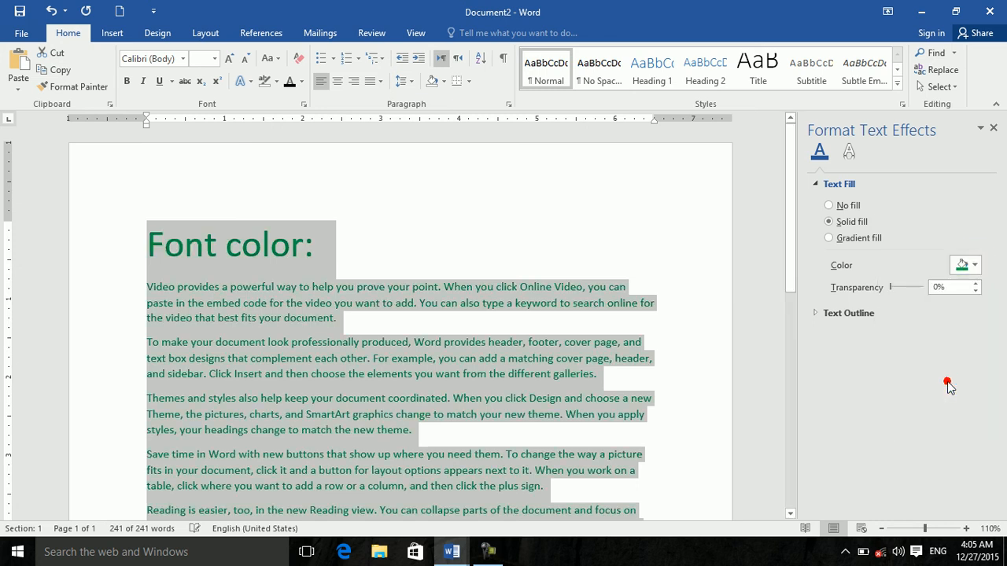
# Step: Change the text's solid fill to dark blue and then to standard red
pyautogui.click(975, 264)
pyautogui.click(984, 340)
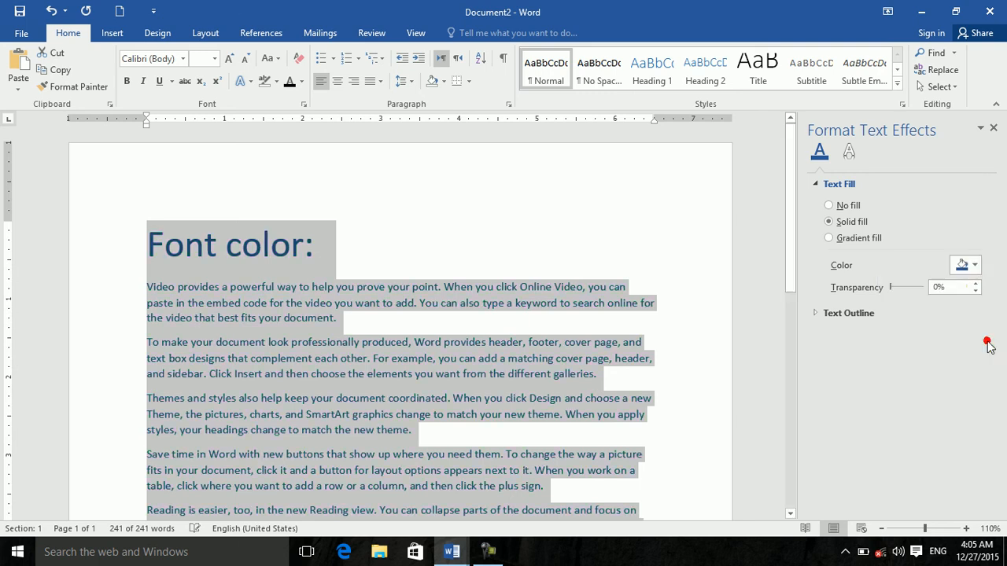
pyautogui.click(979, 267)
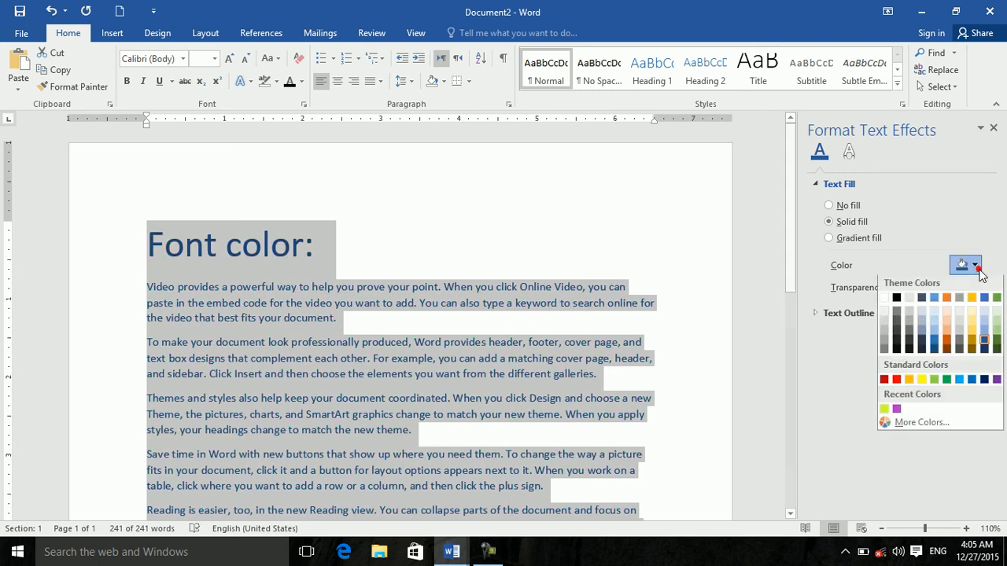
pyautogui.click(898, 384)
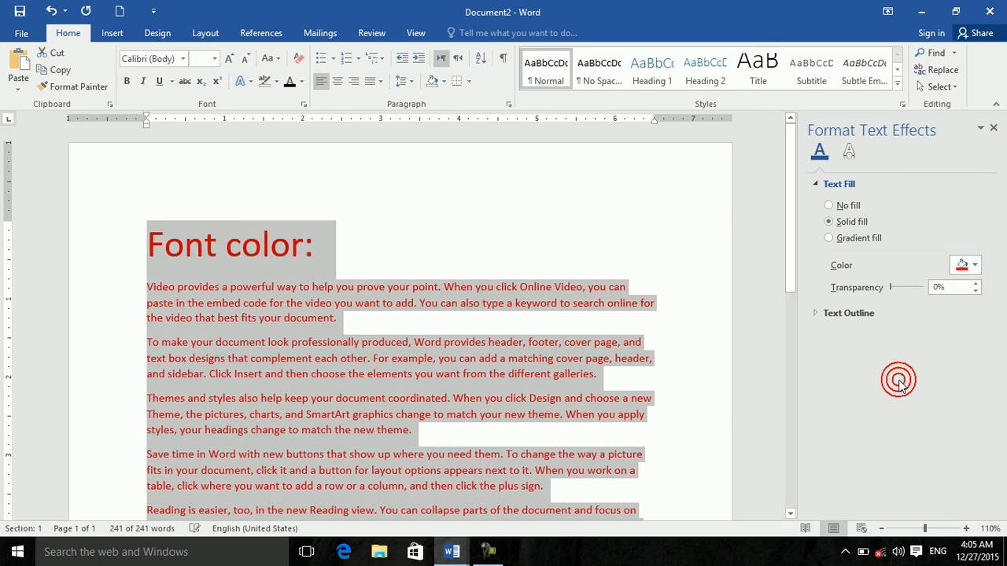
# Step: Compare the text with no fill against a solid white fill, ending on solid fill with its color choices open
pyautogui.click(843, 206)
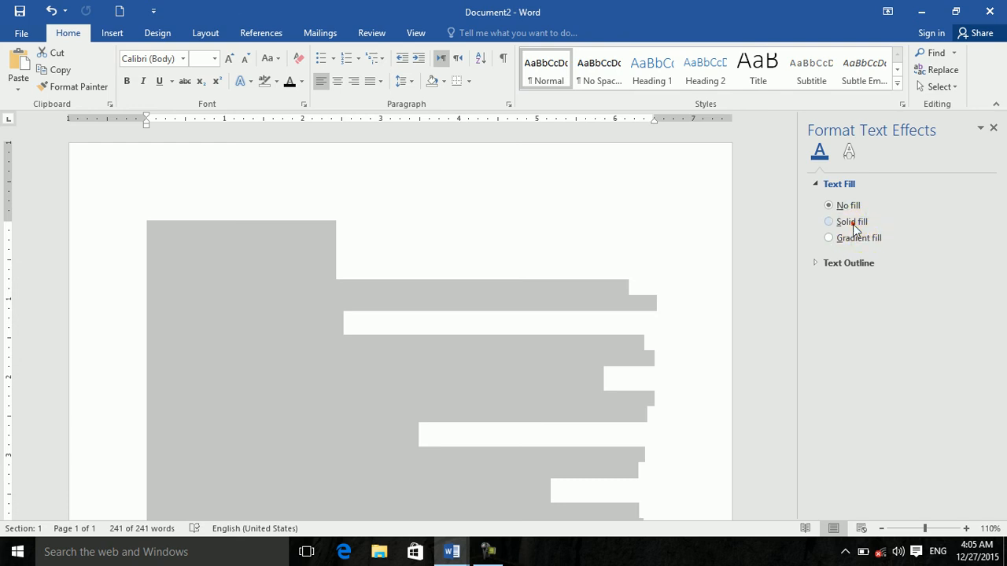
pyautogui.click(849, 223)
pyautogui.click(975, 267)
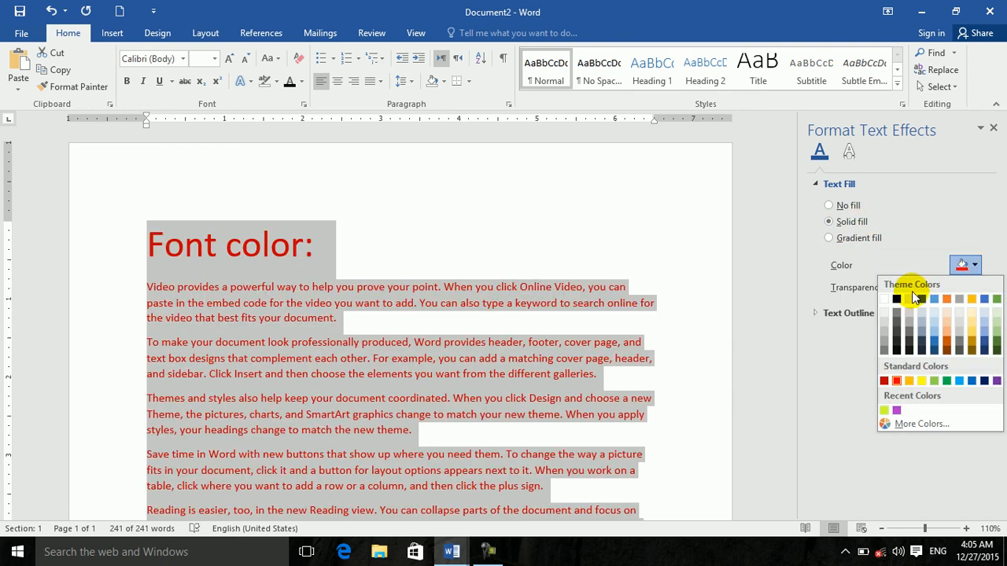
pyautogui.click(883, 299)
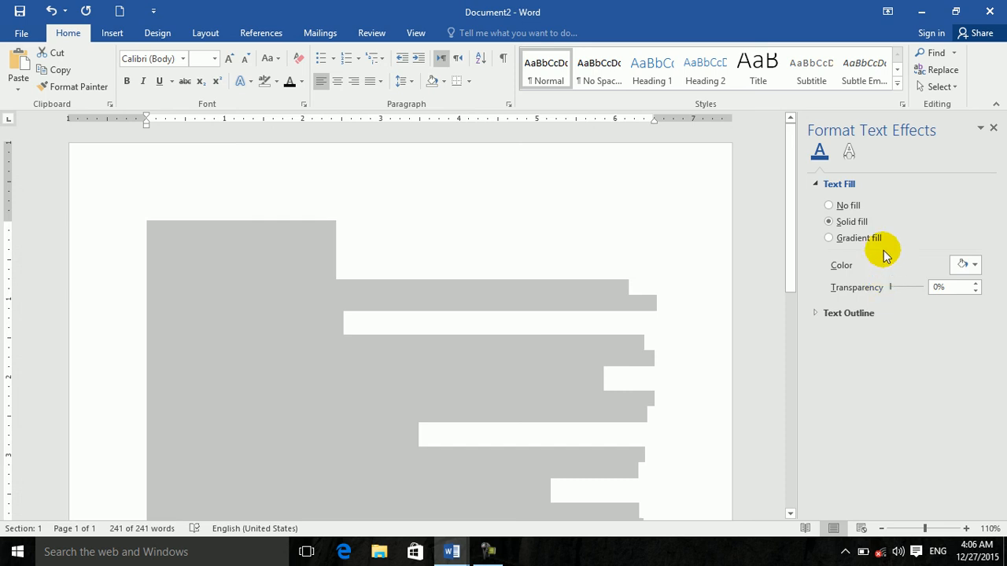
pyautogui.click(848, 205)
pyautogui.click(851, 227)
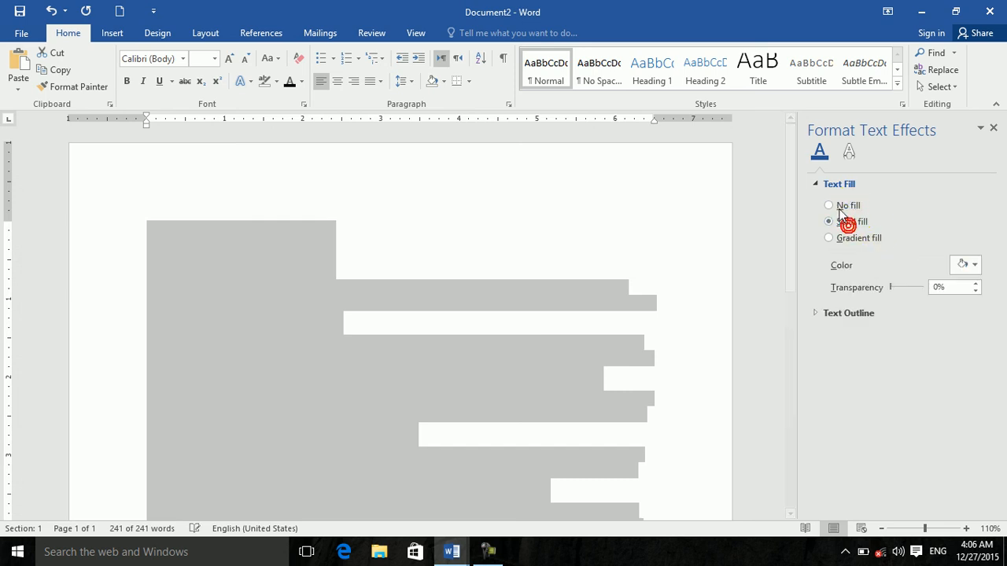
pyautogui.click(978, 264)
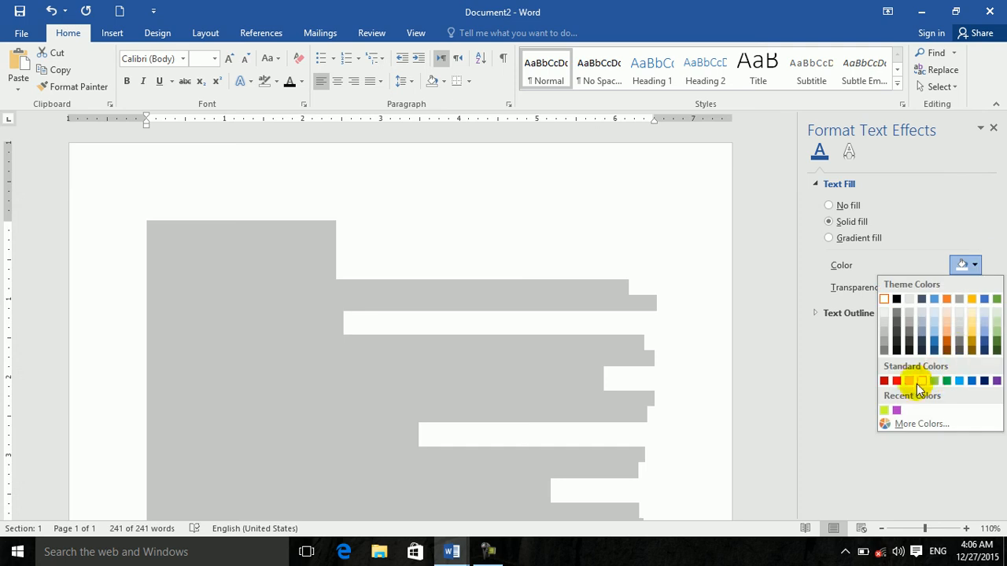
# Step: Give the text a gradient fill using the dark gold radial preset and remove its middle gradient stop
pyautogui.click(846, 238)
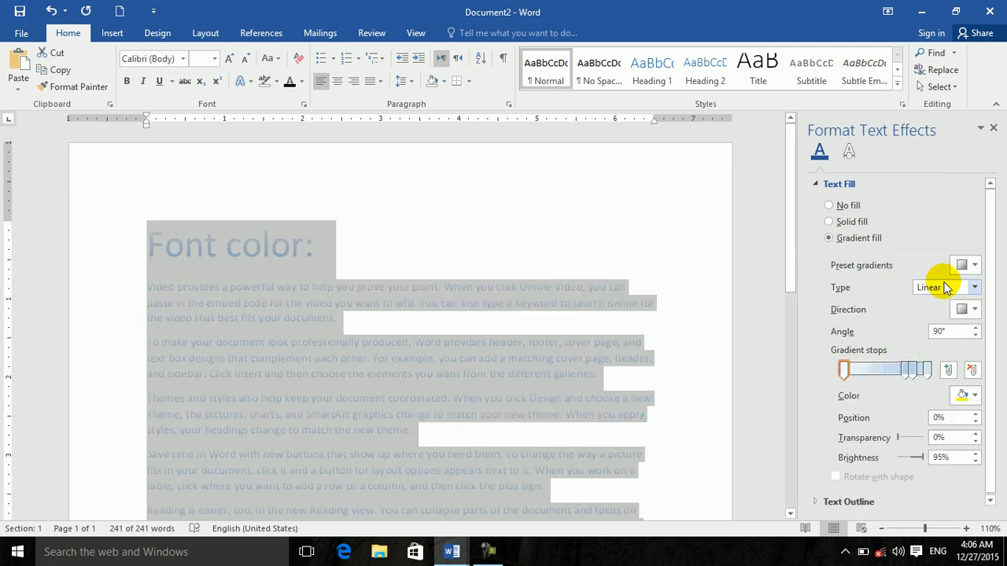
pyautogui.click(966, 267)
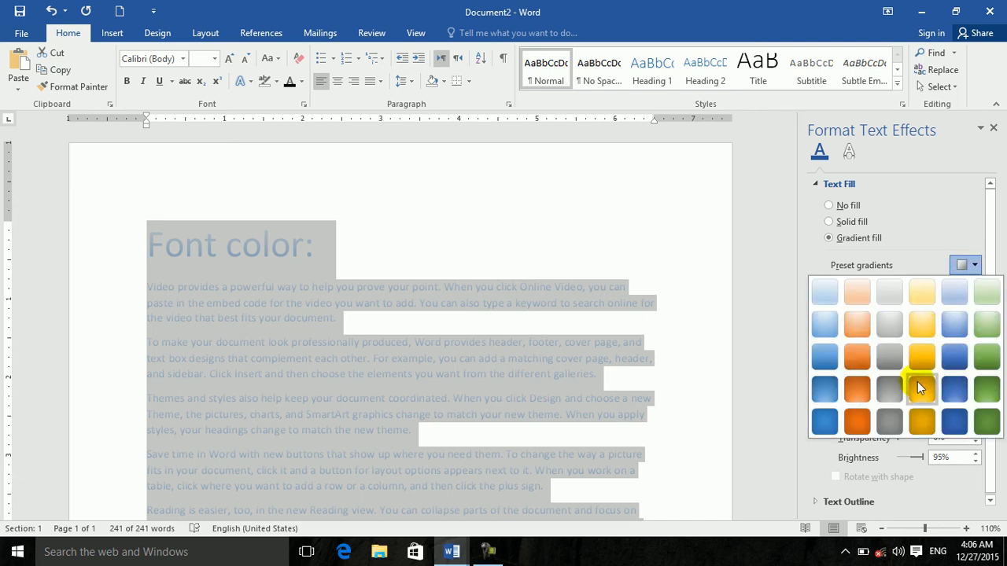
pyautogui.click(925, 390)
pyautogui.click(882, 370)
pyautogui.click(972, 370)
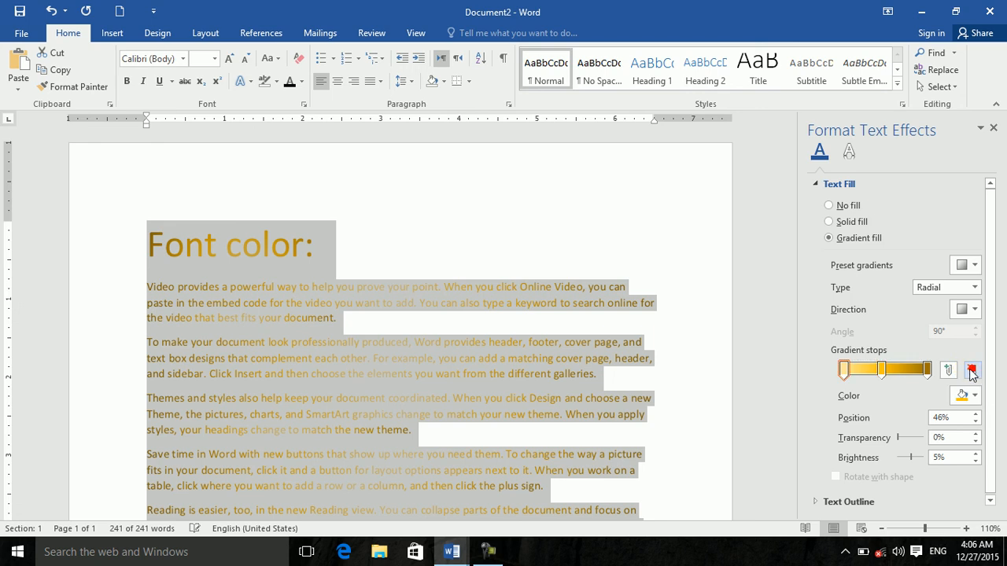
# Step: Add a gradient stop at 47% and color it standard green
pyautogui.click(883, 370)
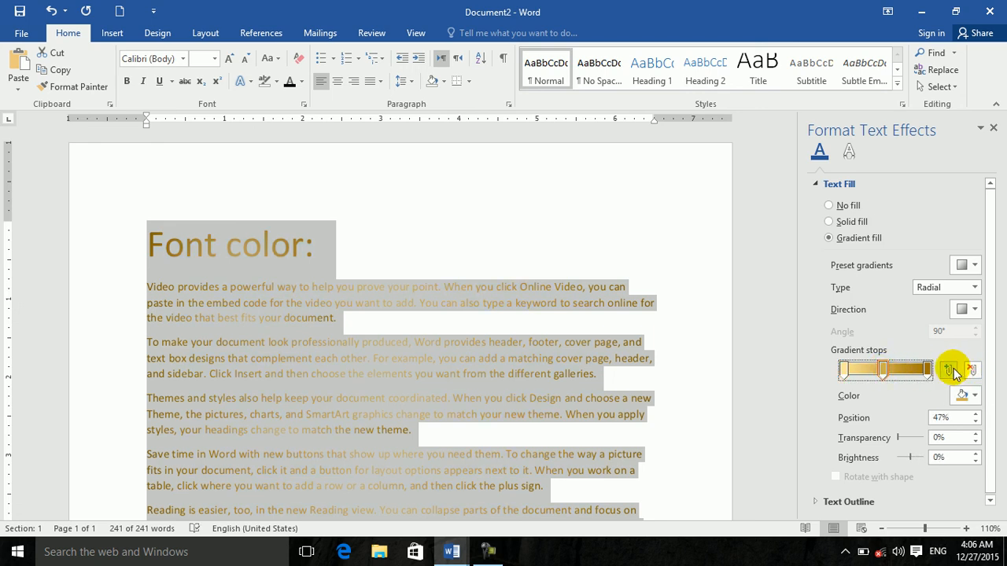
pyautogui.click(965, 396)
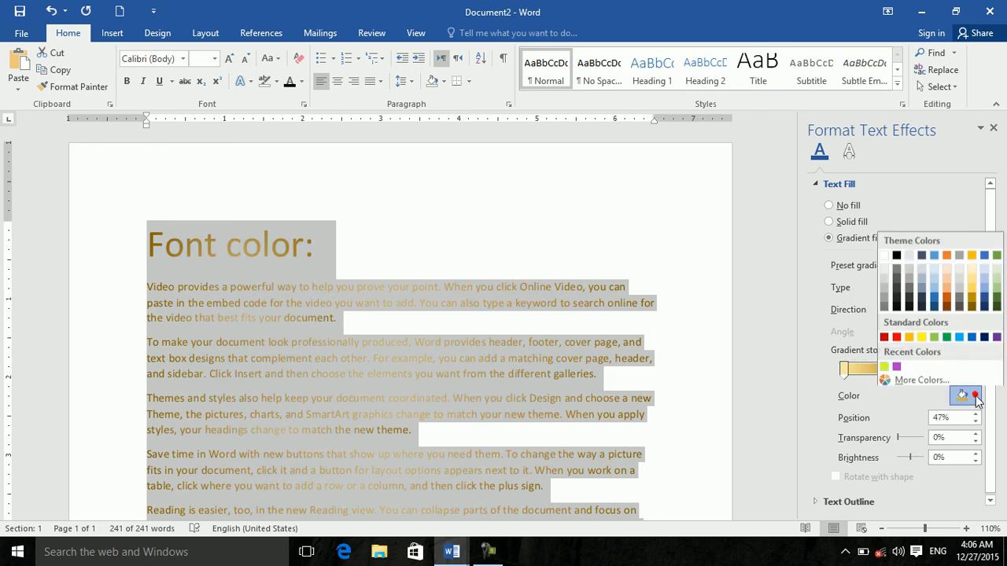
pyautogui.click(946, 335)
# Step: Add a gradient stop at 73% and color it standard red
pyautogui.moveTo(889, 369); pyautogui.dragTo(906, 371)
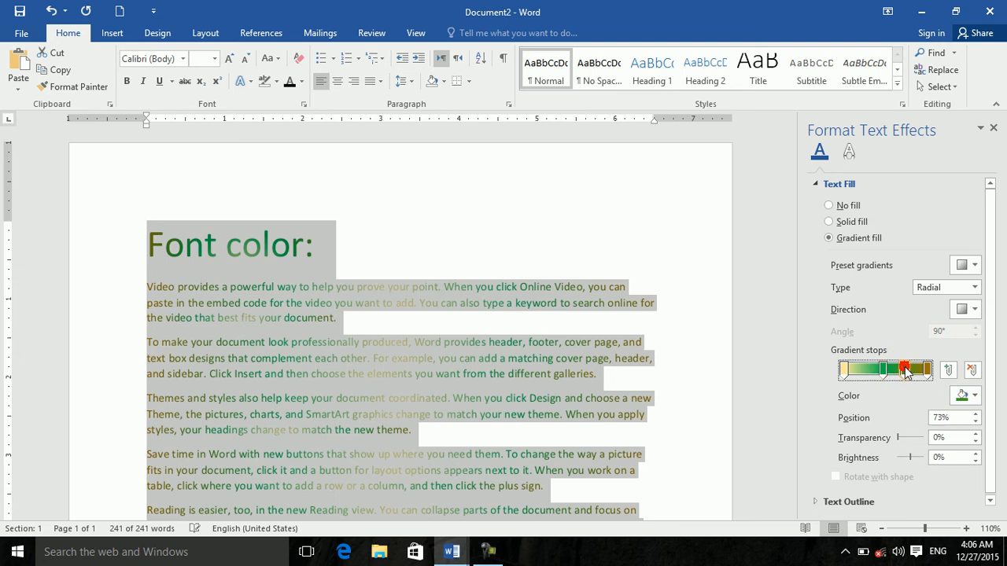
pyautogui.click(965, 396)
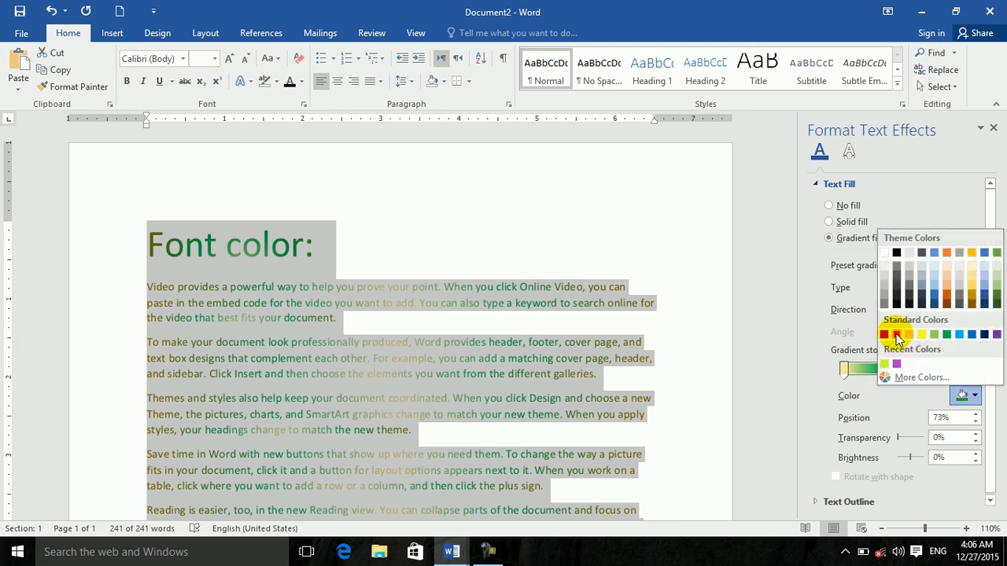
pyautogui.click(896, 364)
# Step: Add a gradient stop at 24% and color it black
pyautogui.click(864, 369)
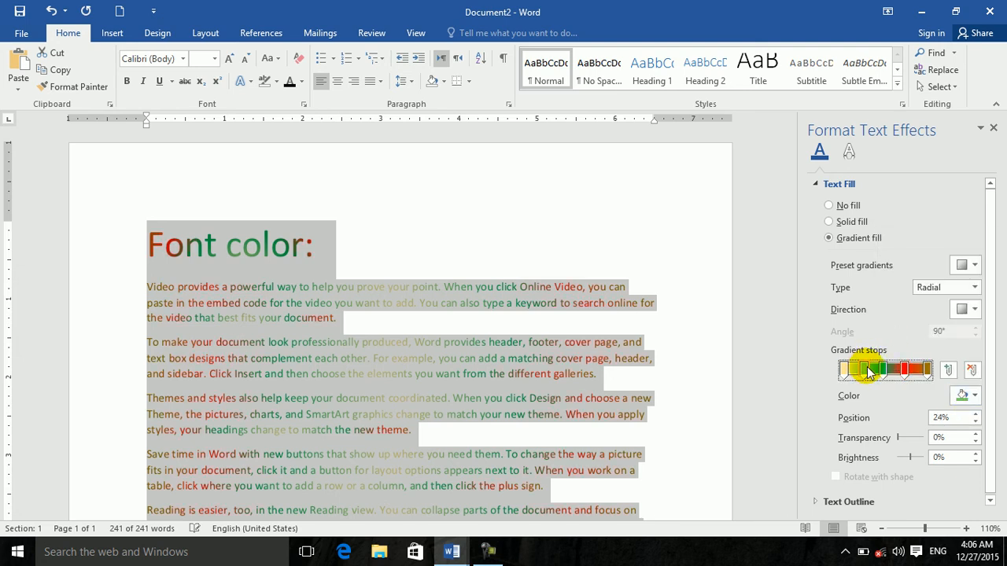
pyautogui.click(967, 387)
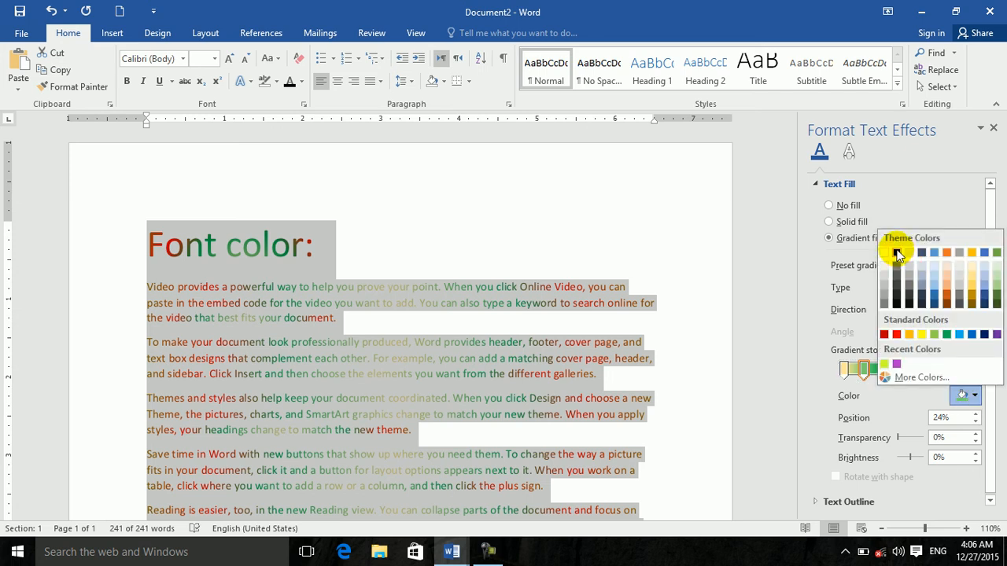
pyautogui.click(896, 252)
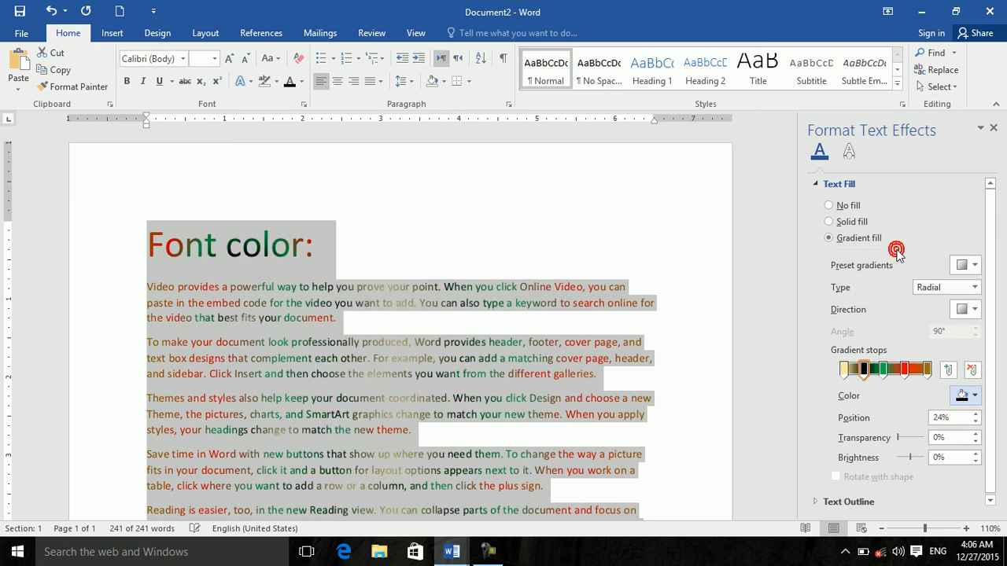
# Step: Add a gradient stop at 65% to the text fill and color it standard yellow
pyautogui.click(897, 368)
pyautogui.moveTo(911, 373)
pyautogui.mouseDown()
pyautogui.moveTo(892, 367)
pyautogui.moveTo(904, 365)
pyautogui.moveTo(900, 372)
pyautogui.mouseUp()
pyautogui.click(974, 395)
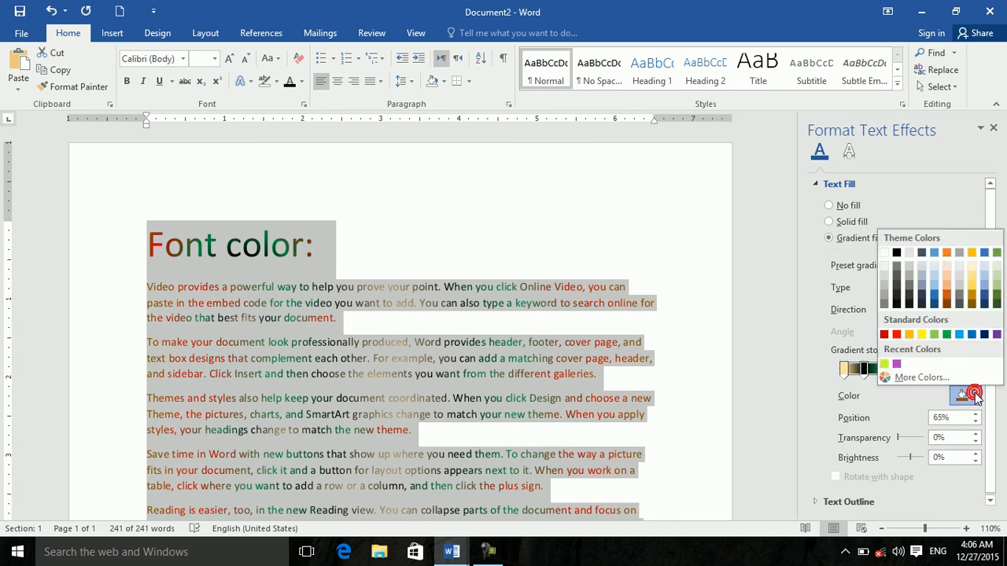
pyautogui.click(922, 335)
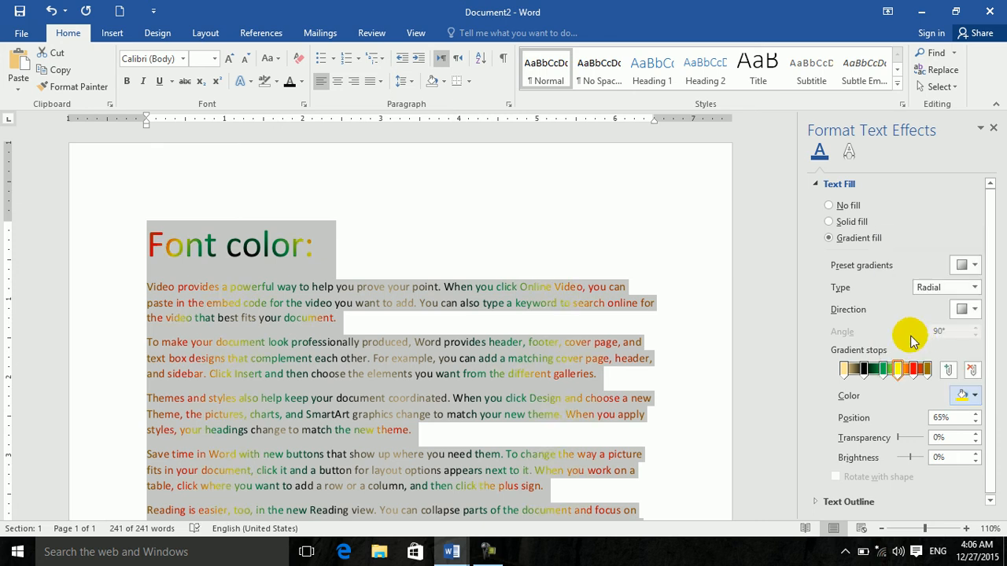
# Step: Set the text gradient type to Rectangular with the direction running from the center
pyautogui.click(974, 287)
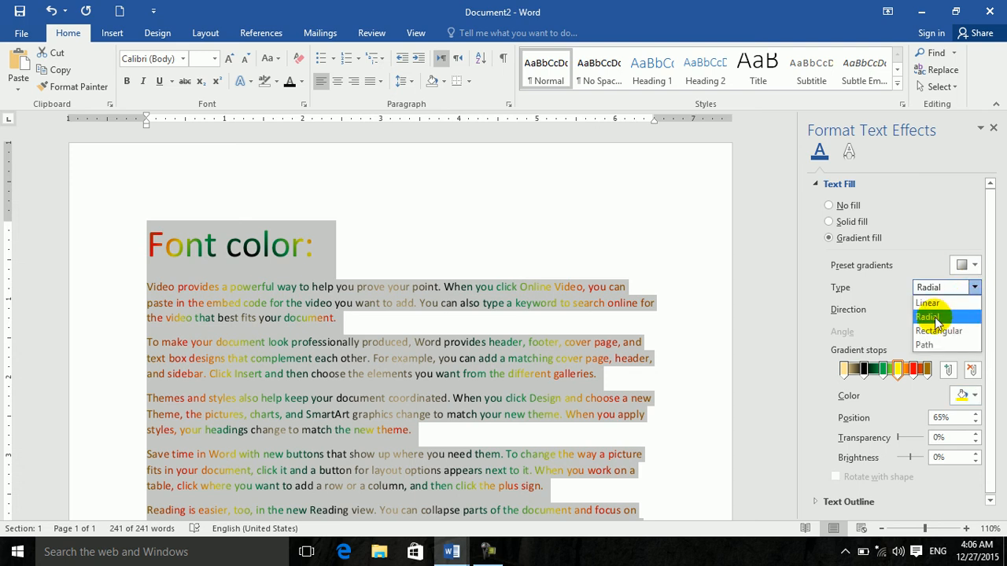
pyautogui.click(940, 327)
pyautogui.click(967, 310)
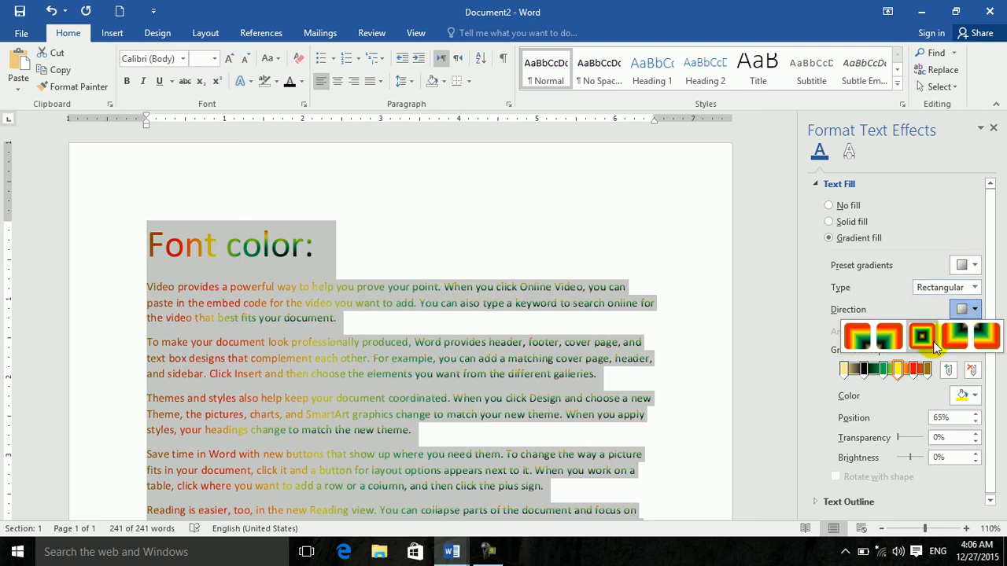
pyautogui.click(929, 343)
# Step: Switch the text gradient type to Linear and set its angle to 170°
pyautogui.click(974, 287)
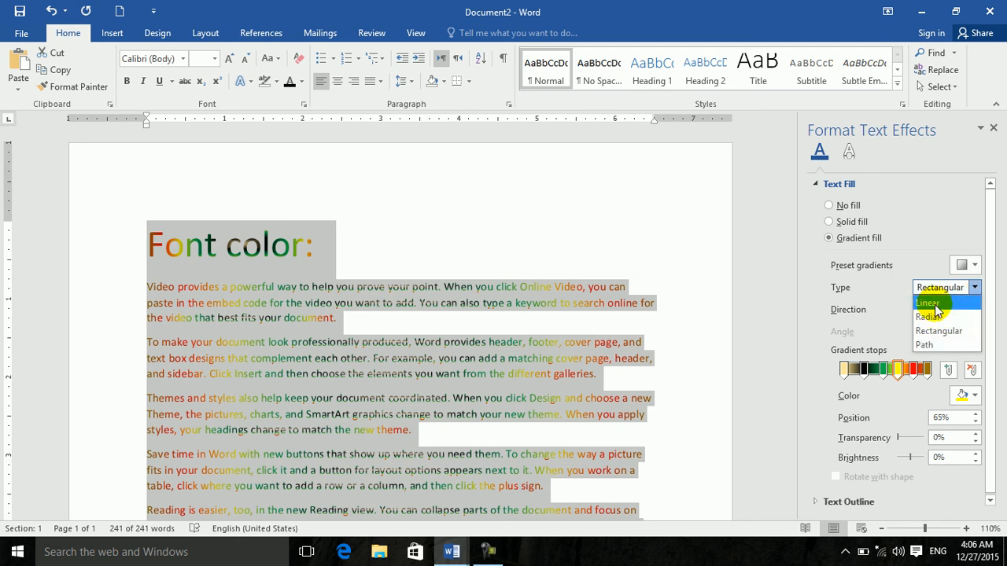
pyautogui.click(935, 304)
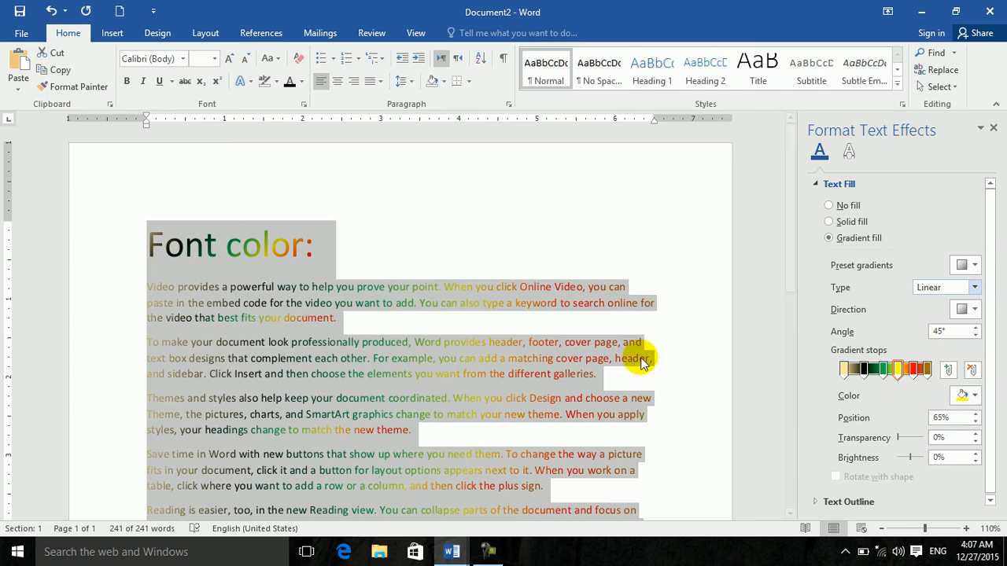
pyautogui.click(975, 332)
pyautogui.click(975, 331)
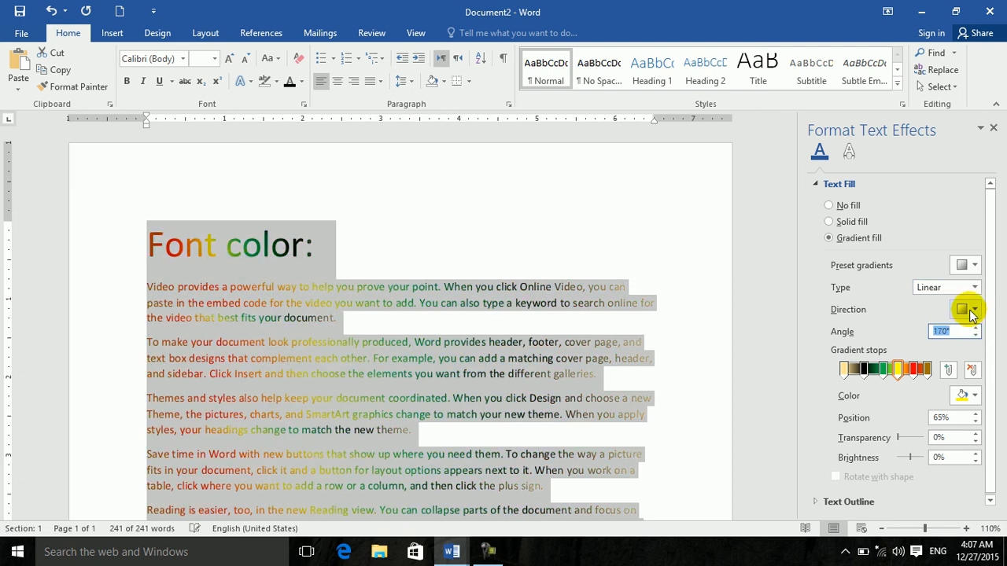
# Step: Set the gradient direction to Linear Right and move the yellow gradient stop to 67%
pyautogui.click(972, 309)
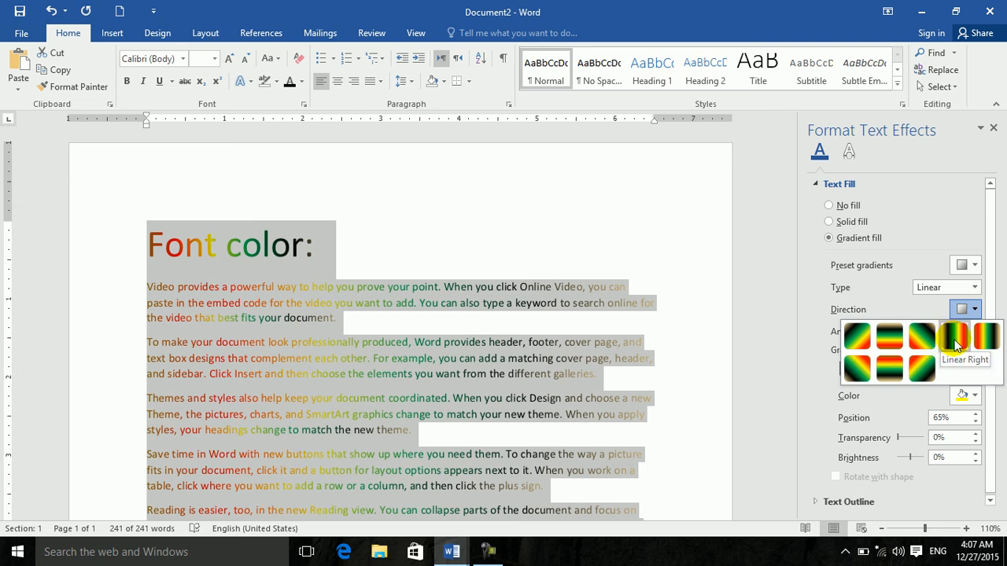
pyautogui.click(956, 336)
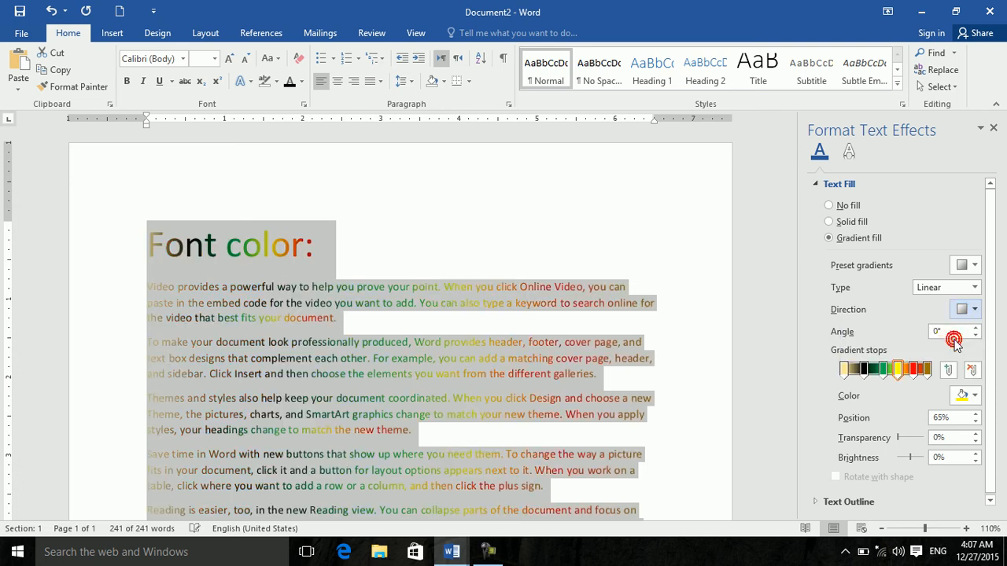
pyautogui.click(978, 416)
pyautogui.click(977, 416)
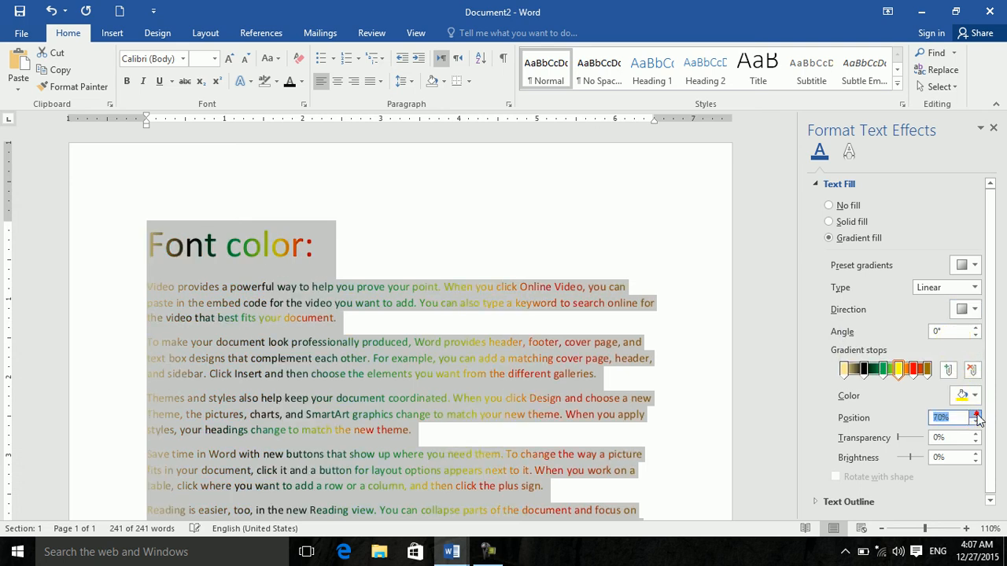
pyautogui.click(974, 424)
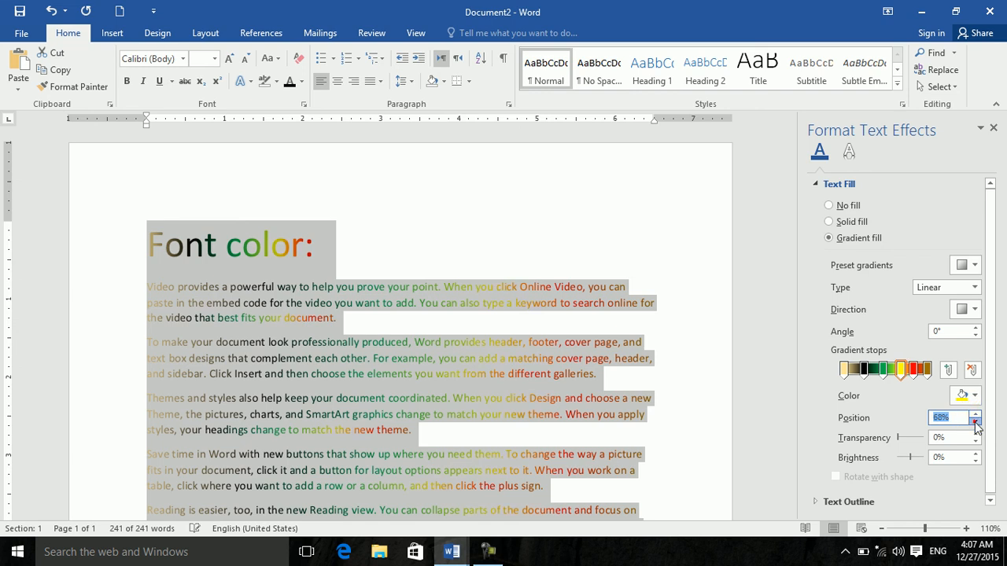
# Step: Move the black gradient stop to 21% and set its transparency to 5%
pyautogui.click(864, 368)
pyautogui.click(975, 413)
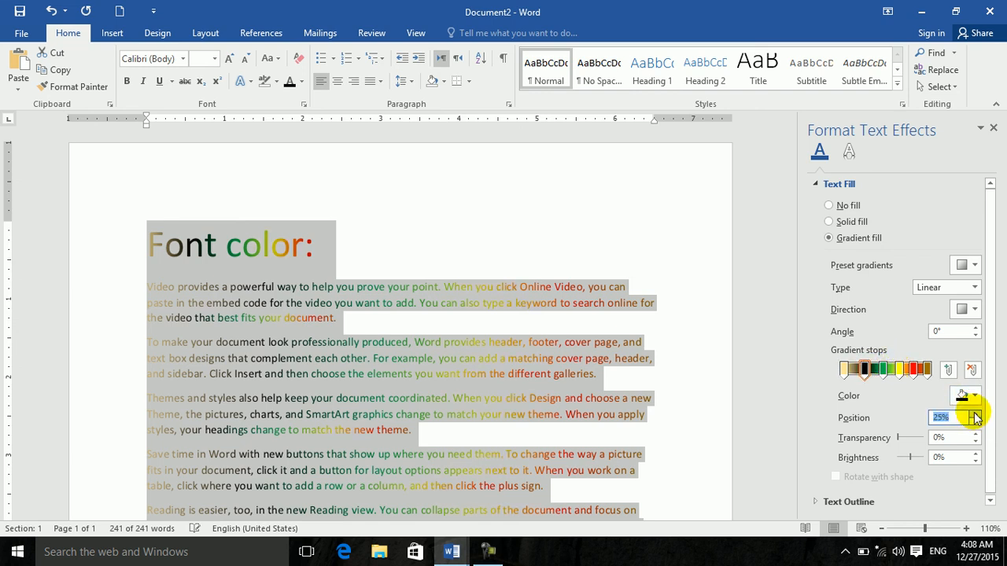
pyautogui.click(976, 421)
pyautogui.click(976, 422)
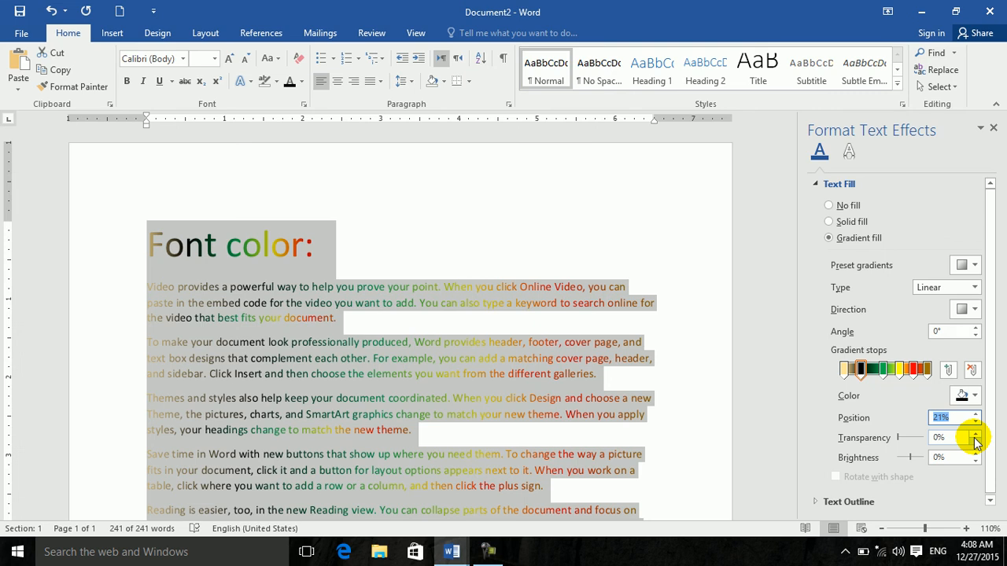
pyautogui.click(976, 434)
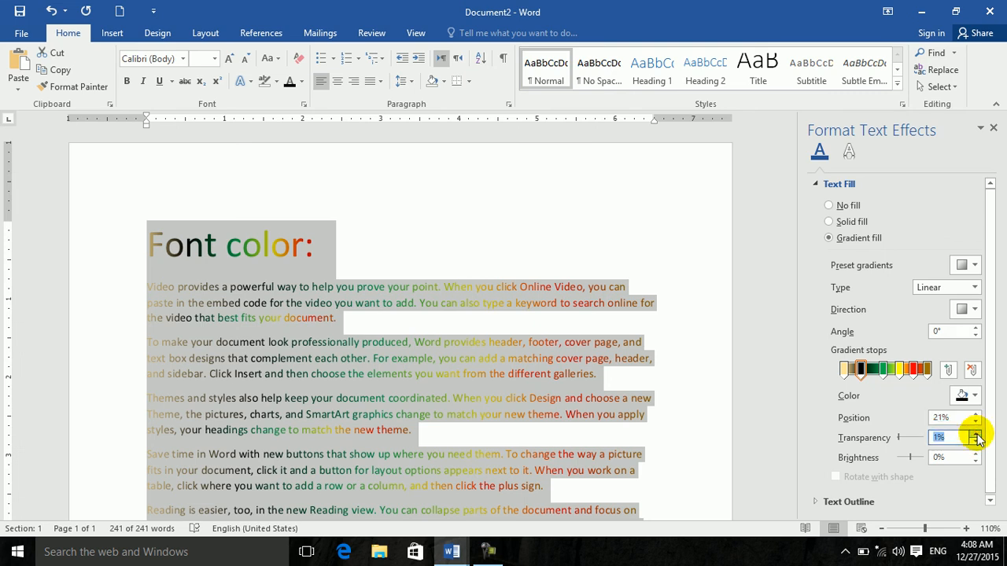
pyautogui.click(975, 434)
pyautogui.click(976, 434)
pyautogui.click(976, 434)
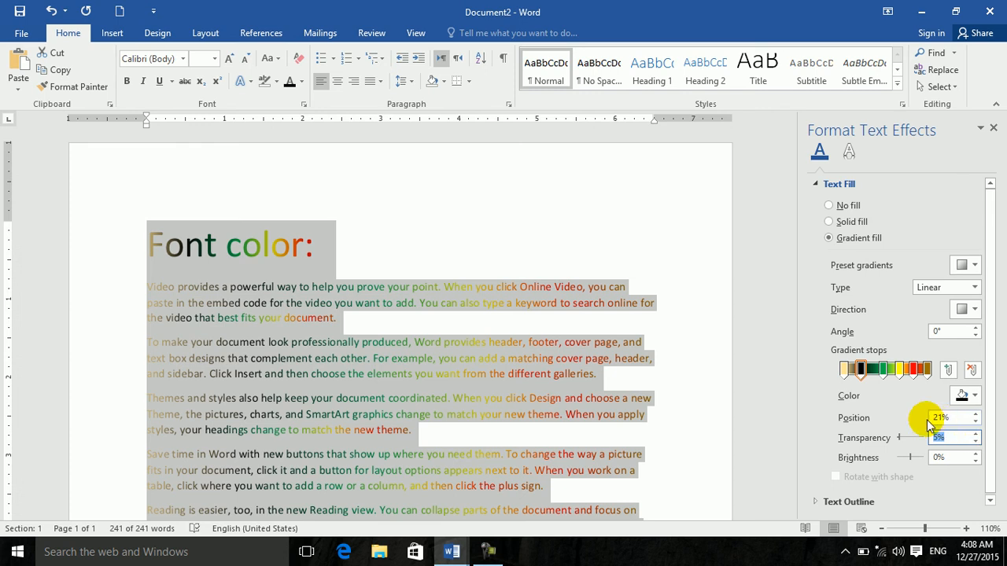
# Step: Change the font of the "Font color:" heading to Impact
pyautogui.click(323, 228)
pyautogui.click(144, 228)
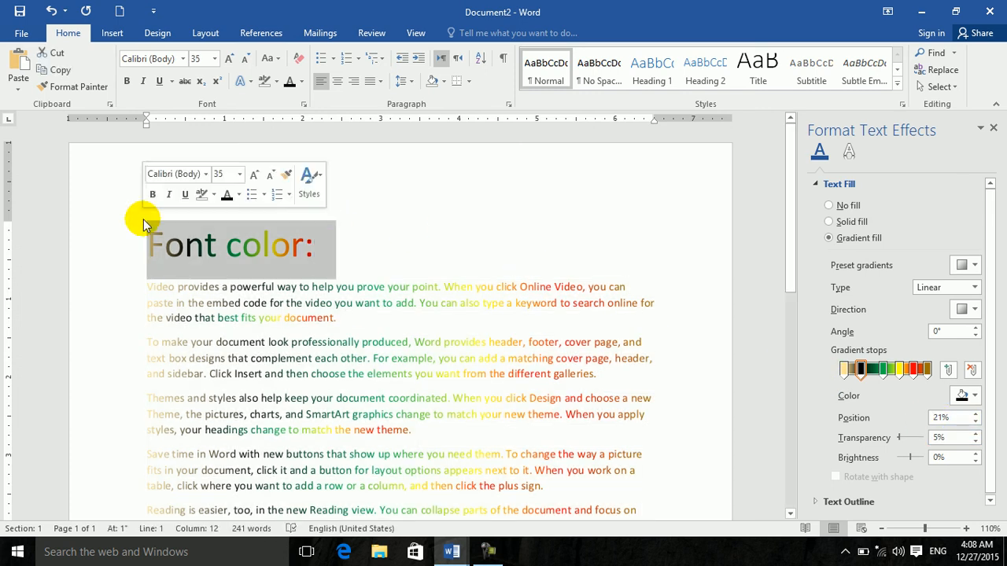
pyautogui.click(151, 59)
pyautogui.write('Impact')
pyautogui.press('Return')
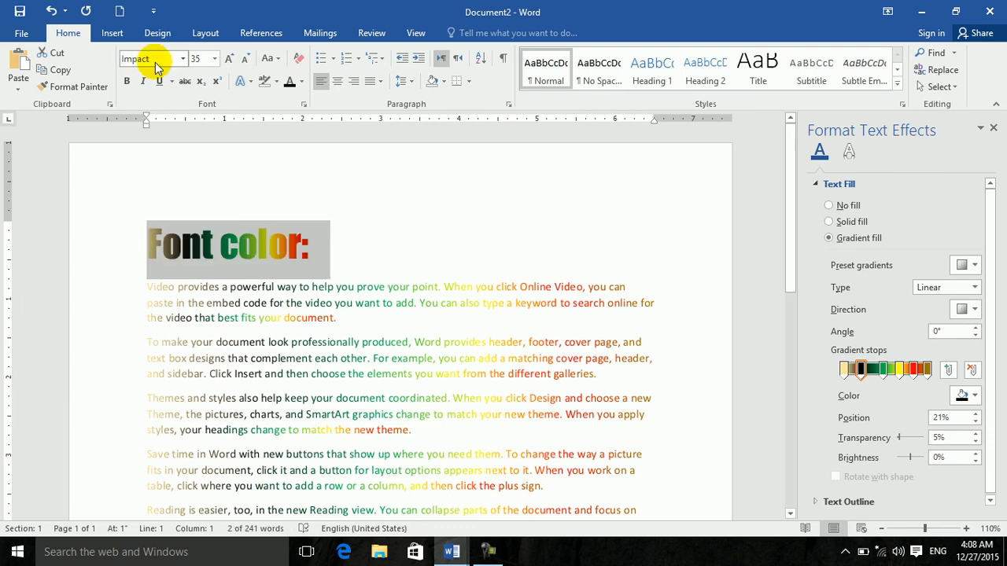
# Step: Enlarge the "Font color:" heading to a font size of 81
pyautogui.hotkey('ctrl', ']')
pyautogui.hotkey('ctrl', ']')
pyautogui.hotkey('ctrl', ']')
pyautogui.hotkey('ctrl', ']')
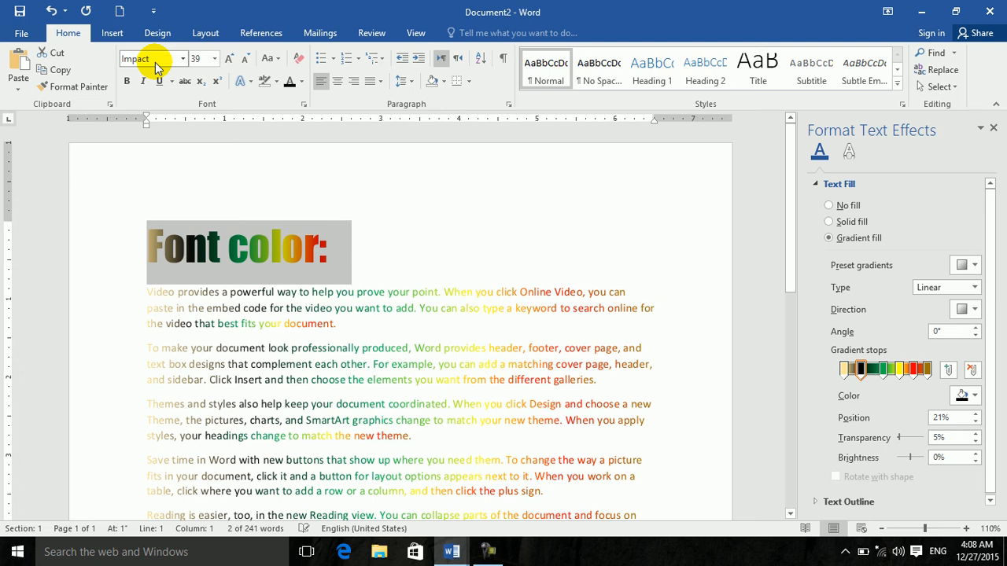
pyautogui.hotkey('ctrl', ']')
pyautogui.hotkey('ctrl', ']')
pyautogui.hotkey('ctrl', ']')
pyautogui.hotkey('ctrl', ']')
pyautogui.hotkey('ctrl', ']')
pyautogui.hotkey('ctrl', ']')
pyautogui.hotkey('ctrl', ']')
pyautogui.hotkey('ctrl', ']')
pyautogui.hotkey('ctrl', ']')
pyautogui.hotkey('ctrl', ']')
pyautogui.hotkey('ctrl', ']')
pyautogui.hotkey('ctrl', ']')
pyautogui.hotkey('ctrl', ']')
pyautogui.hotkey('ctrl', ']')
pyautogui.hotkey('ctrl', ']')
pyautogui.hotkey('ctrl', ']')
pyautogui.hotkey('ctrl', ']')
pyautogui.hotkey('ctrl', ']')
pyautogui.hotkey('ctrl', ']')
pyautogui.hotkey('ctrl', ']')
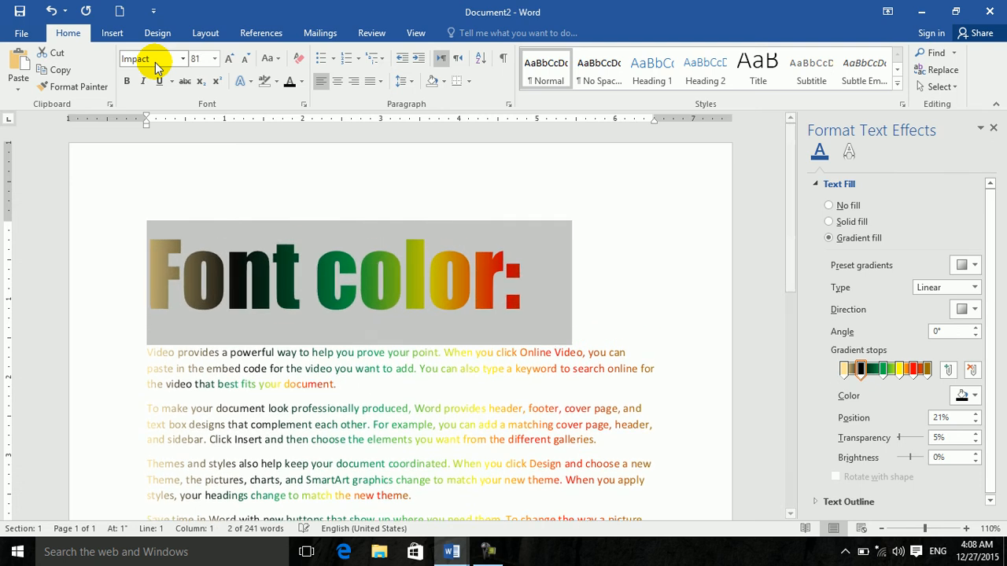
# Step: Draw a rectangle about 0.83" high and 5.26" wide over the "Font color:" heading
pyautogui.click(112, 33)
pyautogui.click(201, 75)
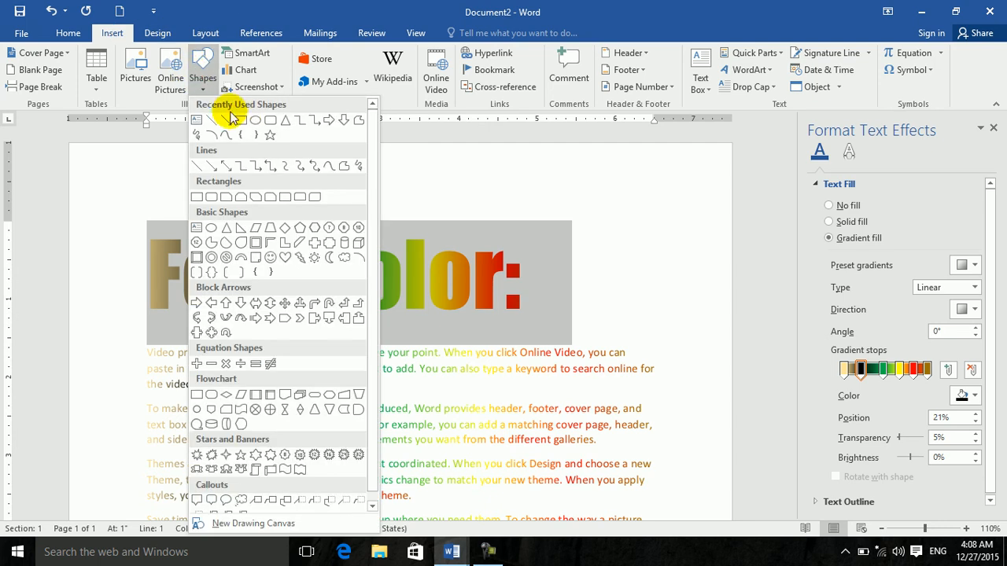
pyautogui.click(240, 119)
pyautogui.moveTo(128, 244); pyautogui.dragTo(539, 310)
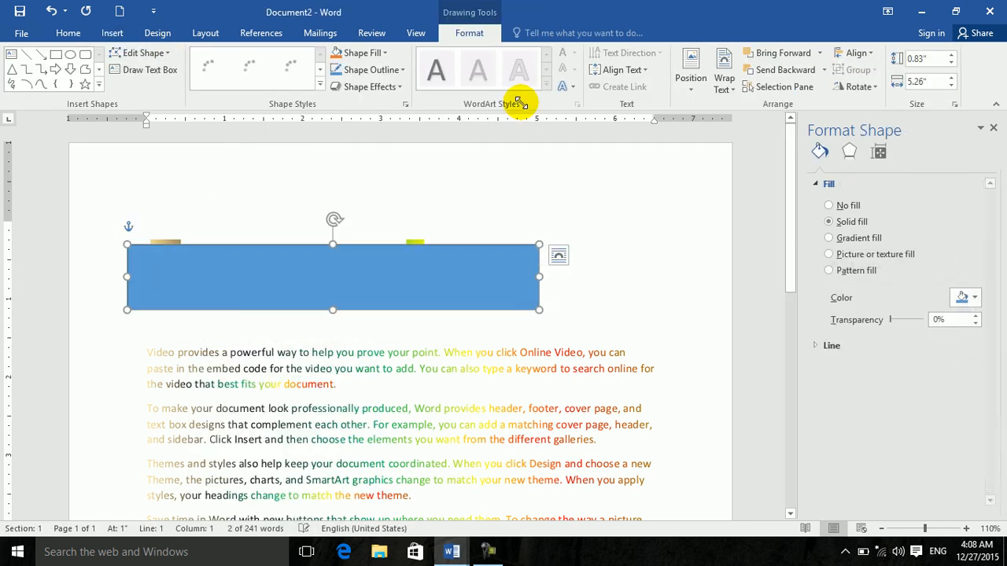
# Step: Give the rectangle the solid black theme style and set its text wrapping to Behind Text
pyautogui.click(319, 82)
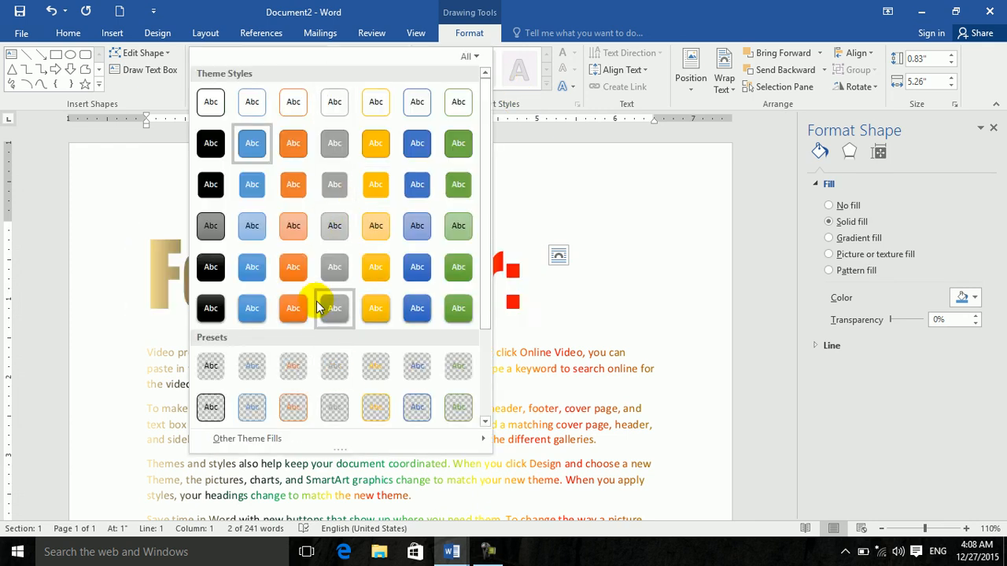
pyautogui.click(211, 146)
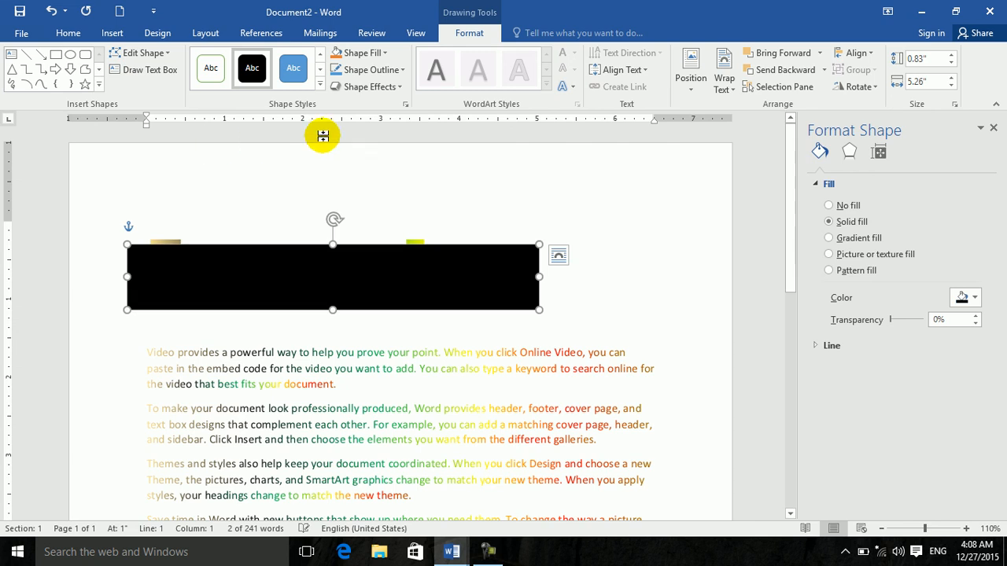
pyautogui.click(690, 72)
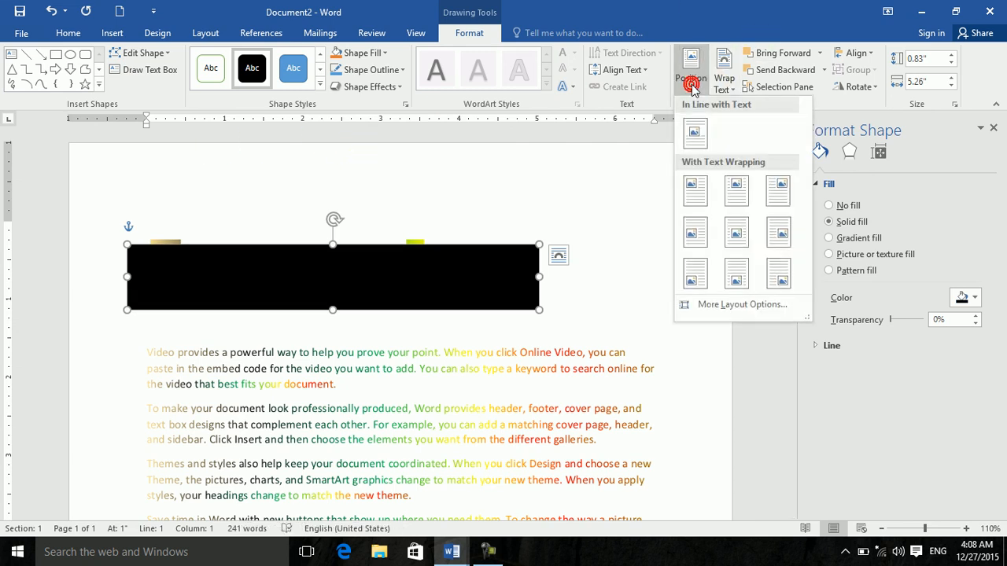
pyautogui.click(724, 79)
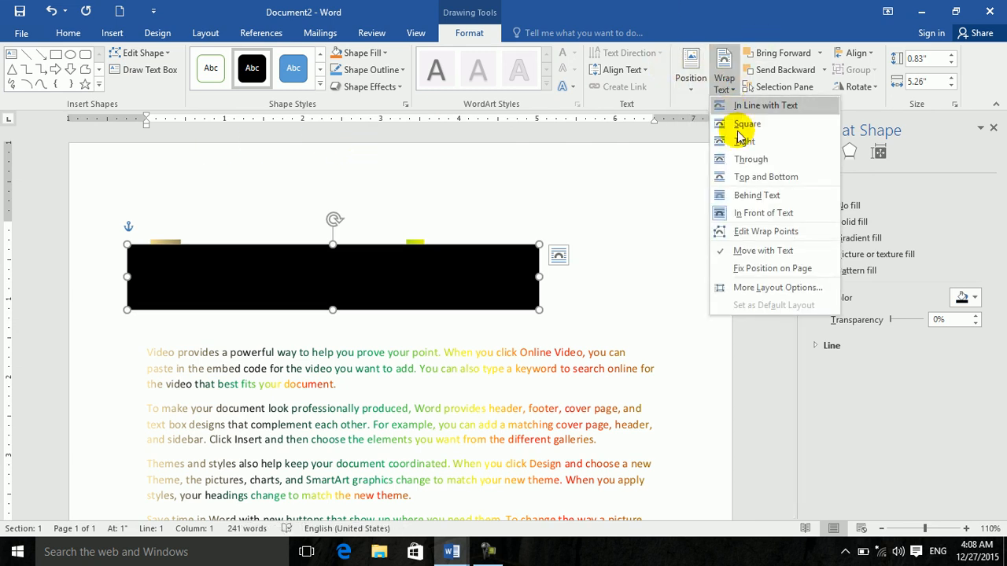
pyautogui.click(754, 198)
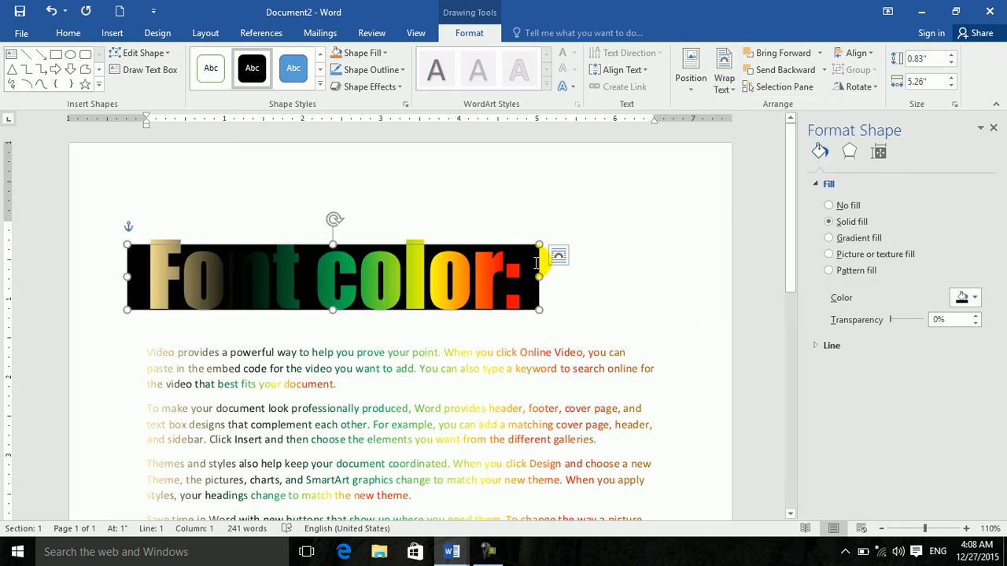
# Step: Resize the rectangle to about 0.83" high by 5.08" wide and give it a gradient fill
pyautogui.moveTo(539, 245); pyautogui.dragTo(525, 244)
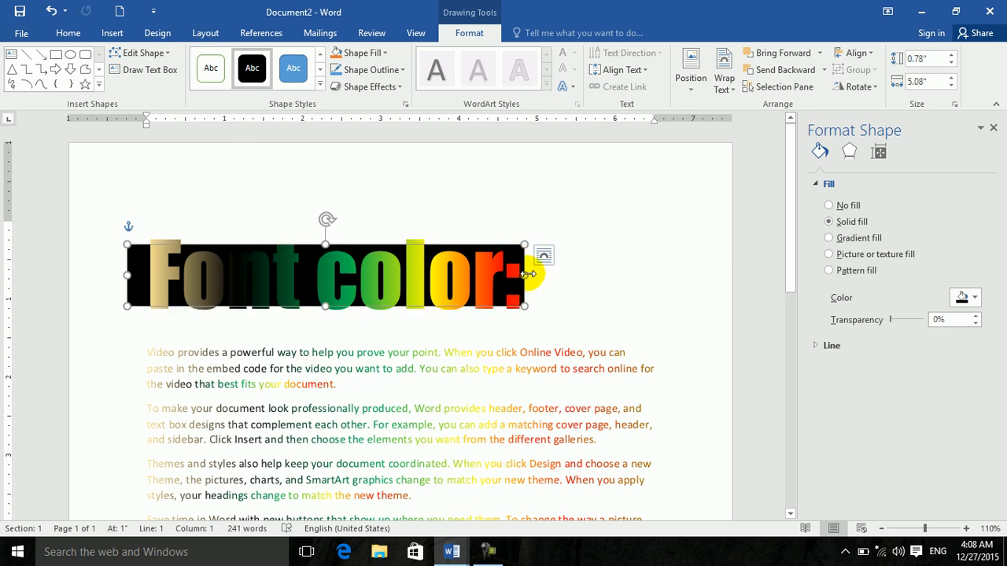
pyautogui.moveTo(526, 309); pyautogui.dragTo(525, 311)
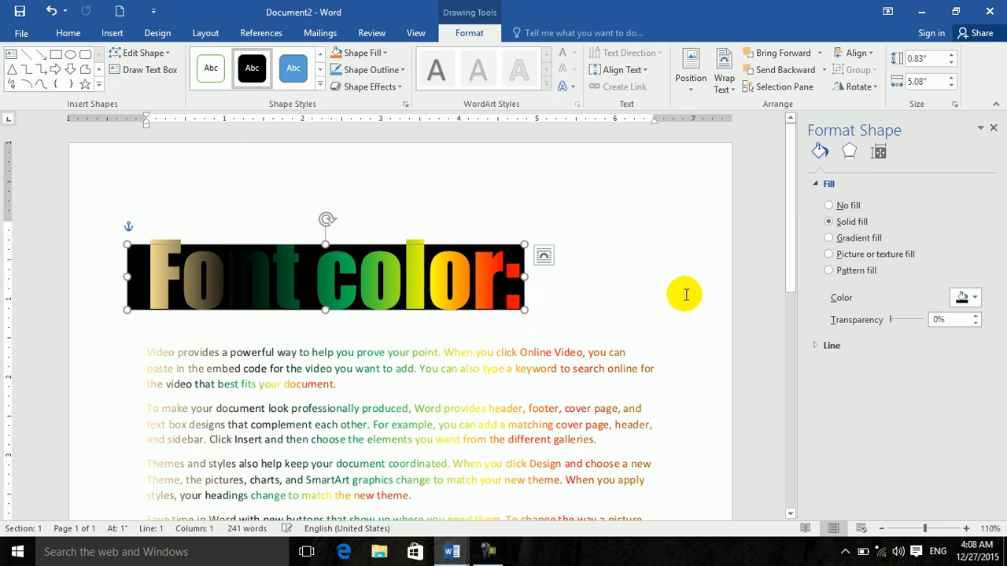
pyautogui.click(829, 238)
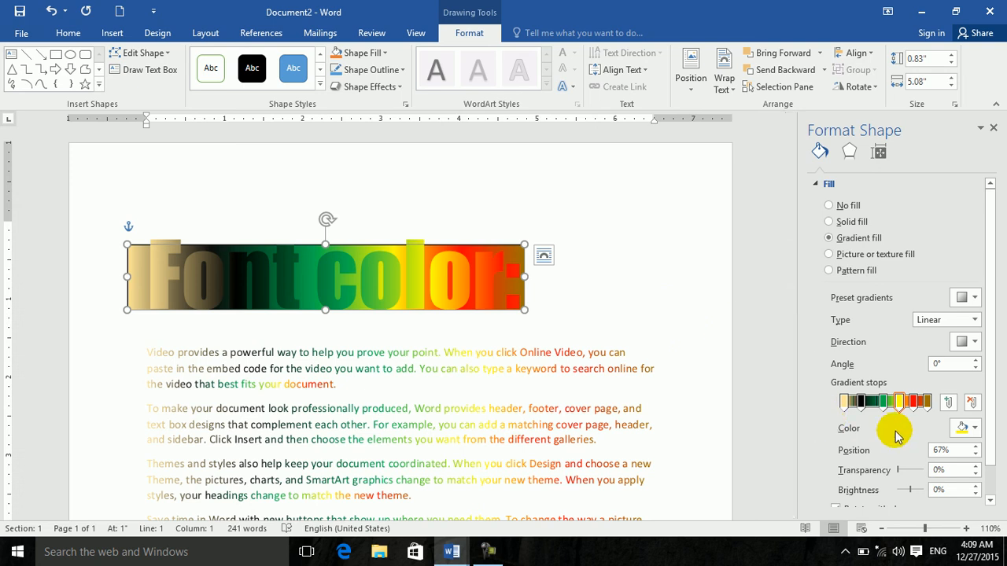
# Step: Apply a gradient fill to the words of the "Font color:" heading, leaving out the colon
pyautogui.click(637, 369)
pyautogui.moveTo(500, 279); pyautogui.dragTo(140, 277)
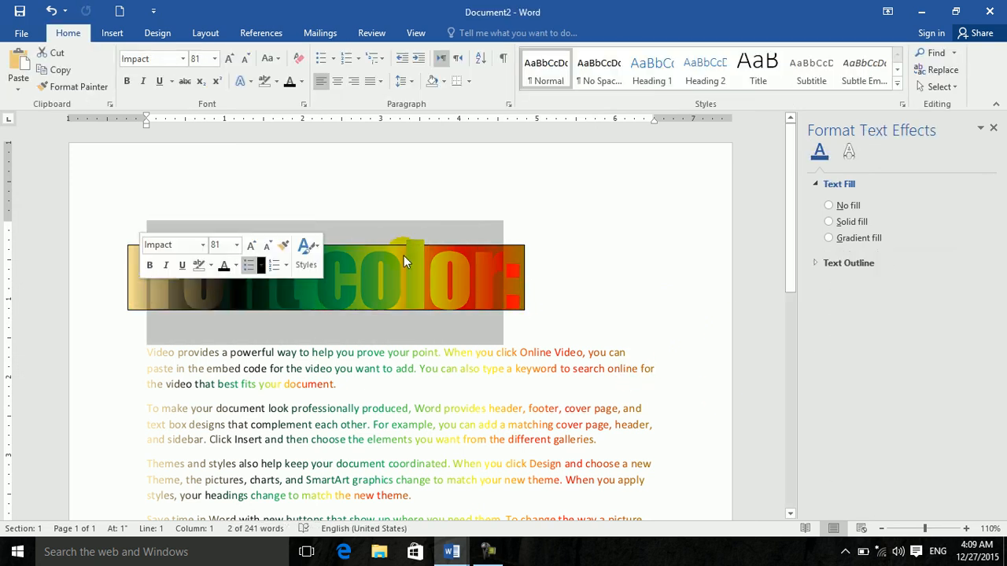
pyautogui.click(848, 237)
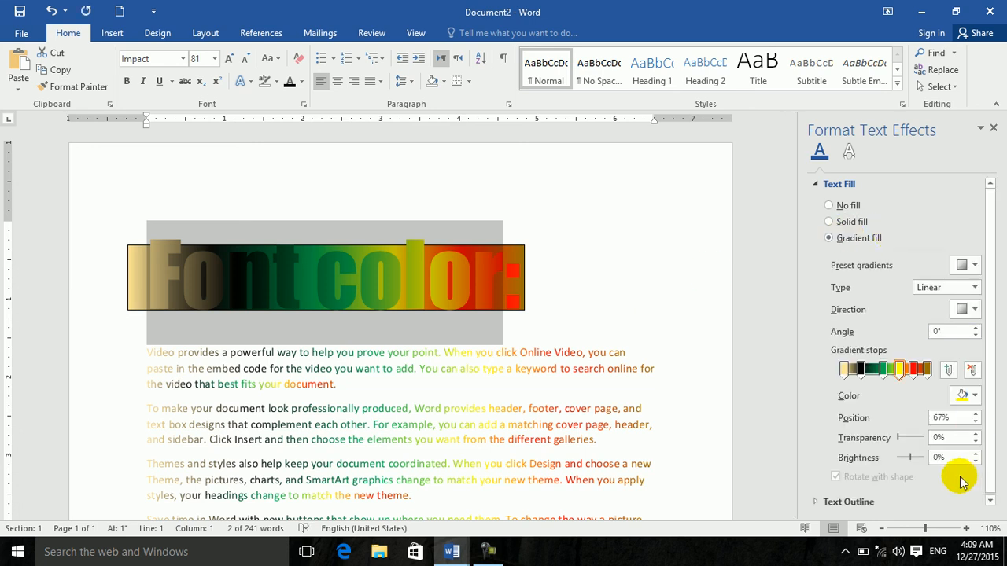
# Step: Try a brightness of 95% on the yellow gradient stop of the heading text, and set it to 10%
pyautogui.moveTo(900, 442); pyautogui.dragTo(879, 440)
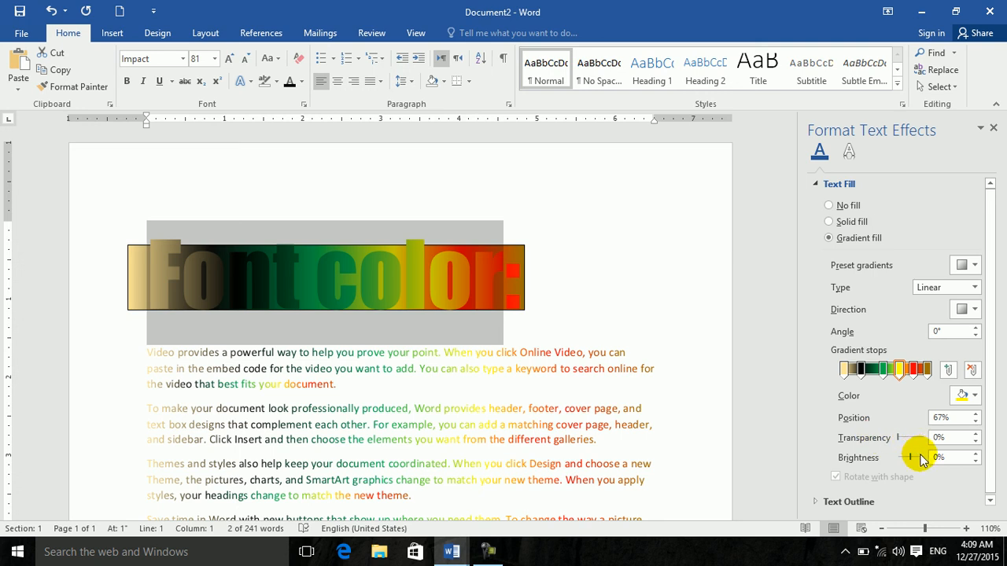
pyautogui.moveTo(911, 459)
pyautogui.mouseDown()
pyautogui.moveTo(922, 456)
pyautogui.moveTo(889, 454)
pyautogui.moveTo(925, 454)
pyautogui.mouseUp()
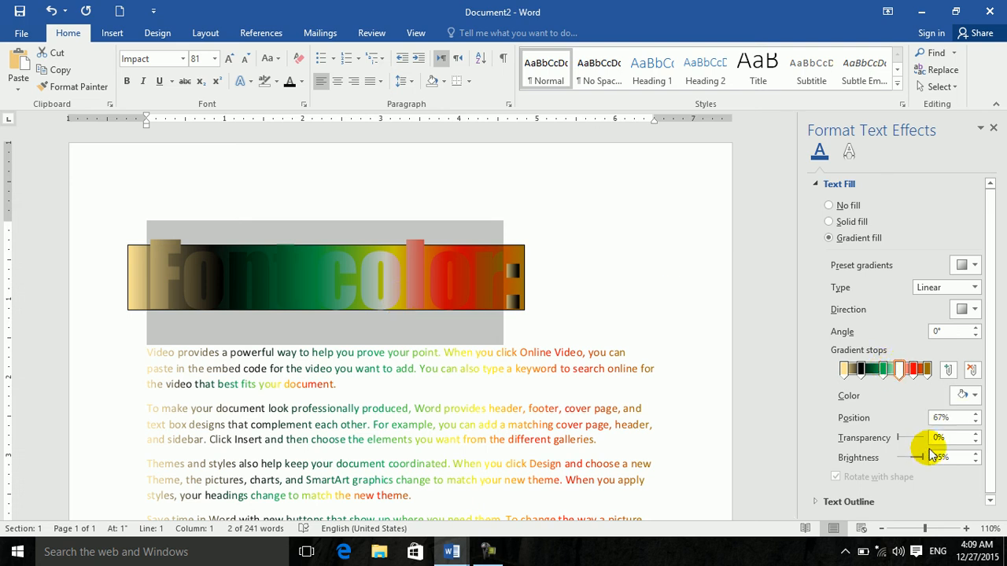
pyautogui.moveTo(920, 458); pyautogui.dragTo(867, 443)
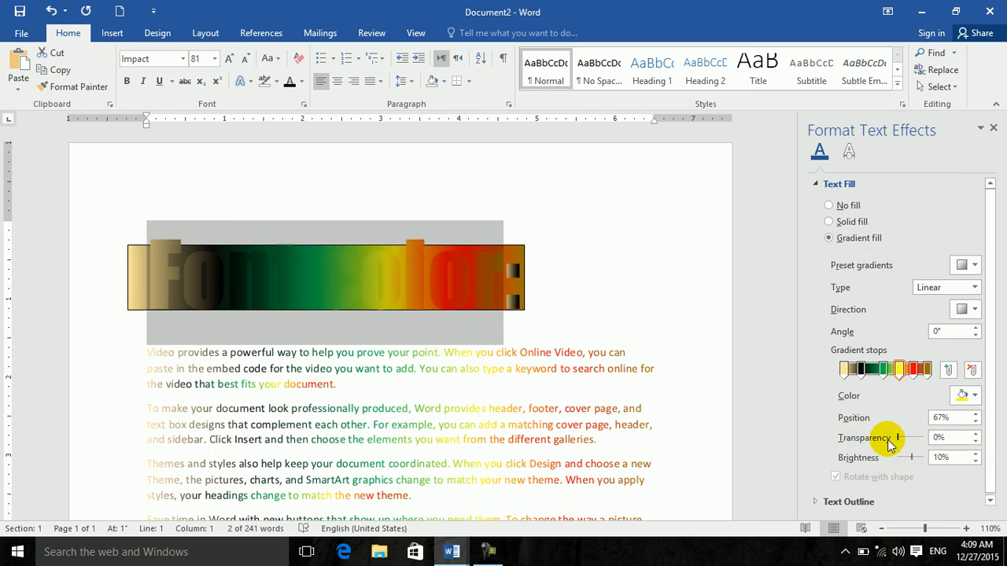
pyautogui.click(570, 400)
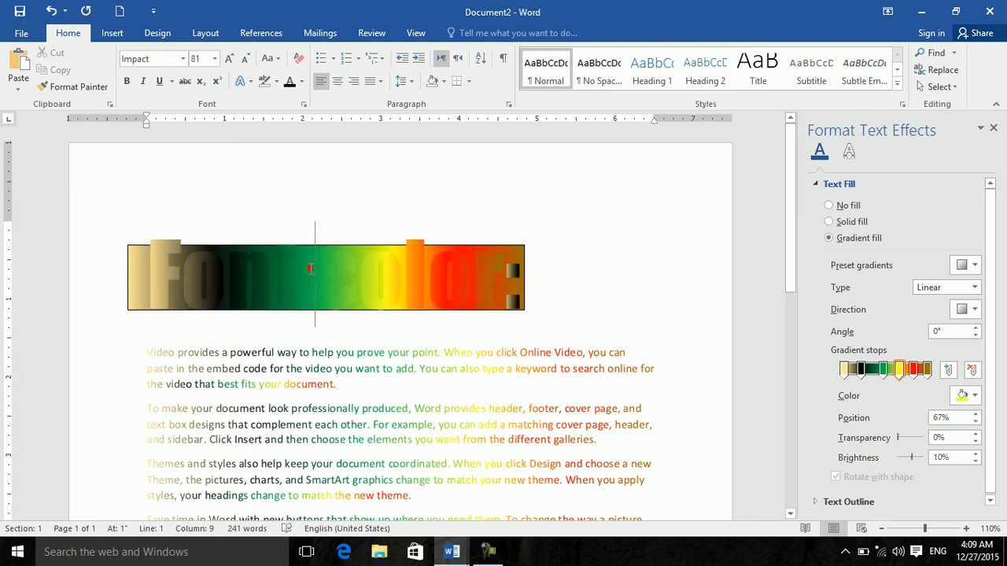
# Step: Move the rectangle from behind the heading to above it and give it a solid black fill
pyautogui.click(128, 293)
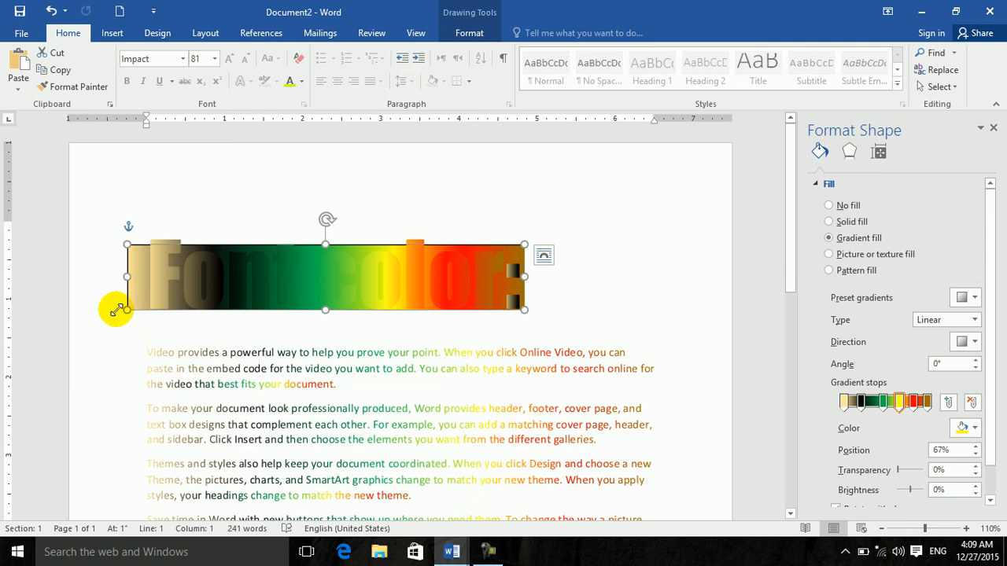
pyautogui.moveTo(128, 302); pyautogui.dragTo(132, 310)
pyautogui.moveTo(180, 419); pyautogui.dragTo(183, 429)
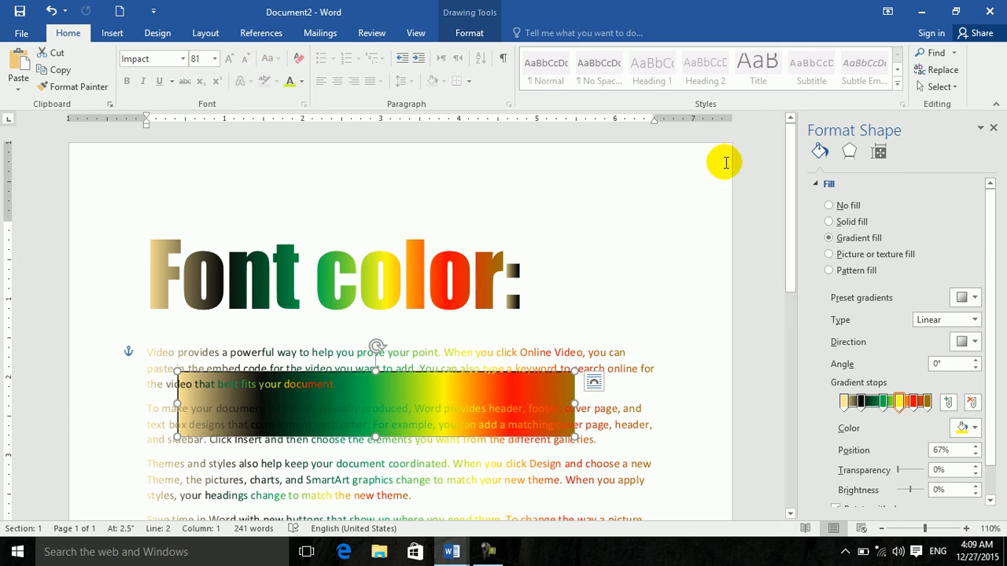
pyautogui.click(834, 221)
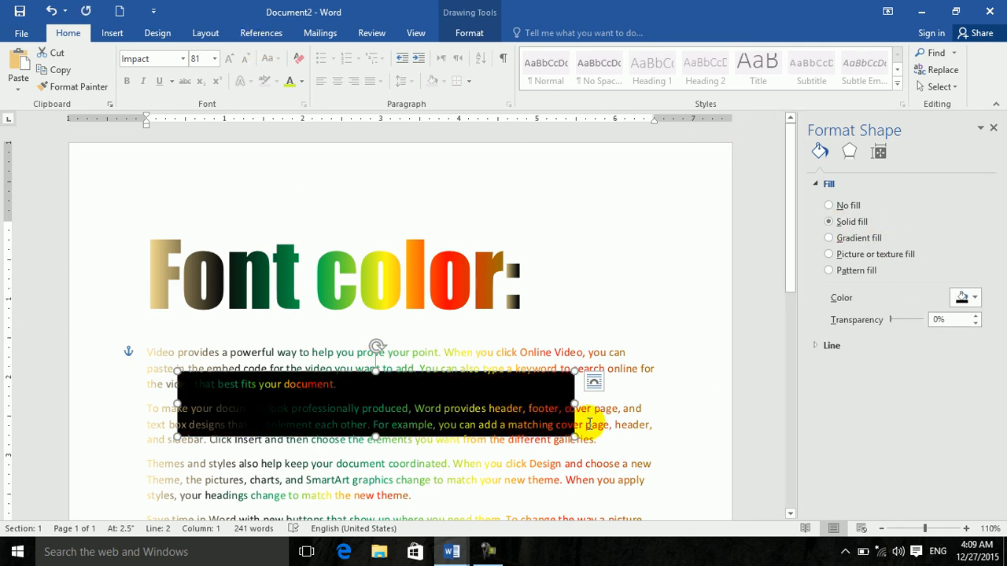
pyautogui.moveTo(447, 382); pyautogui.dragTo(548, 174)
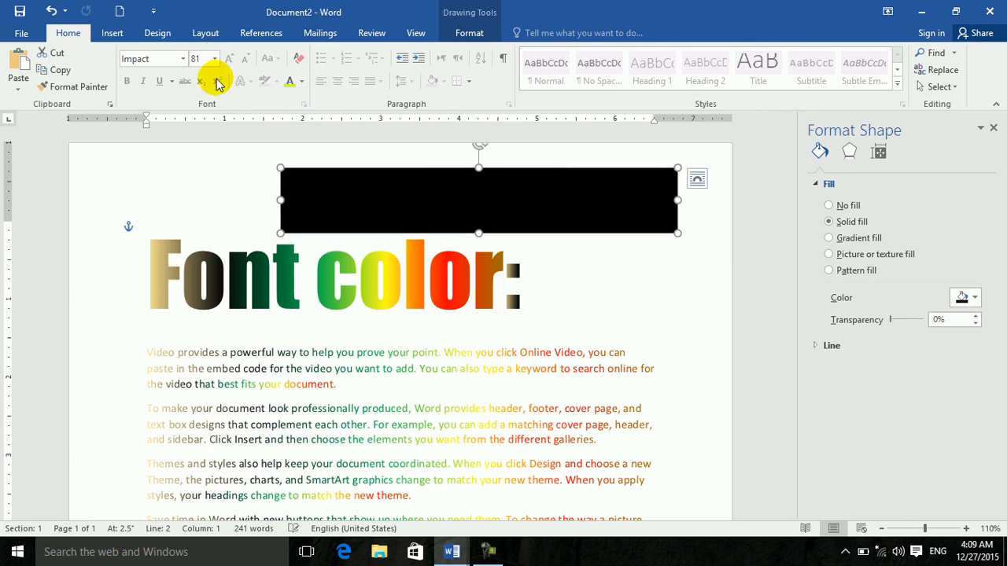
# Step: Draw a circle about 1.4" high by 1.41" wide over the black rectangle and give it a gradient fill
pyautogui.click(469, 33)
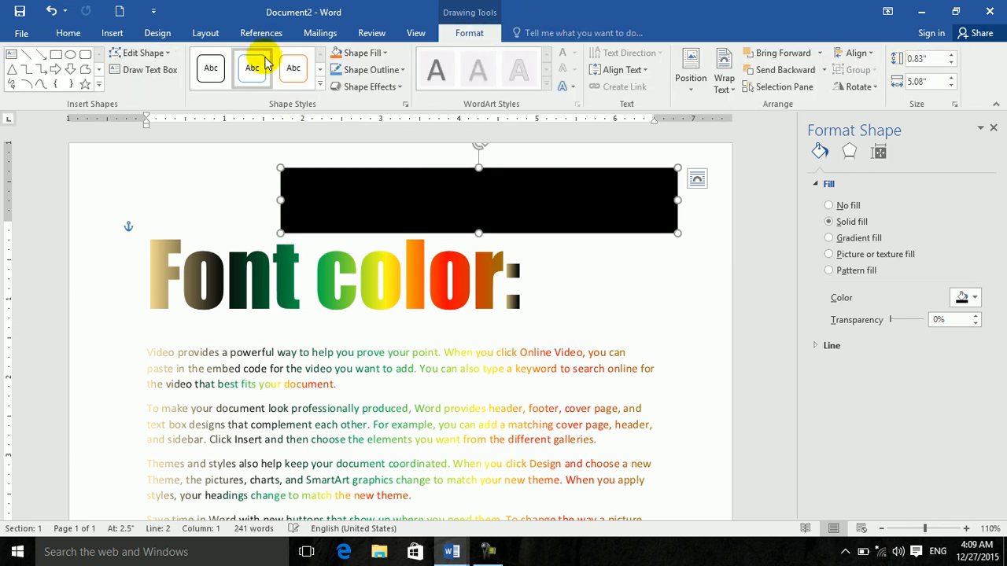
pyautogui.click(71, 53)
pyautogui.moveTo(532, 175); pyautogui.dragTo(640, 286)
pyautogui.moveTo(596, 245); pyautogui.dragTo(597, 228)
pyautogui.click(858, 237)
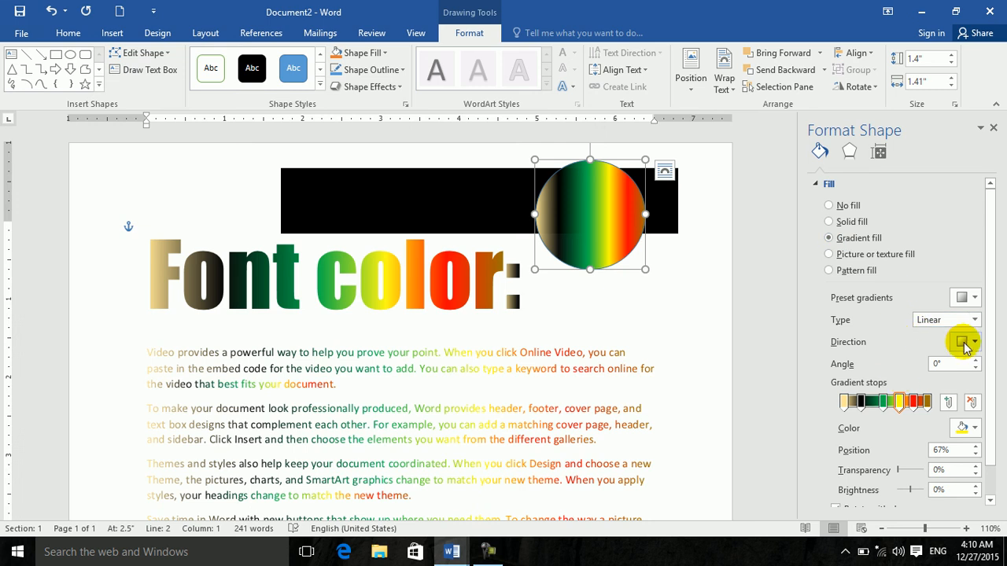
# Step: Apply a blue preset gradient to the circle and raise the darkest stop's transparency to 100%
pyautogui.click(967, 298)
pyautogui.click(966, 299)
pyautogui.click(966, 300)
pyautogui.click(828, 385)
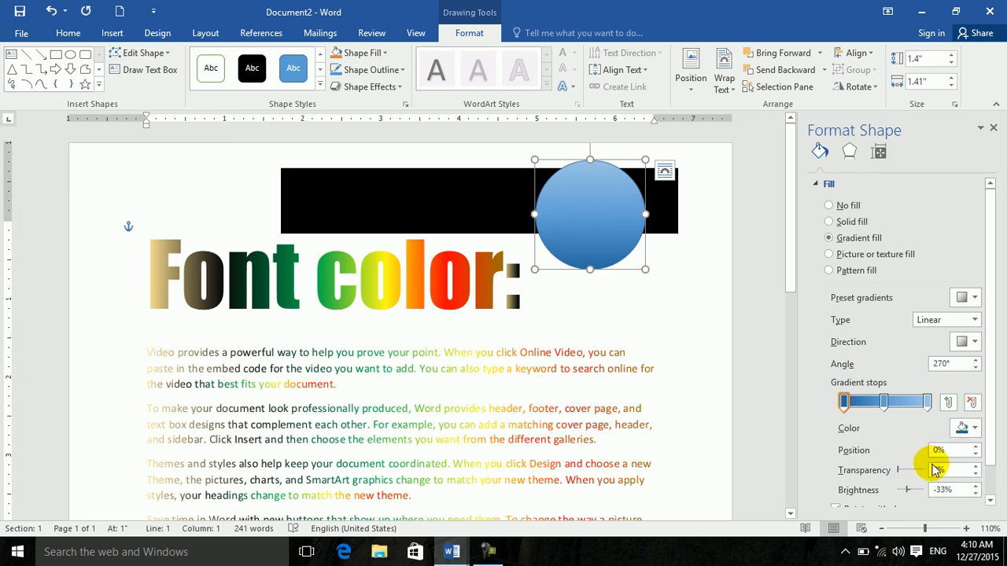
pyautogui.click(976, 466)
pyautogui.click(976, 465)
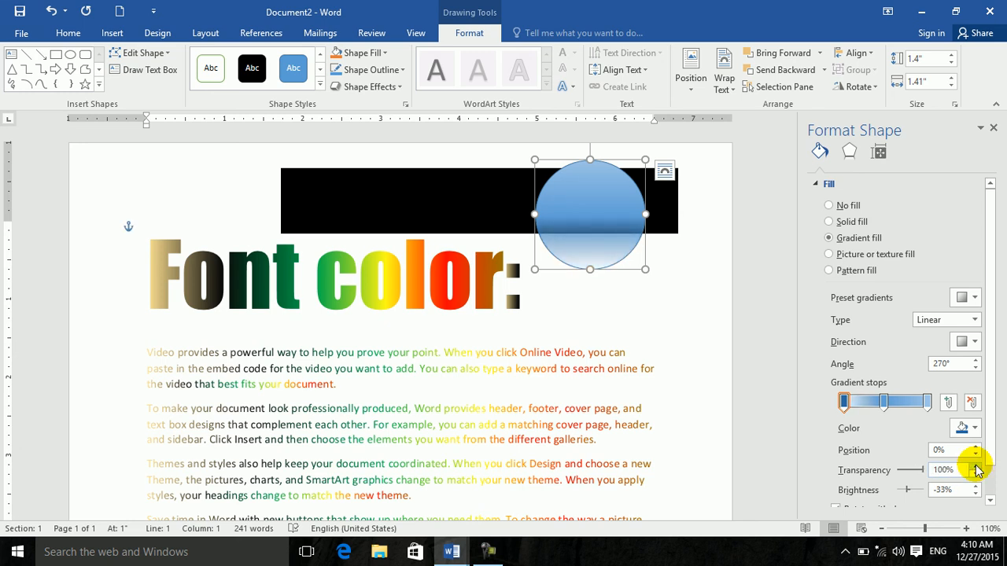
pyautogui.moveTo(925, 476)
pyautogui.mouseDown()
pyautogui.moveTo(887, 472)
pyautogui.moveTo(930, 495)
pyautogui.moveTo(881, 490)
pyautogui.moveTo(942, 489)
pyautogui.moveTo(877, 481)
pyautogui.moveTo(982, 482)
pyautogui.moveTo(870, 469)
pyautogui.moveTo(917, 471)
pyautogui.mouseUp()
# Step: Delete the circle's darkest gradient stop and slide the lightest stop to position 46%
pyautogui.click(971, 403)
pyautogui.click(909, 402)
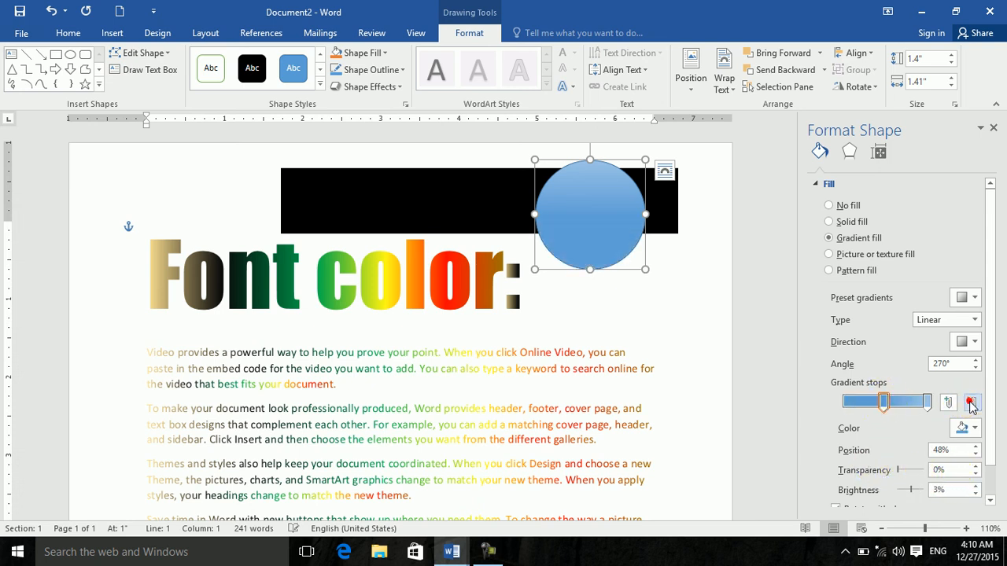
pyautogui.click(973, 402)
pyautogui.click(927, 402)
pyautogui.moveTo(932, 404); pyautogui.dragTo(886, 406)
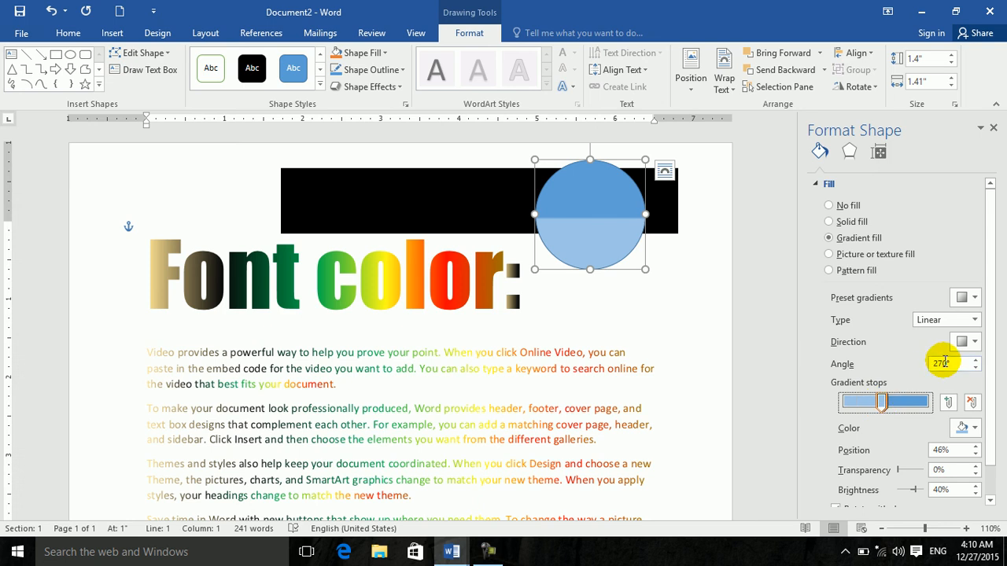
# Step: Move the circle's mid-blue gradient stop to position 14% and set its transparency and brightness to 100%
pyautogui.click(975, 320)
pyautogui.click(974, 297)
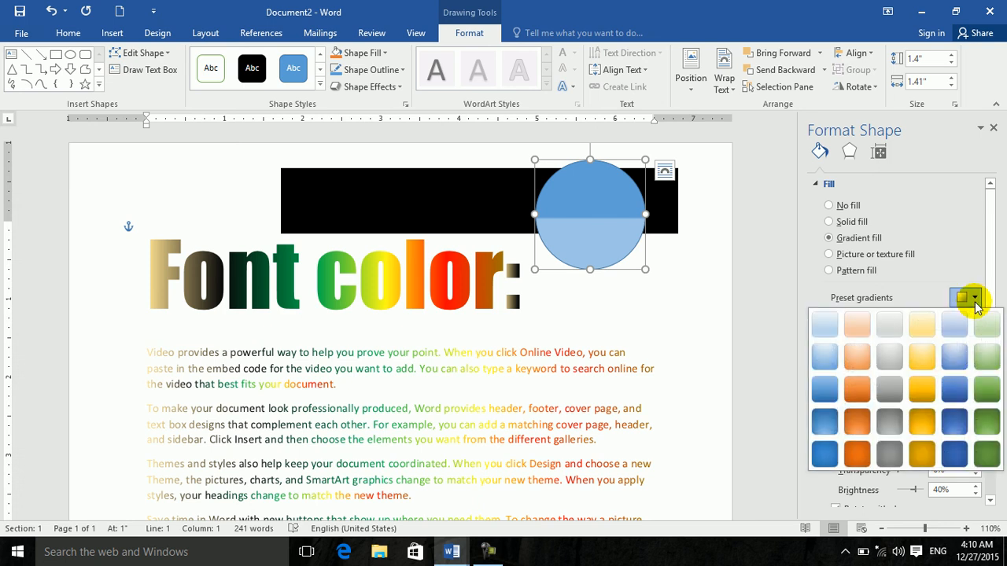
pyautogui.click(974, 298)
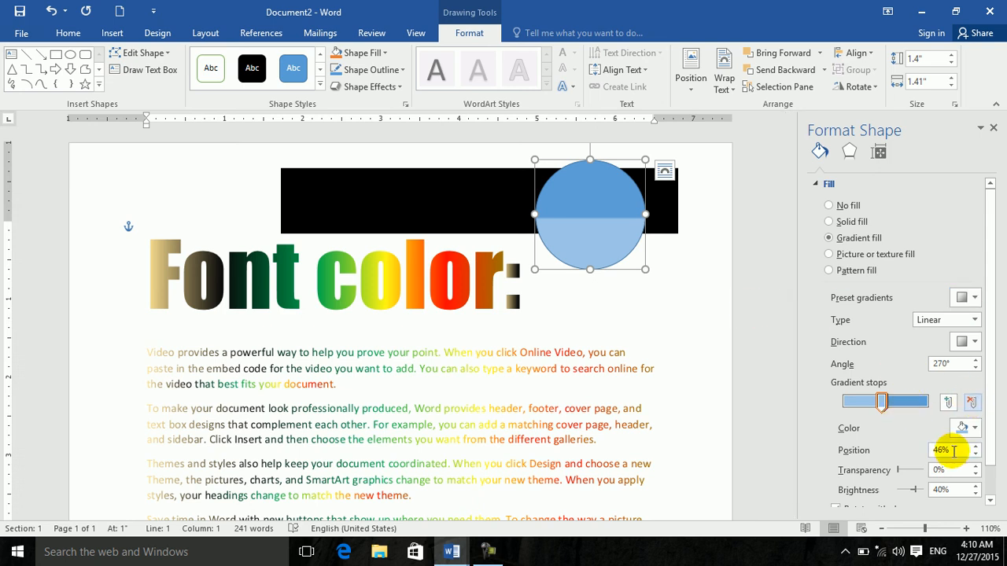
pyautogui.moveTo(906, 471)
pyautogui.mouseDown()
pyautogui.moveTo(895, 467)
pyautogui.moveTo(921, 470)
pyautogui.moveTo(879, 466)
pyautogui.moveTo(925, 471)
pyautogui.moveTo(900, 464)
pyautogui.moveTo(921, 466)
pyautogui.moveTo(910, 469)
pyautogui.mouseUp()
pyautogui.moveTo(882, 402); pyautogui.dragTo(858, 405)
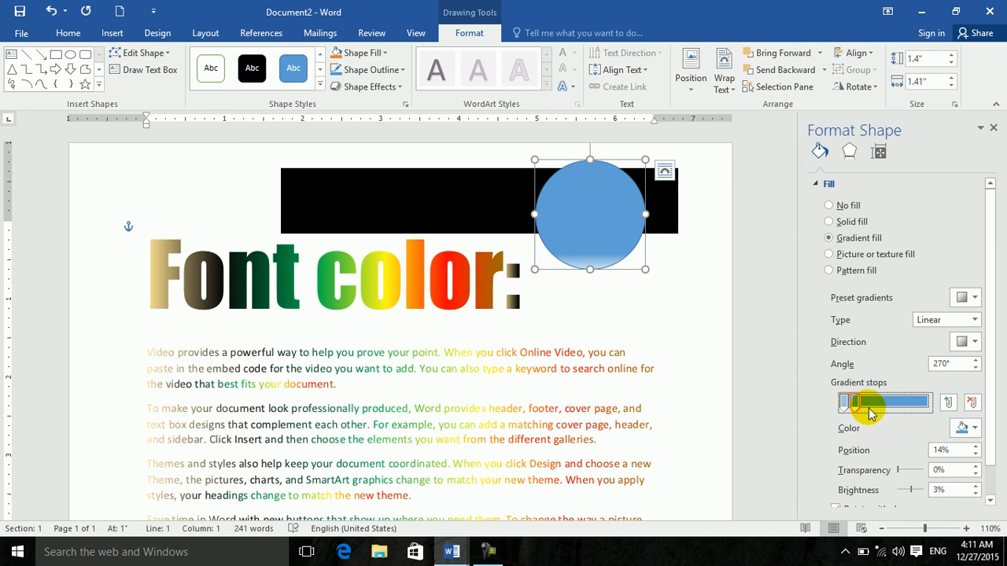
pyautogui.moveTo(904, 472); pyautogui.dragTo(948, 469)
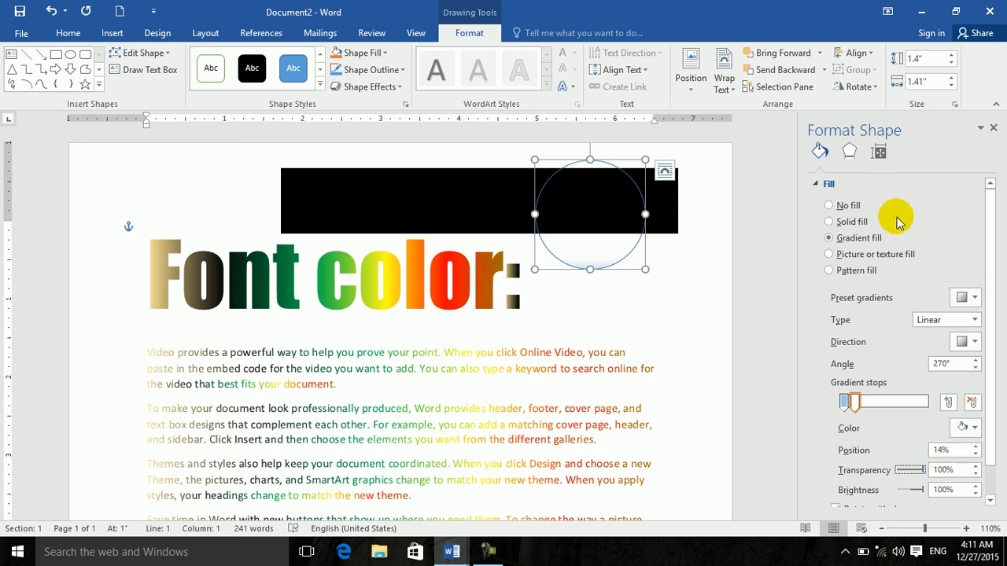
# Step: Toggle Rotate with shape for the circle's gradient and compare that option for the body word "keyword"
pyautogui.scroll(-2, 980, 378)
pyautogui.click(867, 476)
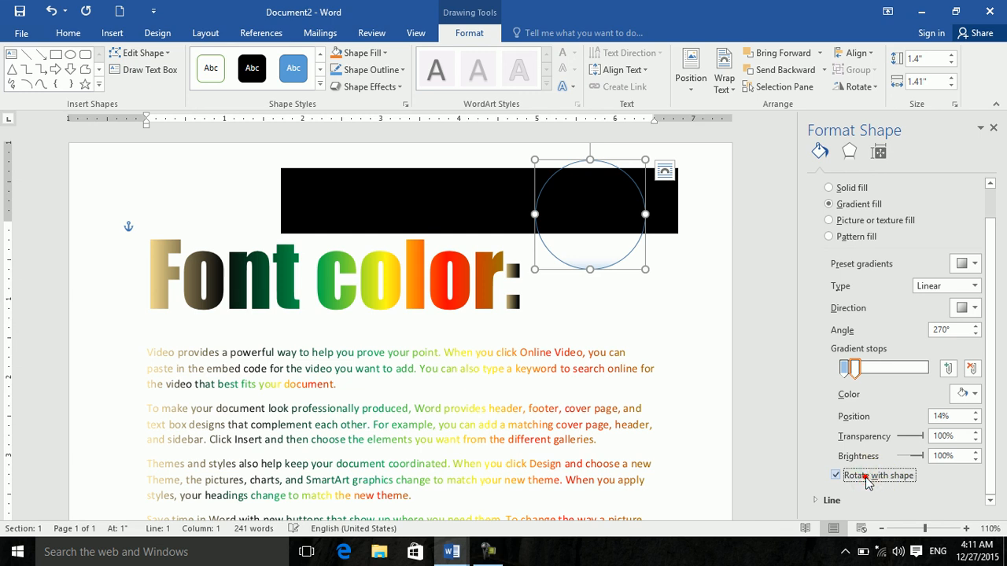
pyautogui.click(557, 372)
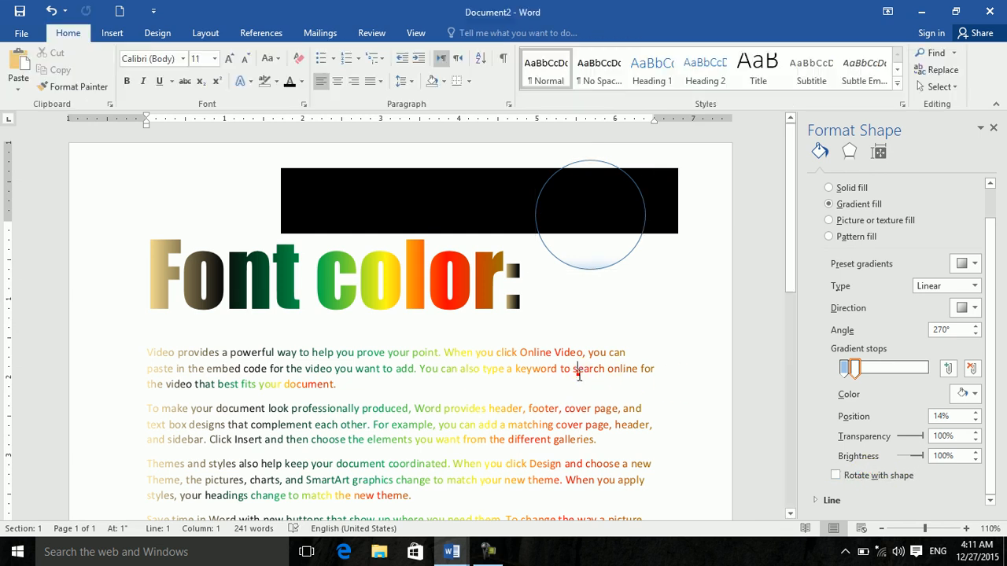
pyautogui.doubleClick(558, 372)
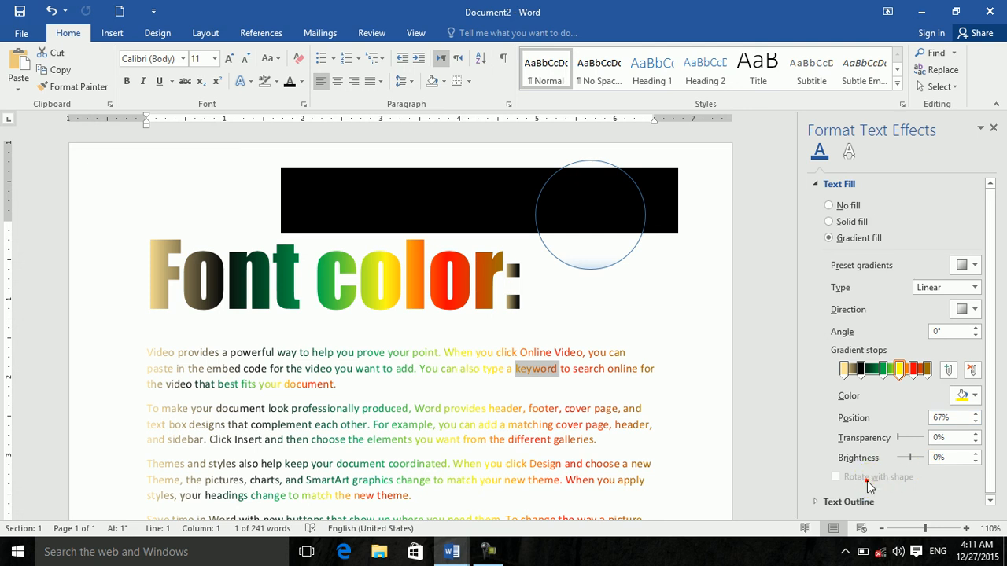
pyautogui.click(609, 243)
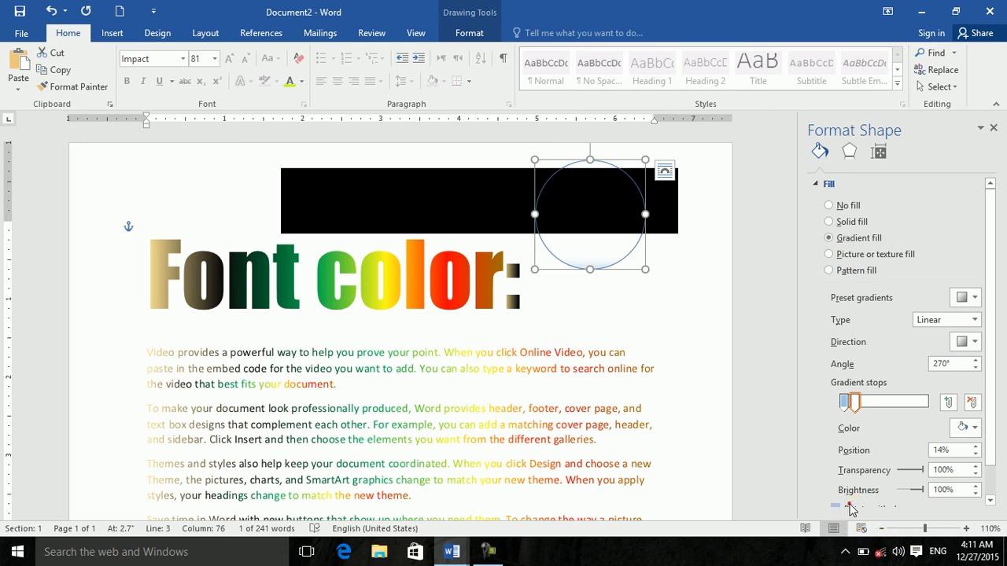
# Step: Move the circle onto the body paragraphs, add filler text inside it and apply the automatic font color to that text
pyautogui.moveTo(572, 204); pyautogui.dragTo(540, 336)
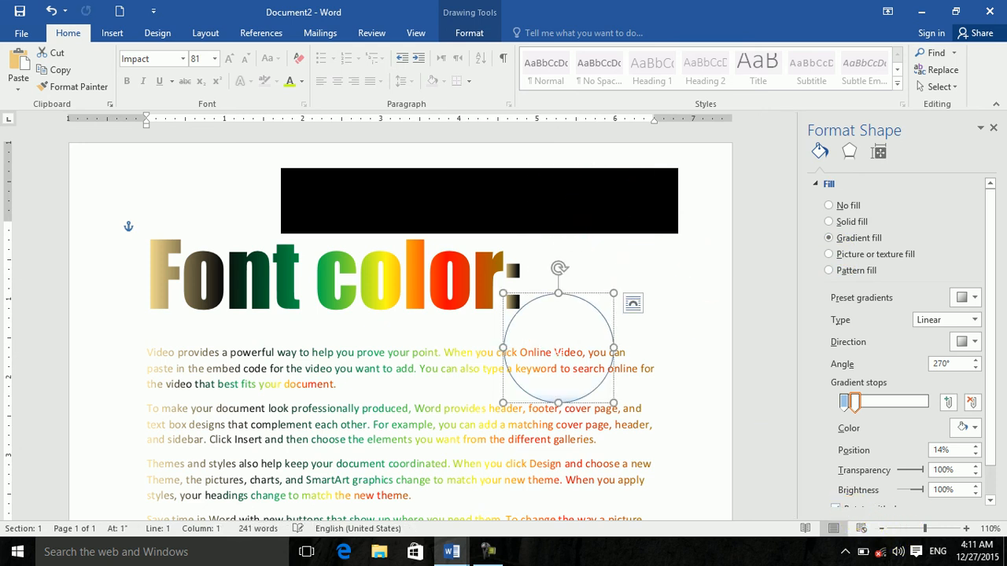
pyautogui.click(541, 342)
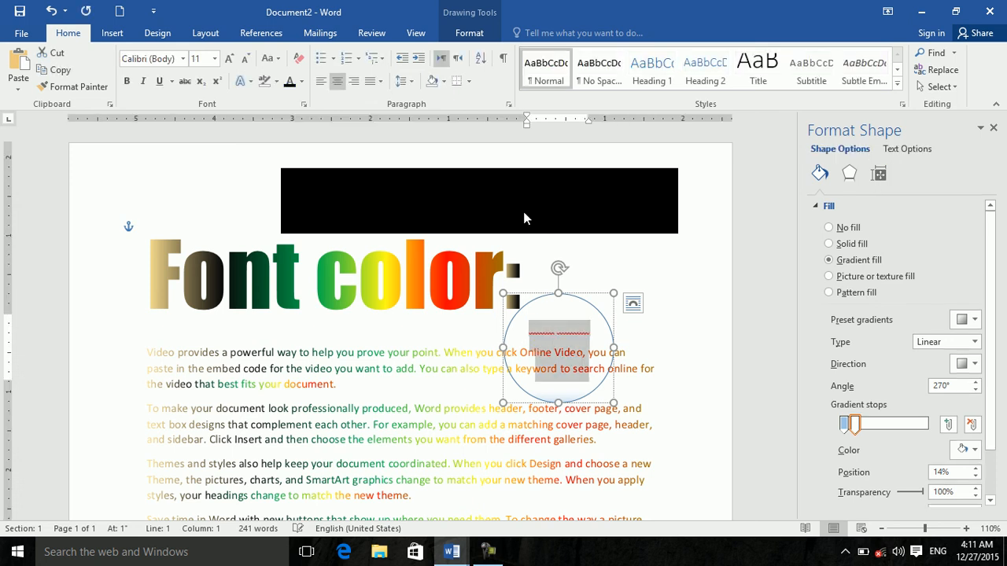
pyautogui.click(291, 84)
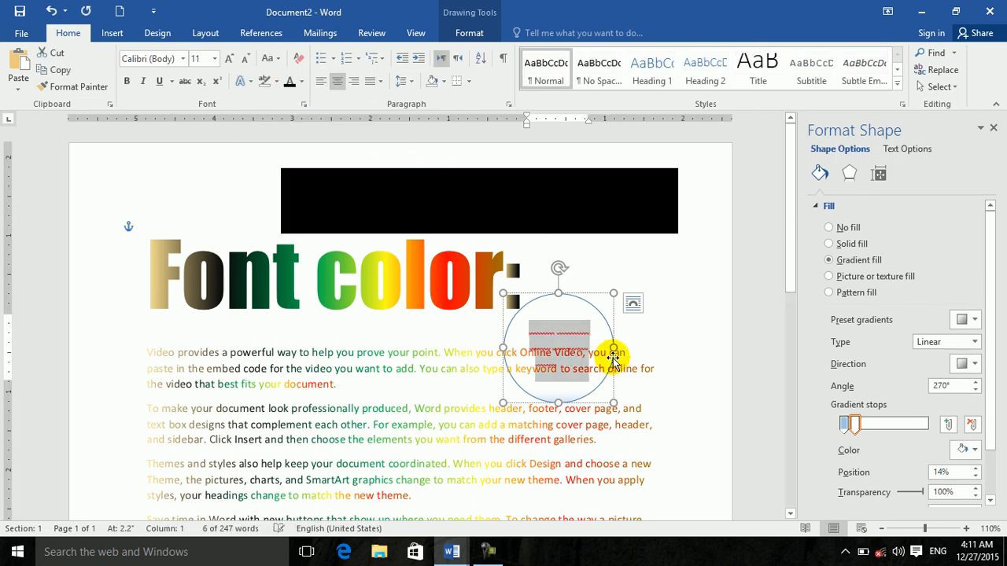
pyautogui.moveTo(549, 299); pyautogui.dragTo(416, 355)
pyautogui.tripleClick(432, 413)
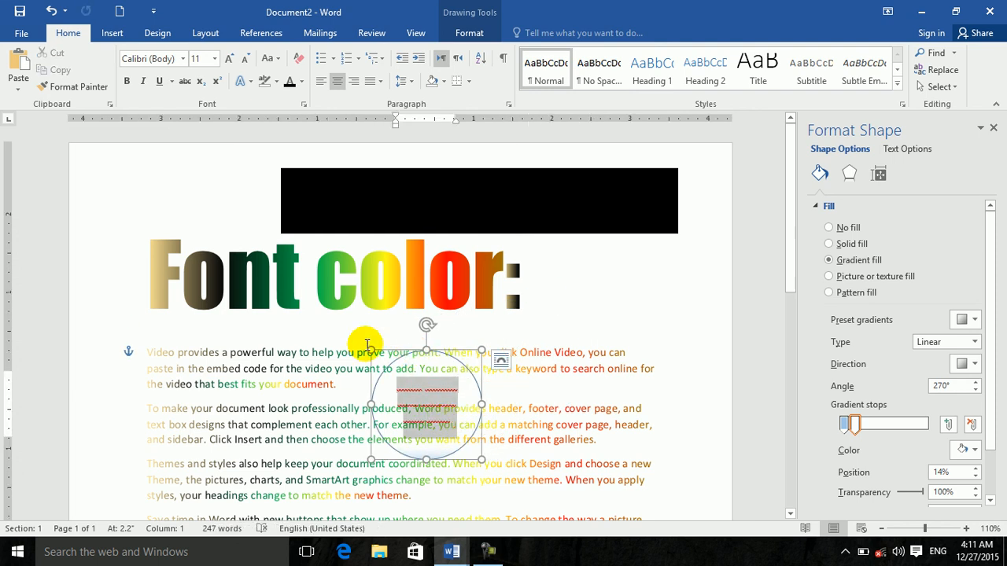
pyautogui.click(288, 86)
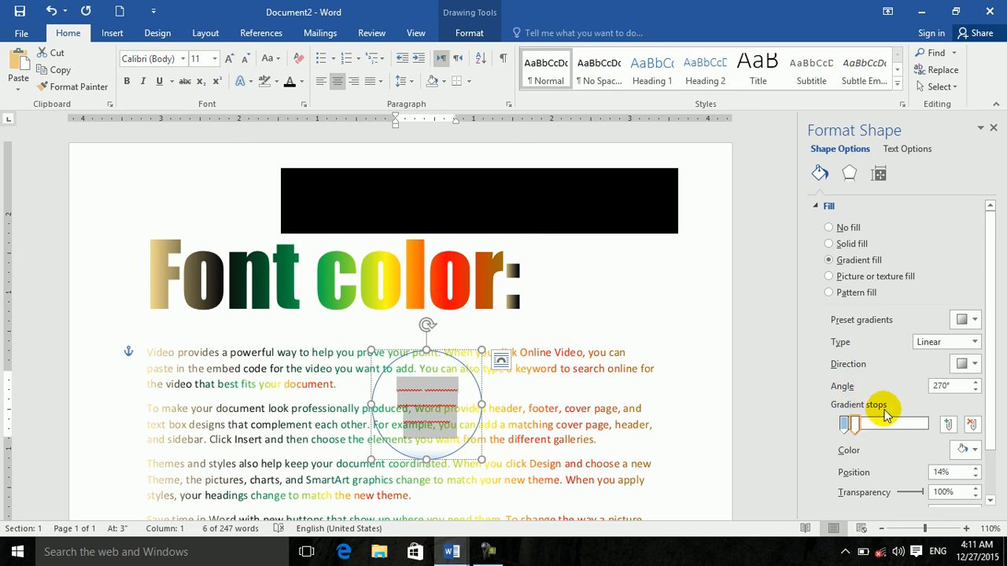
# Step: Move the circle's gradient stops to positions 94% and 87%, and rotate the circle beside the heading's colon
pyautogui.moveTo(856, 424); pyautogui.dragTo(922, 423)
pyautogui.moveTo(847, 421); pyautogui.dragTo(917, 423)
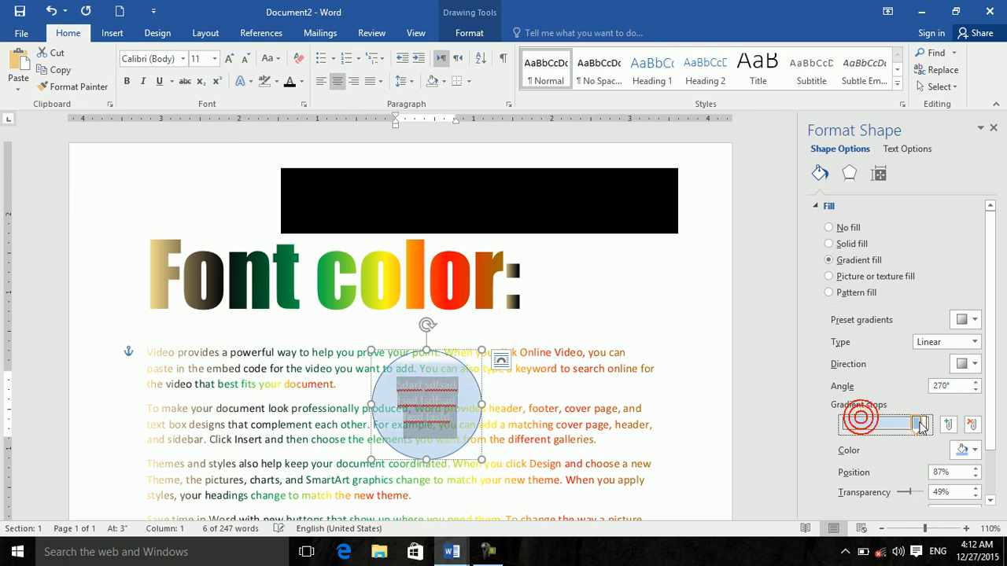
pyautogui.moveTo(443, 360); pyautogui.dragTo(622, 353)
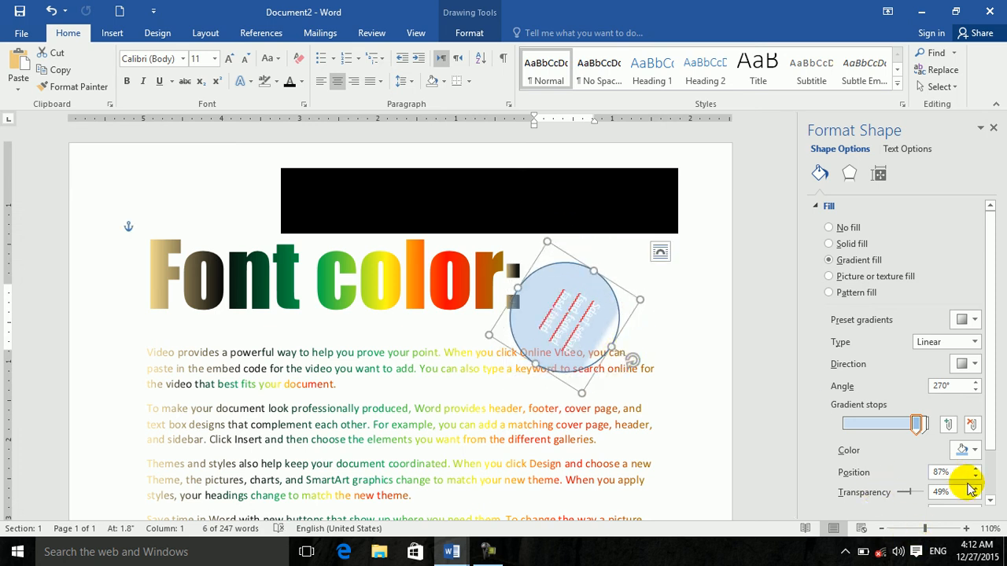
# Step: Toggle Rotate with shape repeatedly for the rotated circle's gradient, leave it cleared and close the formatting pane
pyautogui.click(990, 501)
pyautogui.click(884, 484)
pyautogui.click(883, 484)
pyautogui.click(884, 484)
pyautogui.click(884, 484)
pyautogui.click(884, 483)
pyautogui.click(883, 484)
pyautogui.click(884, 483)
pyautogui.click(884, 484)
pyautogui.click(883, 484)
pyautogui.click(884, 484)
pyautogui.click(884, 483)
pyautogui.click(884, 484)
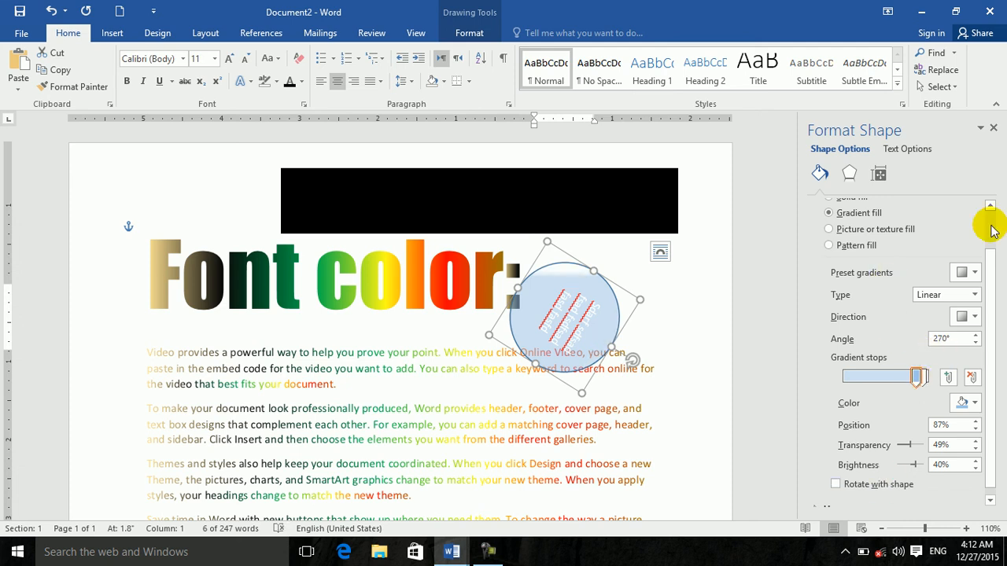
pyautogui.click(993, 130)
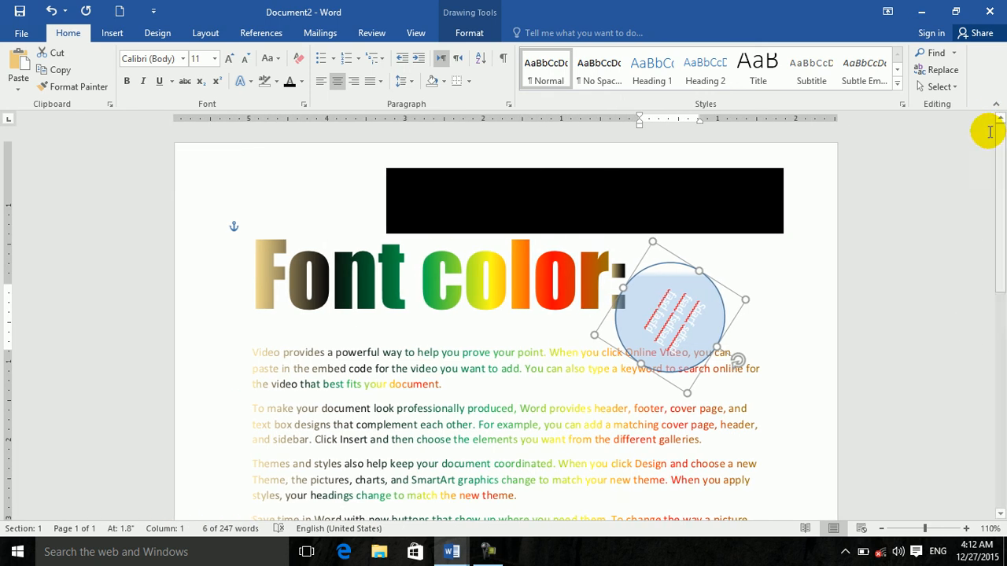
# Step: Examine the text effects, highlight and font color choices and the Font dialog for the circle's text
pyautogui.click(250, 82)
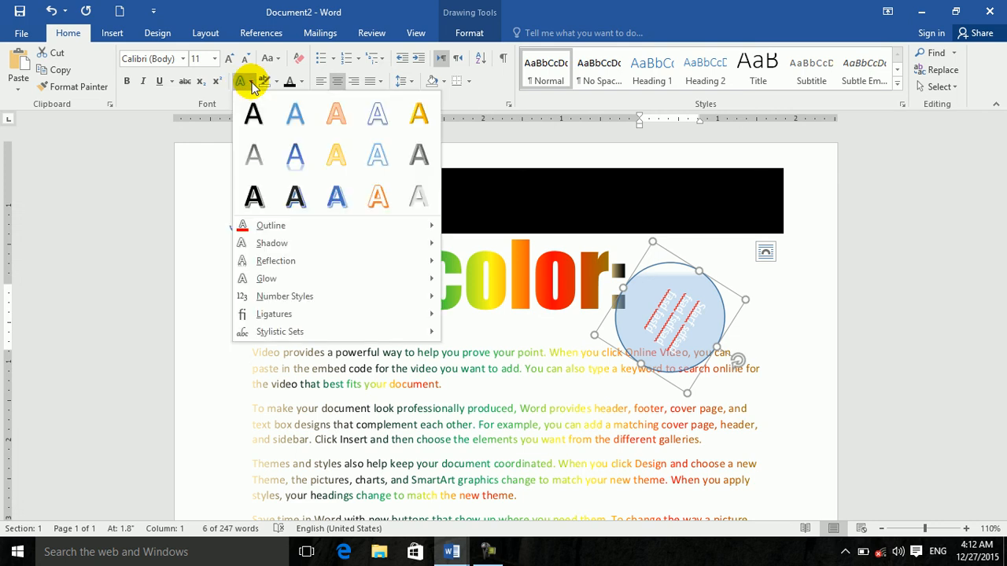
pyautogui.click(272, 81)
pyautogui.click(276, 82)
pyautogui.click(303, 82)
pyautogui.click(303, 82)
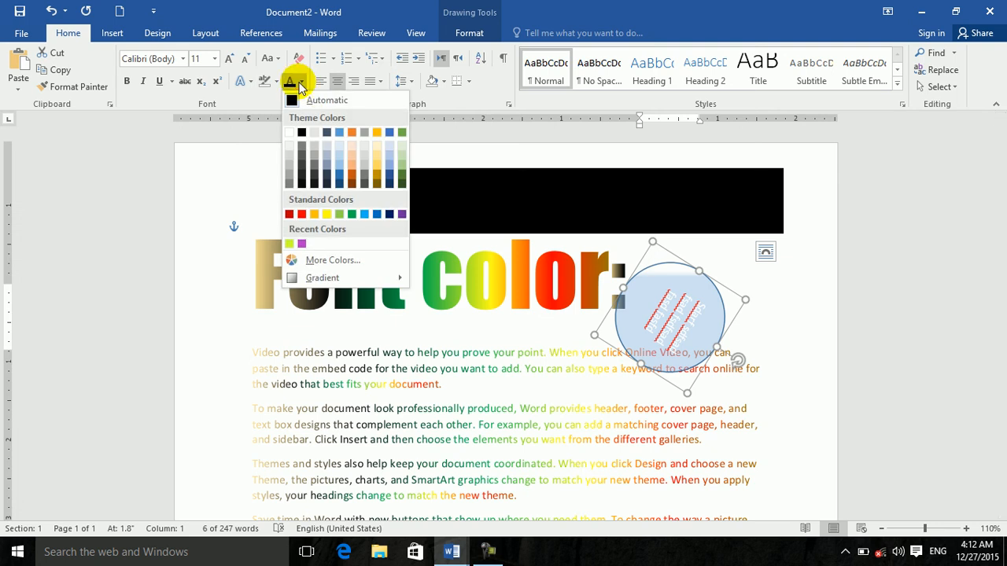
pyautogui.click(399, 337)
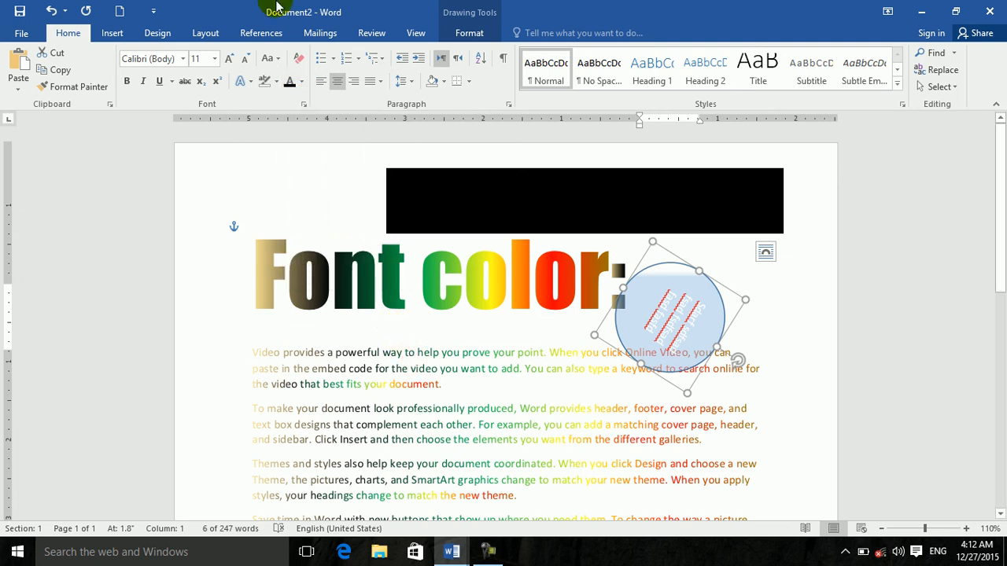
pyautogui.click(303, 105)
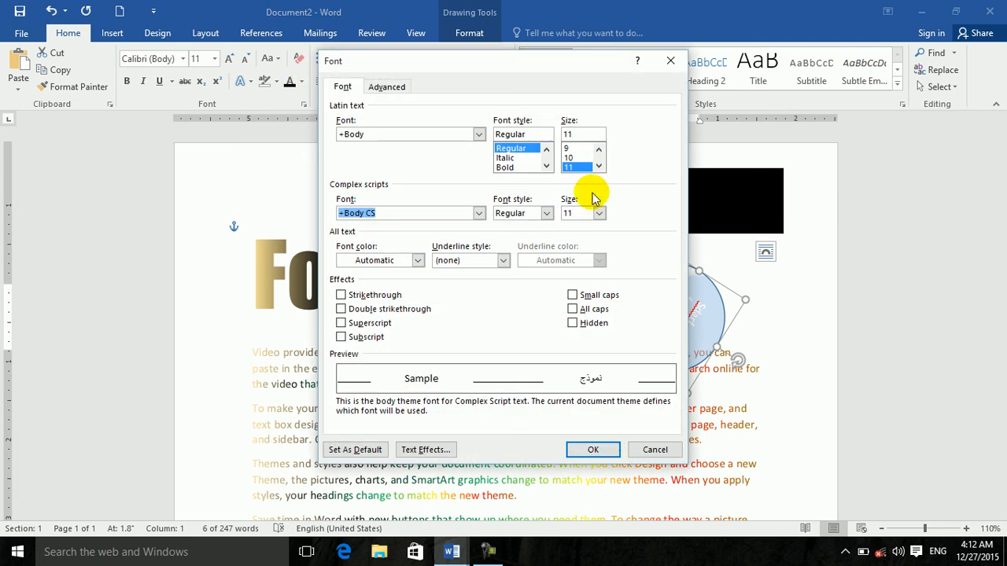
pyautogui.click(671, 61)
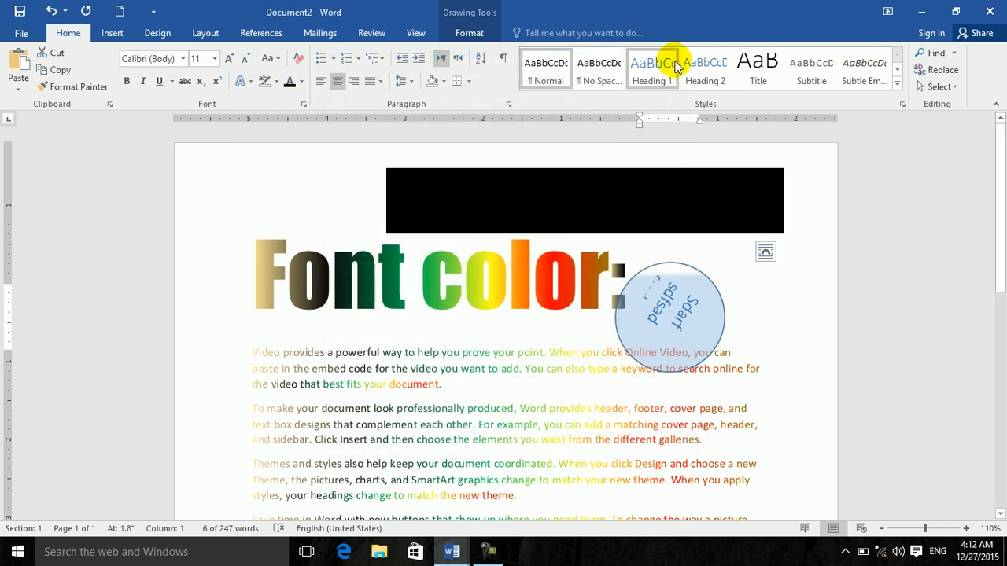
# Step: Apply a gradient fill to the text inside the circle and close the formatting pane
pyautogui.click(279, 81)
pyautogui.click(301, 81)
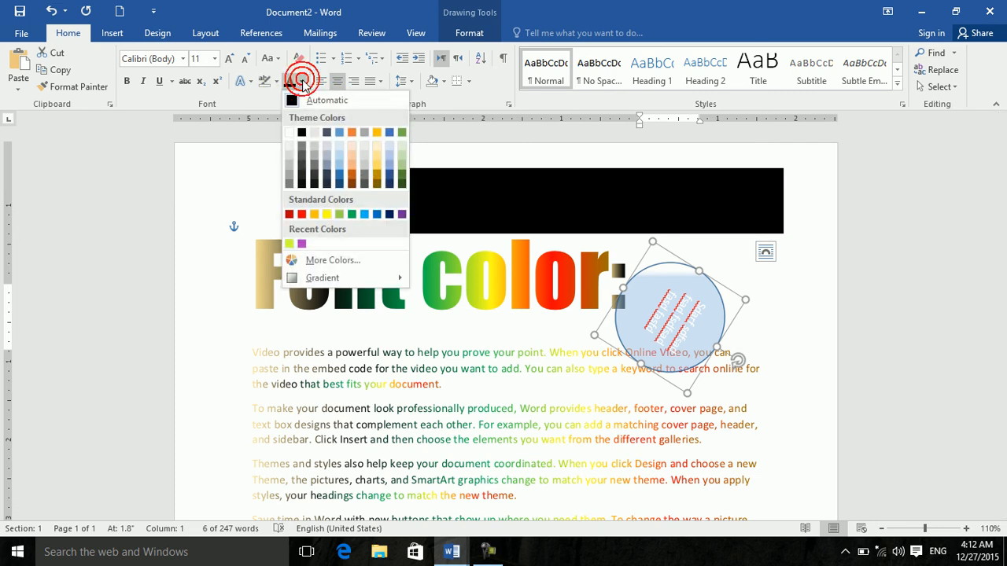
pyautogui.moveTo(324, 277)
pyautogui.click(469, 446)
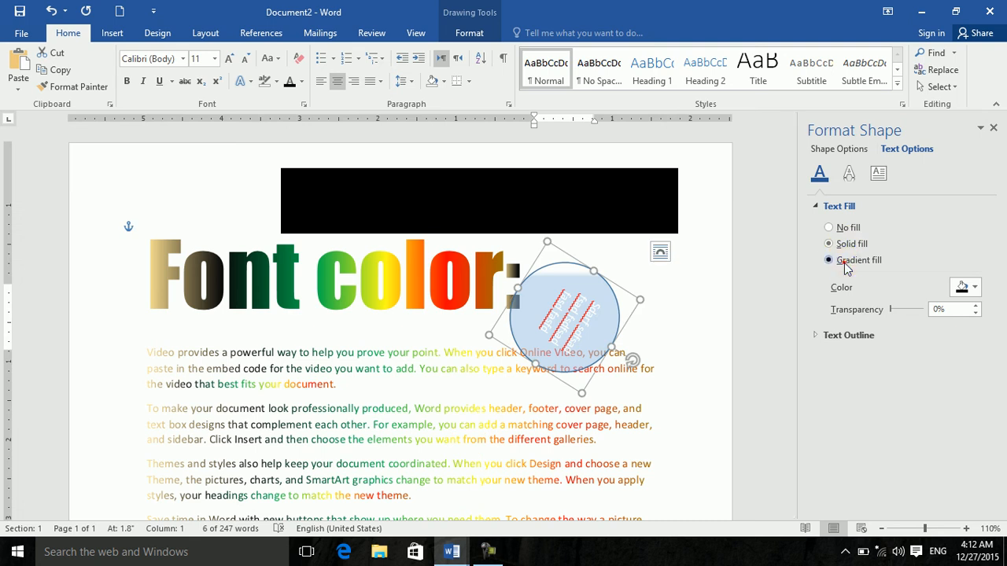
pyautogui.click(845, 264)
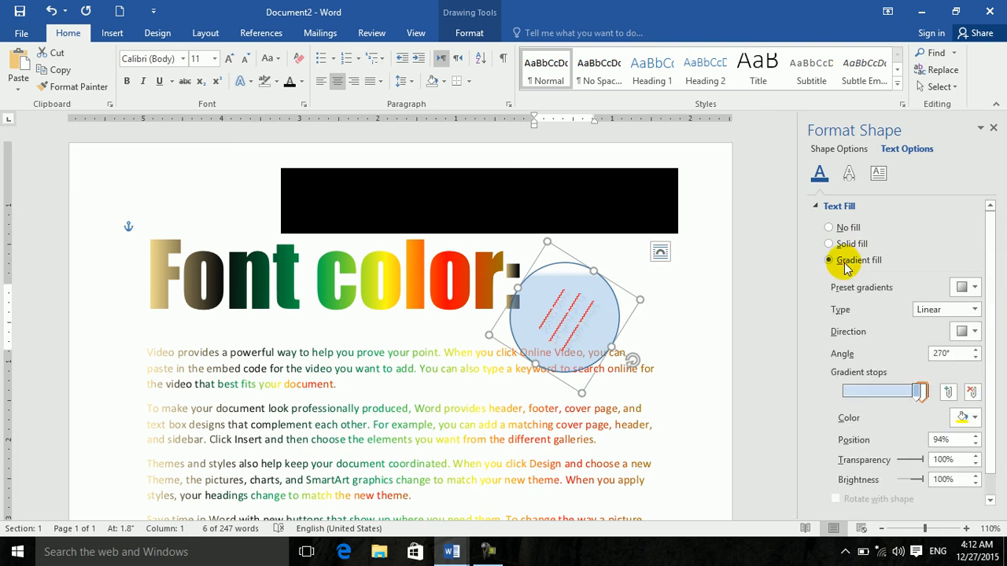
pyautogui.click(993, 127)
pyautogui.click(999, 9)
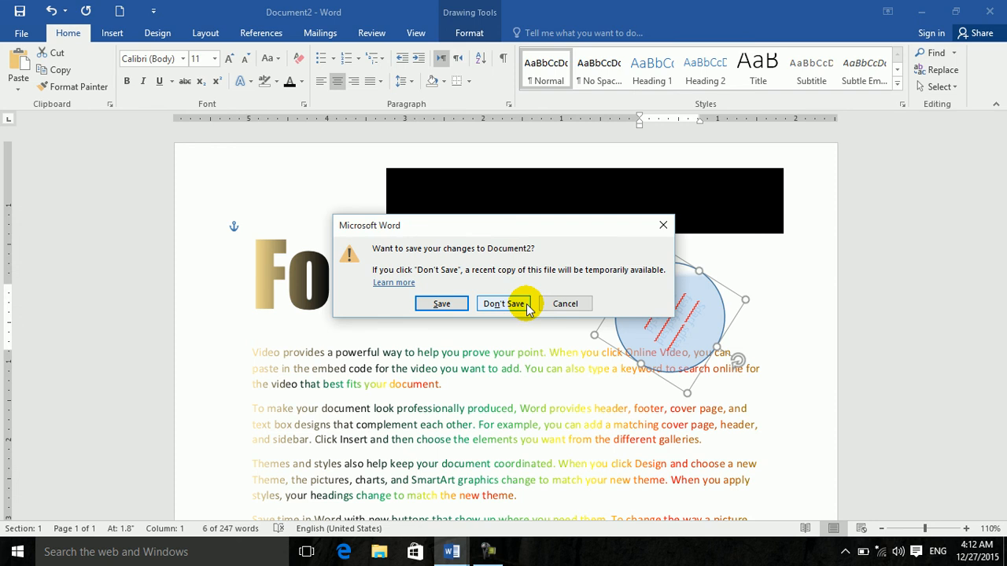
pyautogui.click(574, 304)
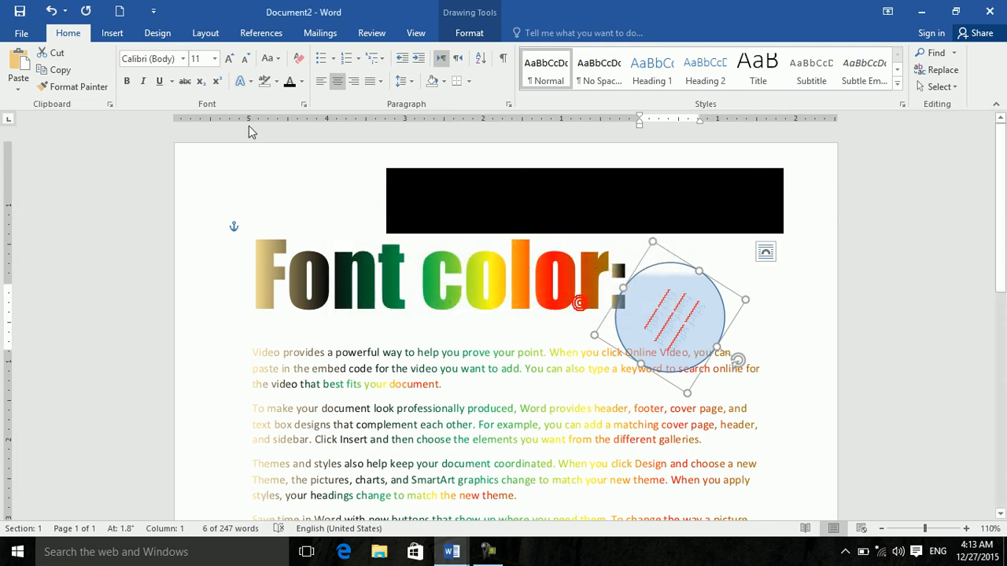
pyautogui.click(114, 33)
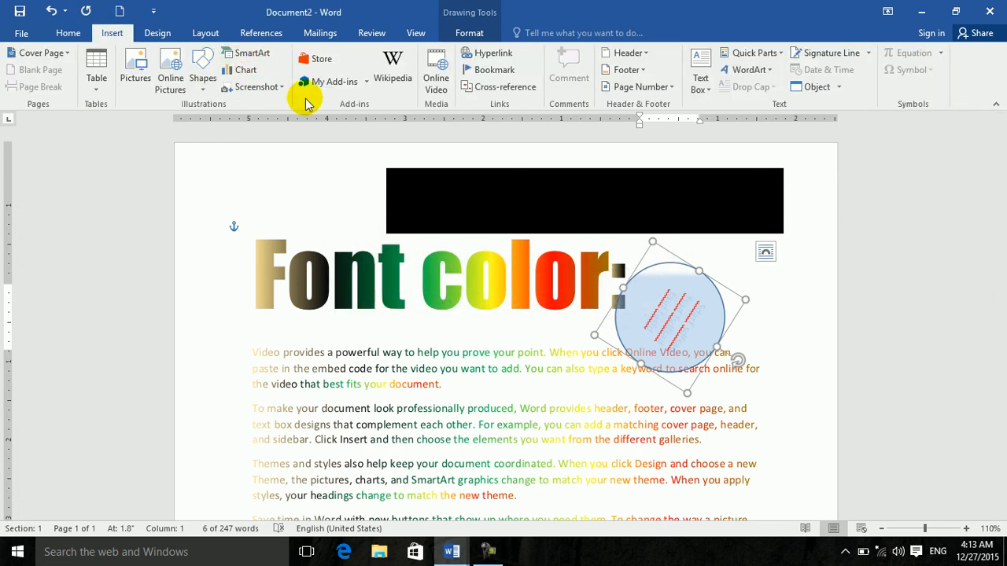
# Step: Close Document2 without saving its changes
pyautogui.click(989, 11)
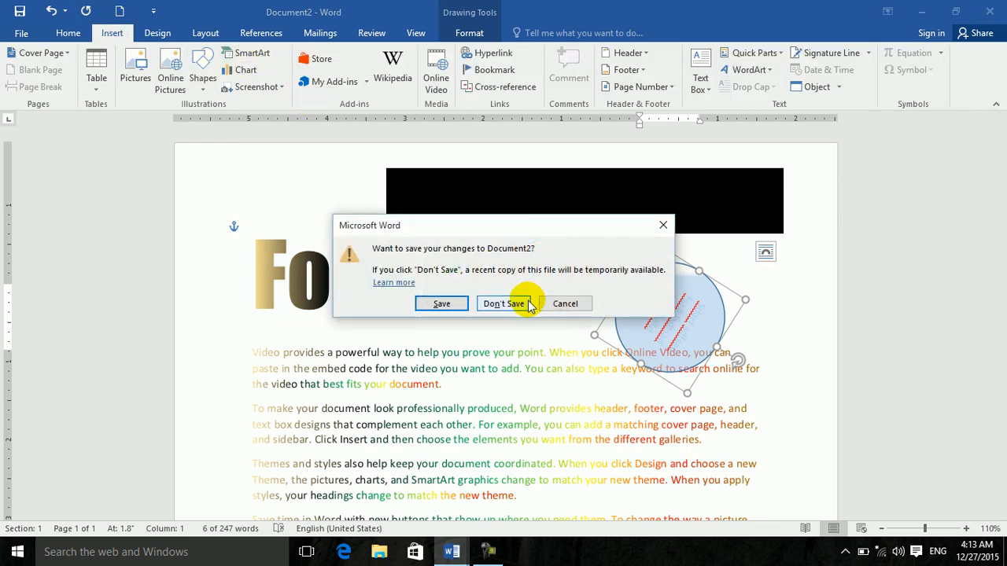
pyautogui.click(515, 303)
pyautogui.click(516, 262)
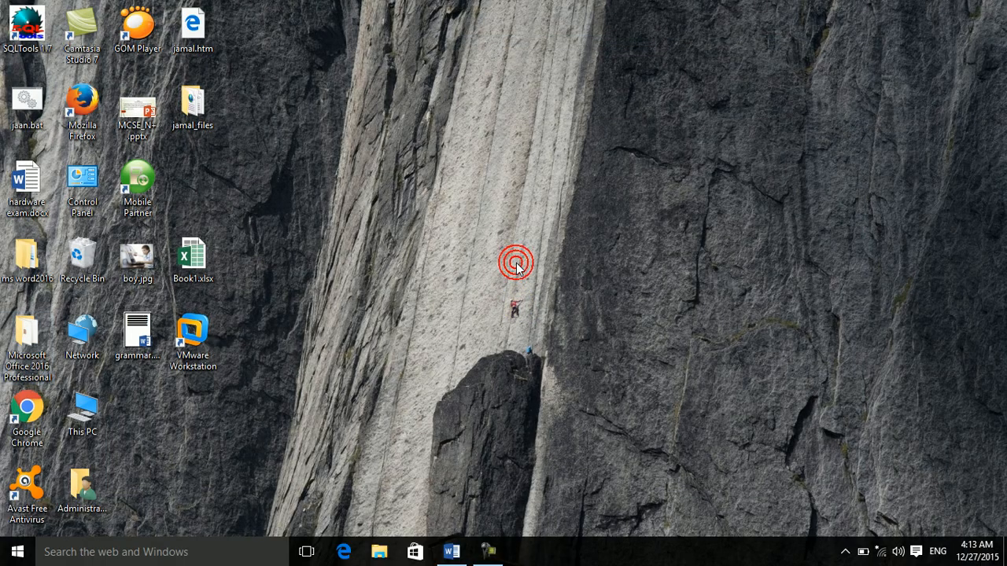